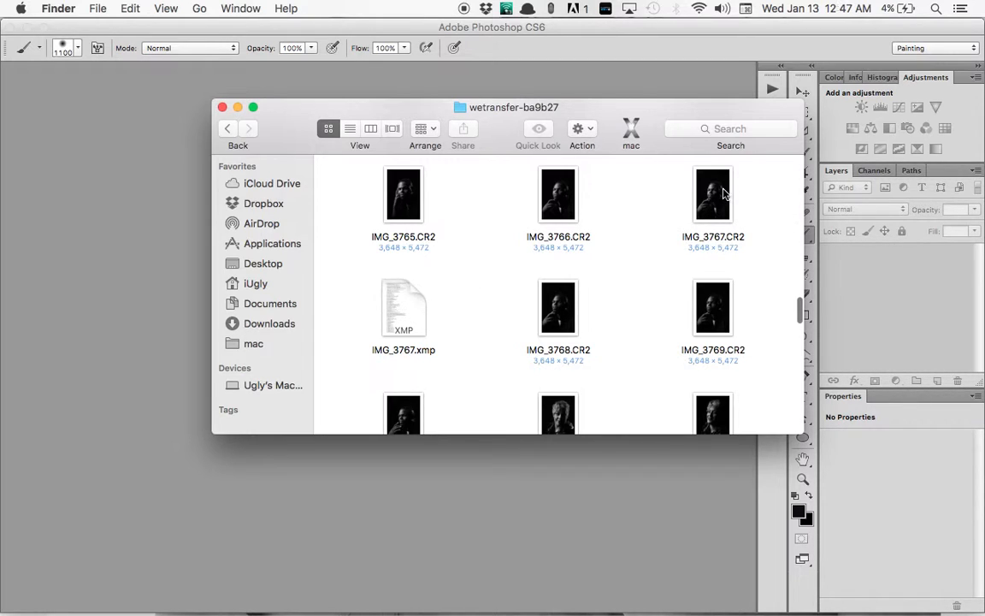
# Open IMG_3767.CR2 in Camera Raw and toggle its grayscale conversion off and on again
pyautogui.moveTo(708, 187); pyautogui.dragTo(713, 191)
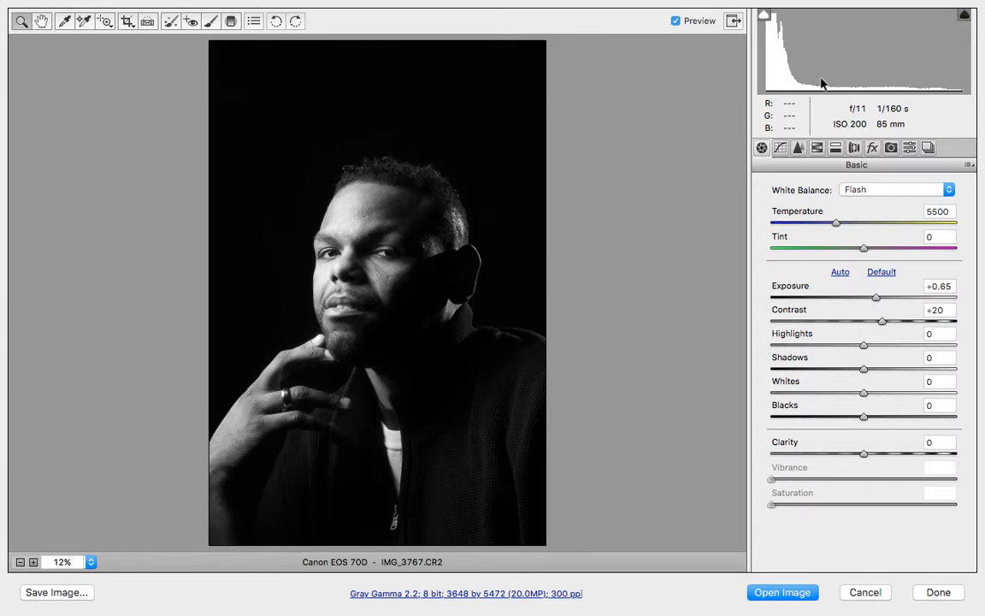
pyautogui.click(817, 148)
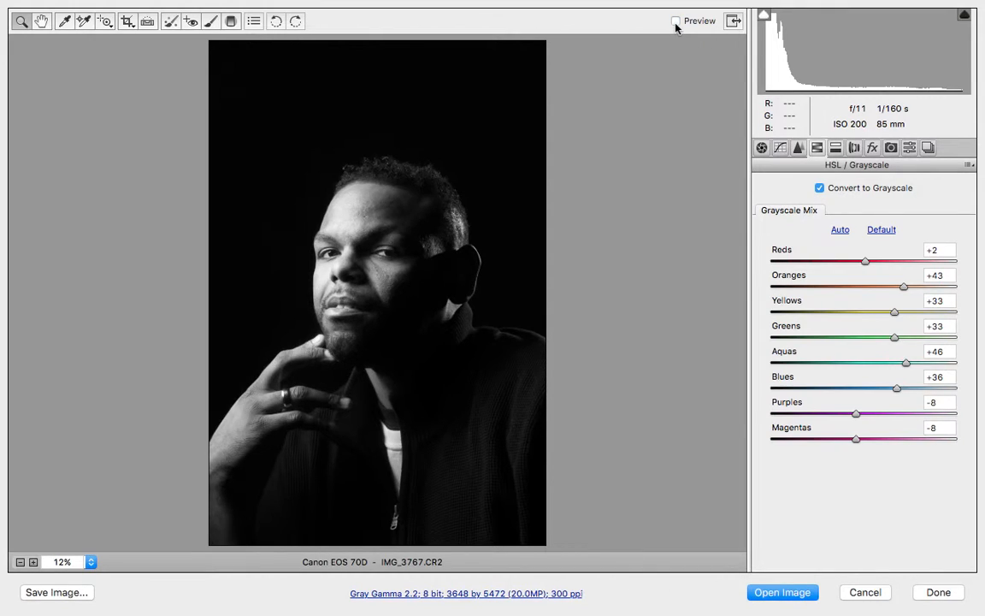
pyautogui.click(819, 189)
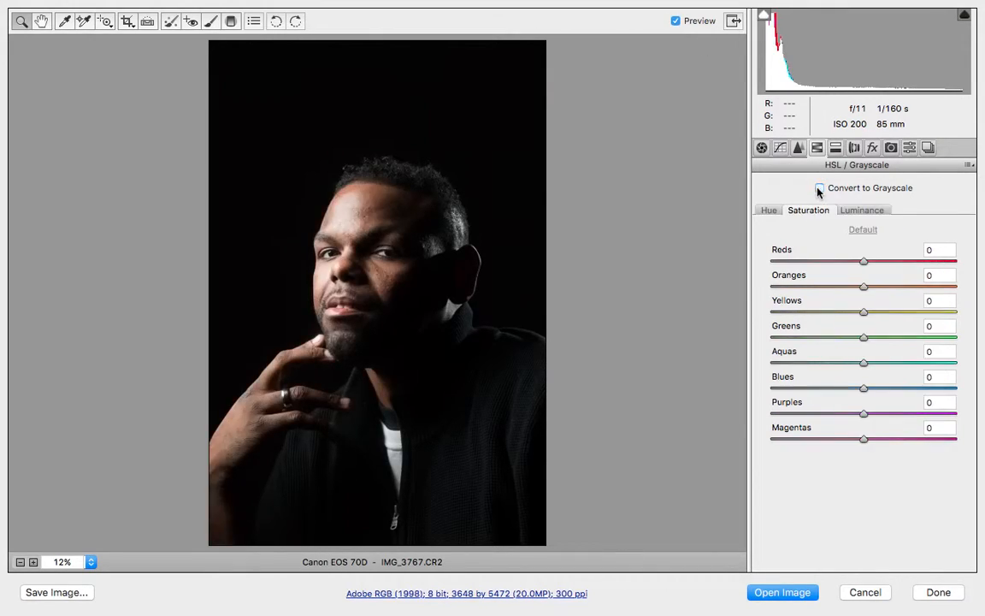
pyautogui.click(820, 188)
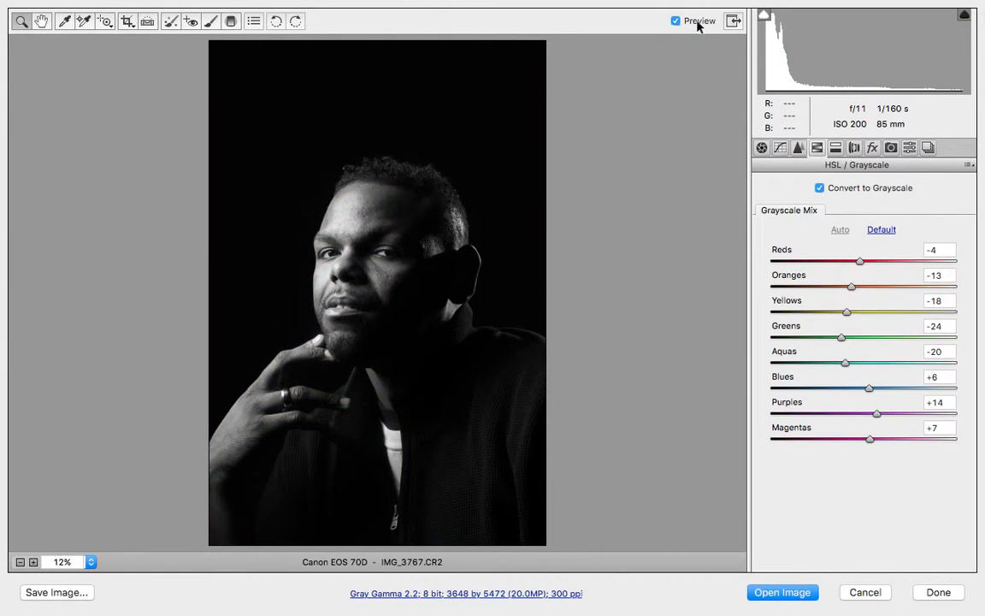
# Set the photo's basic Contrast to +19 and Clarity to +15
pyautogui.click(762, 148)
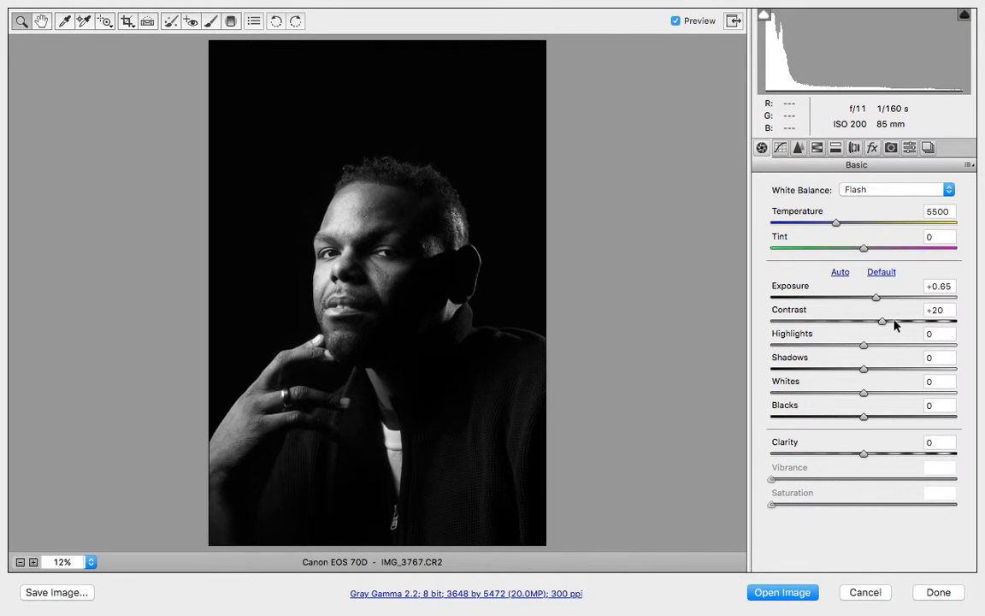
pyautogui.click(895, 321)
pyautogui.moveTo(895, 323); pyautogui.dragTo(878, 324)
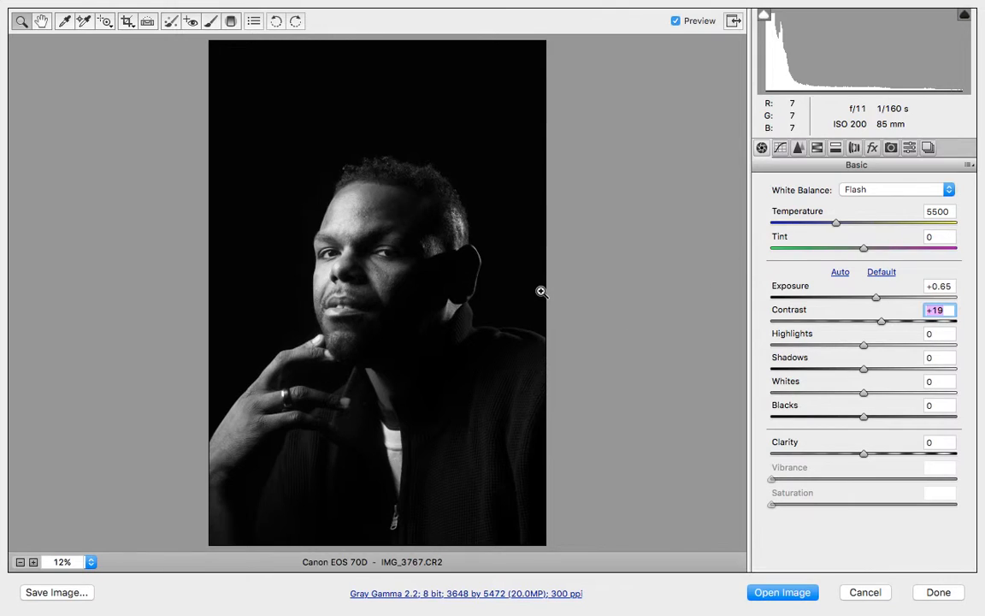
pyautogui.click(879, 455)
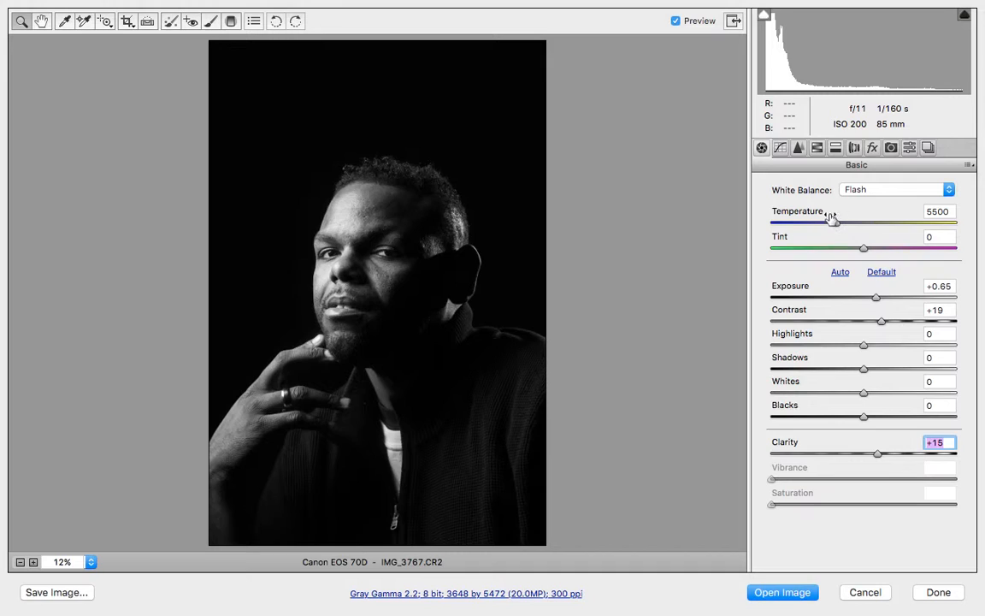
# Try other white balance presets, including Cloudy, and return to Flash
pyautogui.click(874, 192)
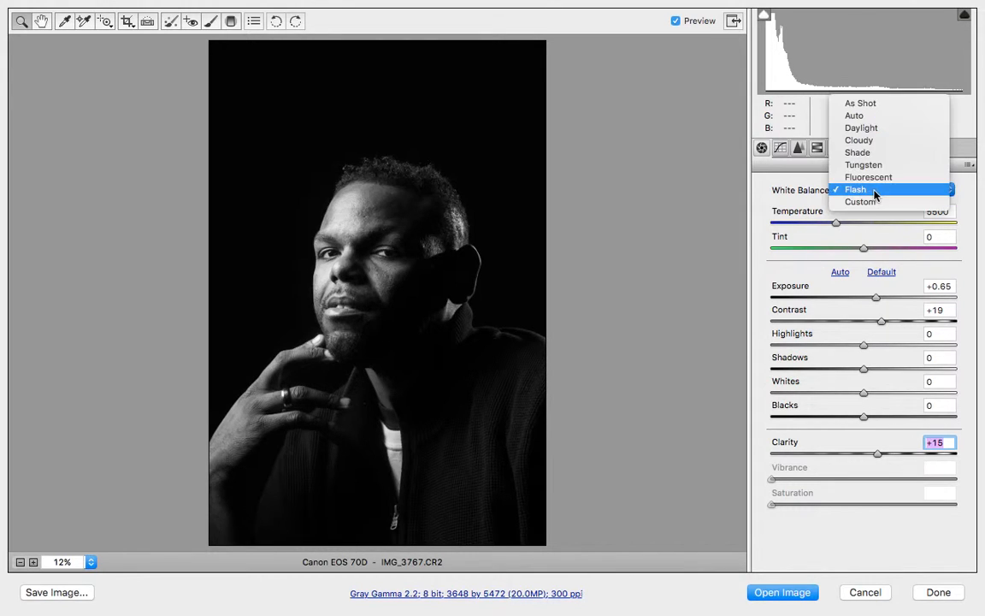
pyautogui.click(873, 117)
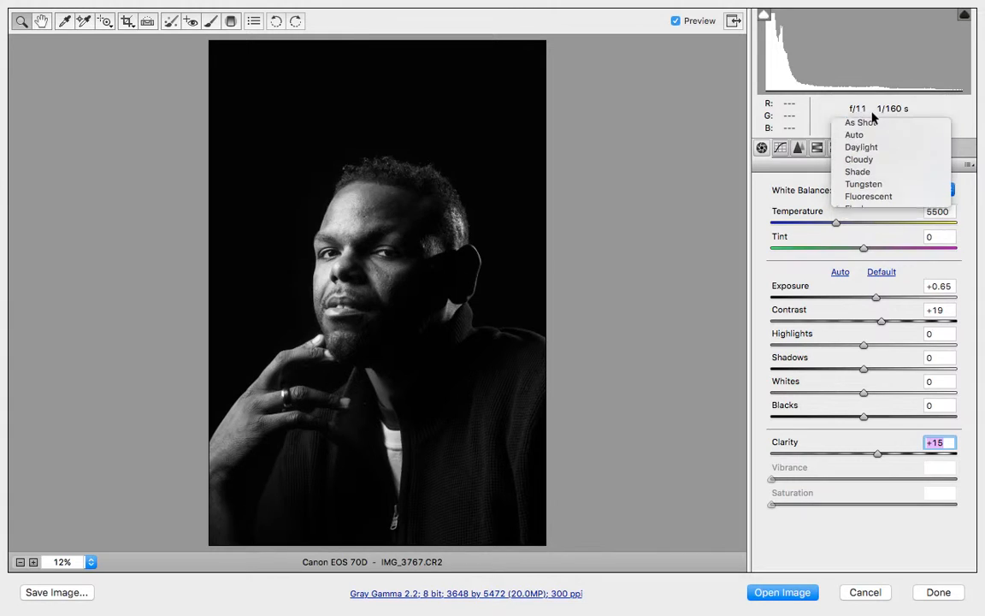
pyautogui.click(874, 190)
pyautogui.click(875, 219)
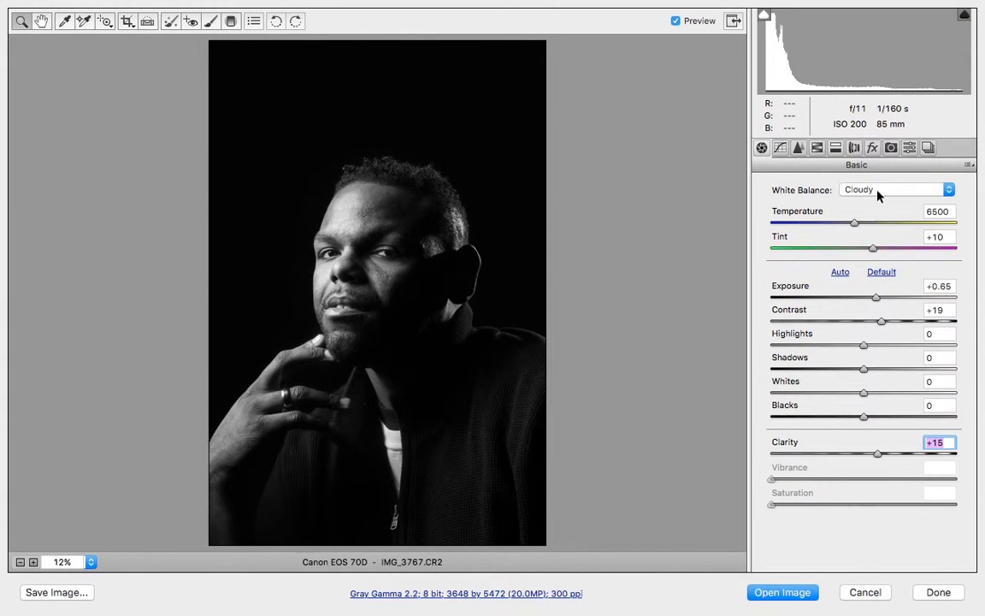
pyautogui.click(878, 192)
pyautogui.click(877, 200)
pyautogui.click(878, 190)
pyautogui.click(876, 224)
pyautogui.click(771, 543)
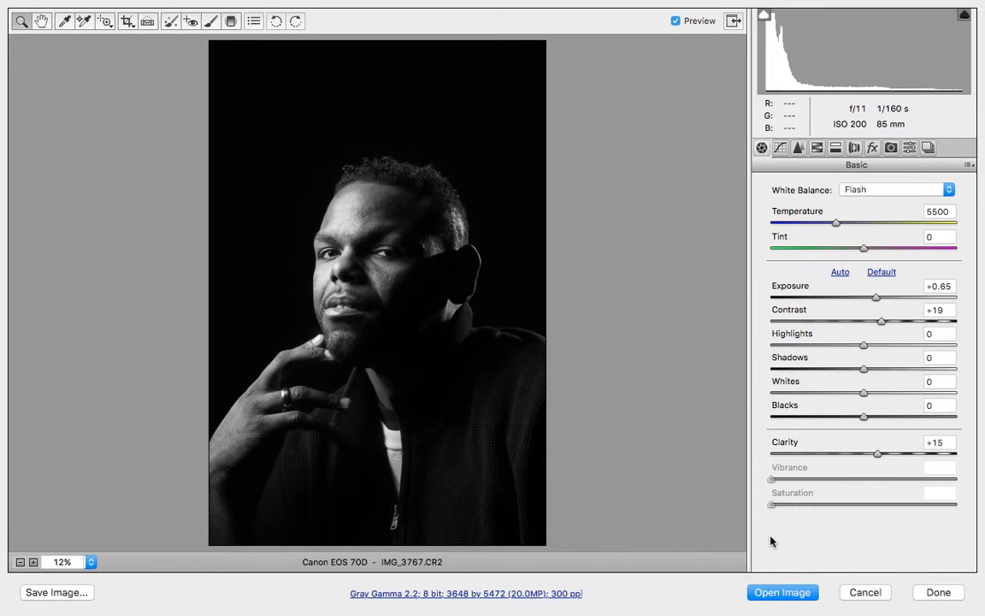
# Lift the dark tones by setting Blacks to +23 and Shadows to +13
pyautogui.click(847, 417)
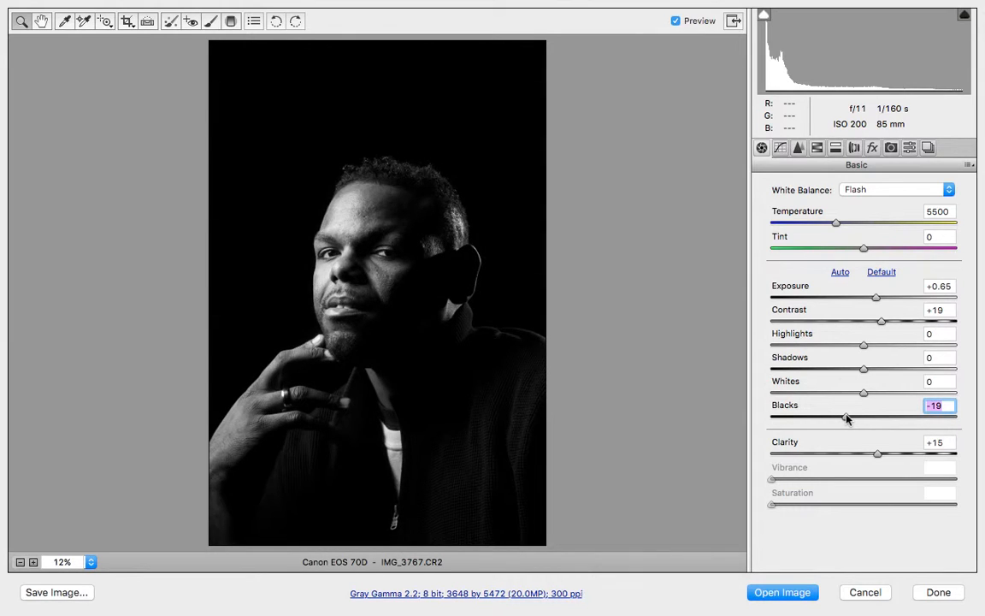
pyautogui.moveTo(847, 418); pyautogui.dragTo(886, 418)
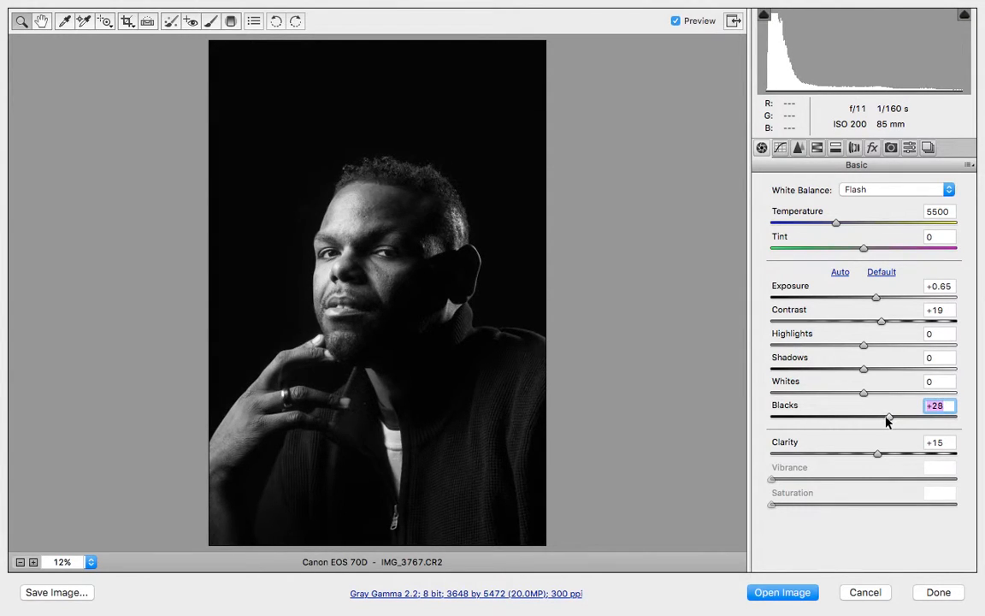
pyautogui.click(878, 369)
pyautogui.moveTo(877, 372); pyautogui.dragTo(877, 373)
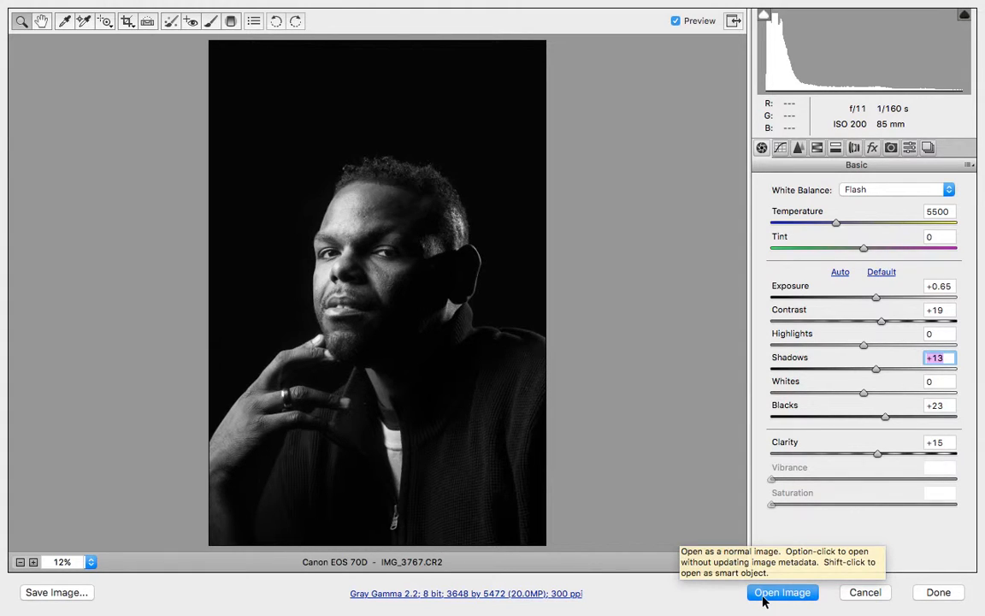
# Compare the portrait with and without the raw adjustments, and open it in Photoshop
pyautogui.click(676, 21)
pyautogui.click(676, 22)
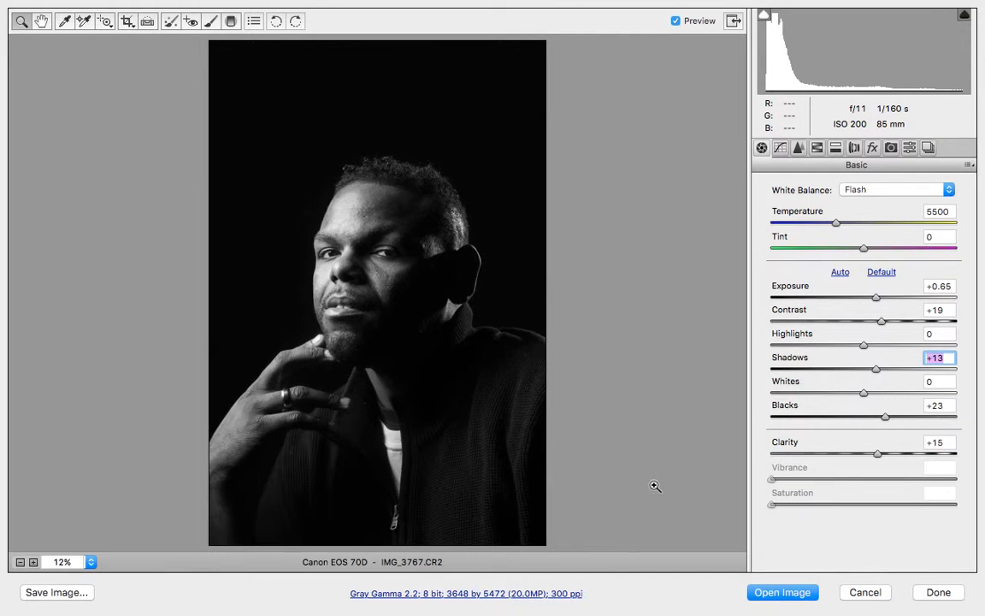
pyautogui.click(774, 599)
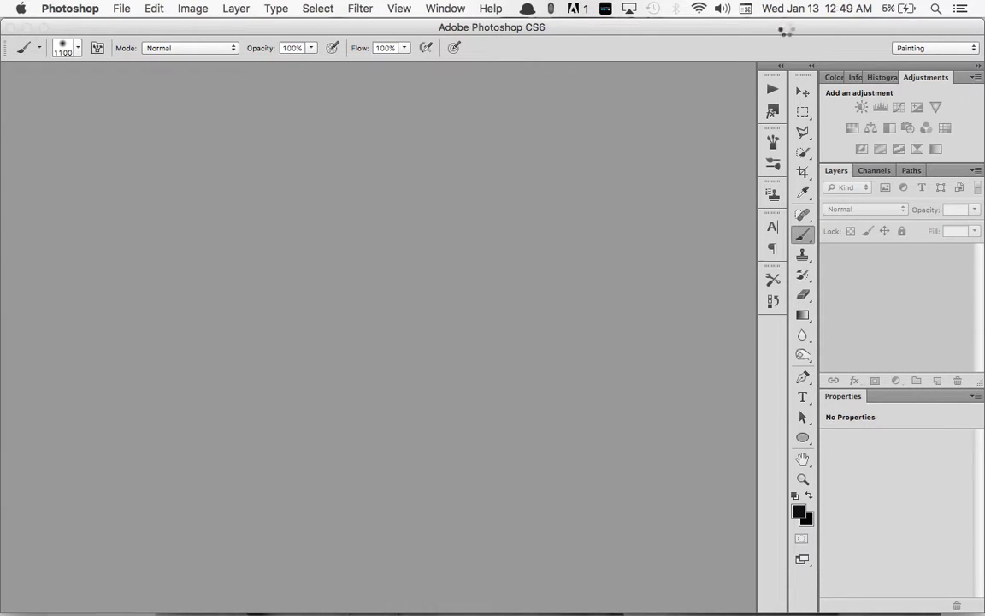
# Display the on-screen keyboard viewer, closing the keyboard preferences
pyautogui.click(746, 9)
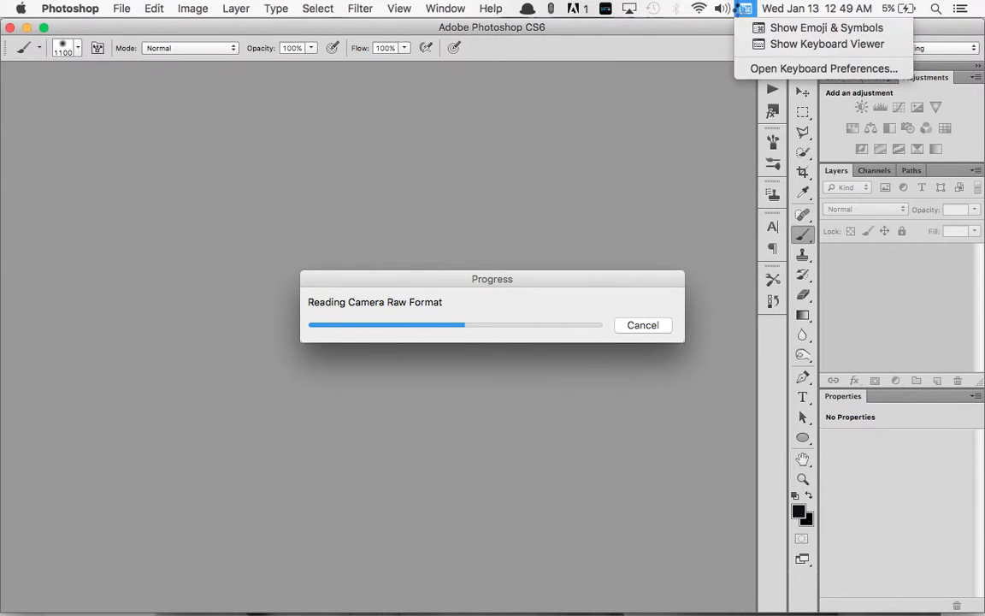
pyautogui.click(768, 70)
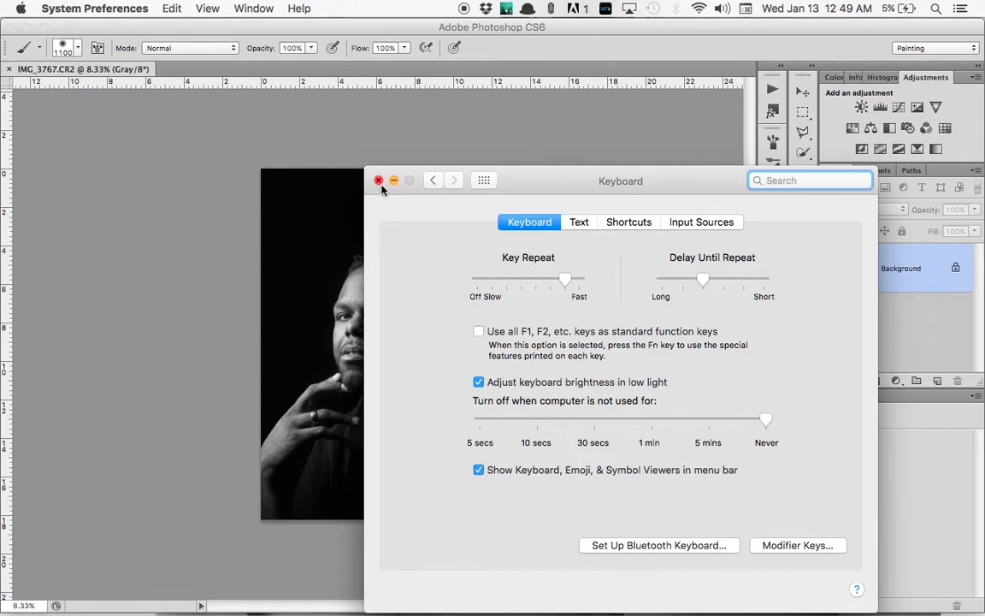
pyautogui.click(379, 180)
pyautogui.click(744, 8)
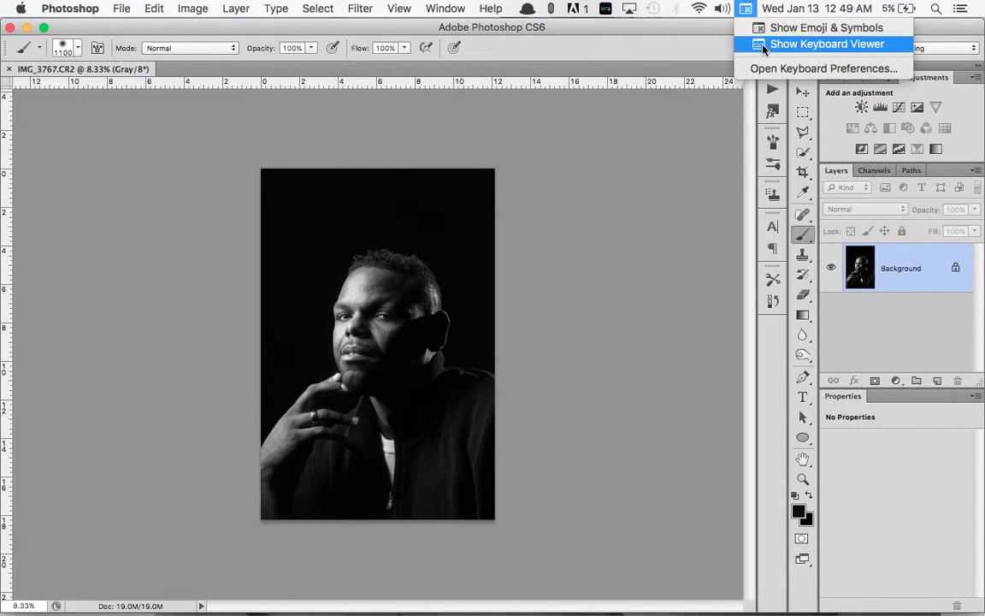
pyautogui.click(804, 44)
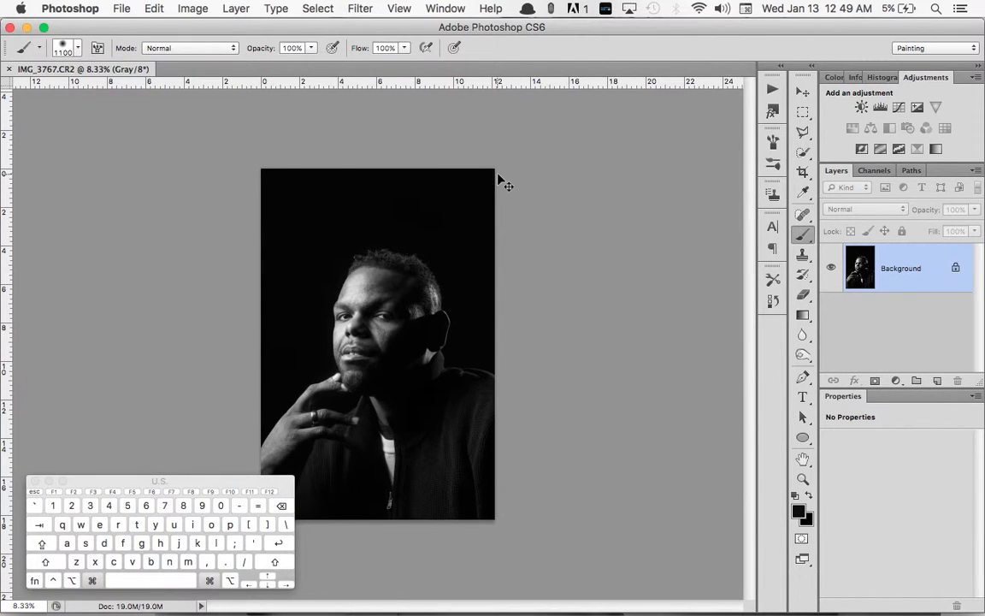
# Convert the locked Background into a regular layer and add an empty layer above it
pyautogui.press('super+equal')
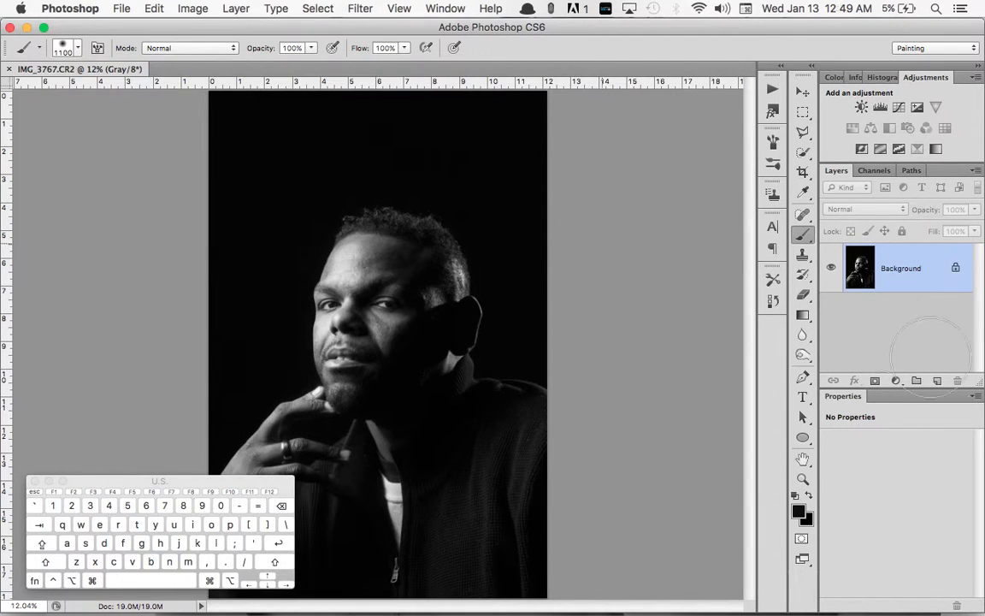
pyautogui.doubleClick(957, 271)
pyautogui.press('Return')
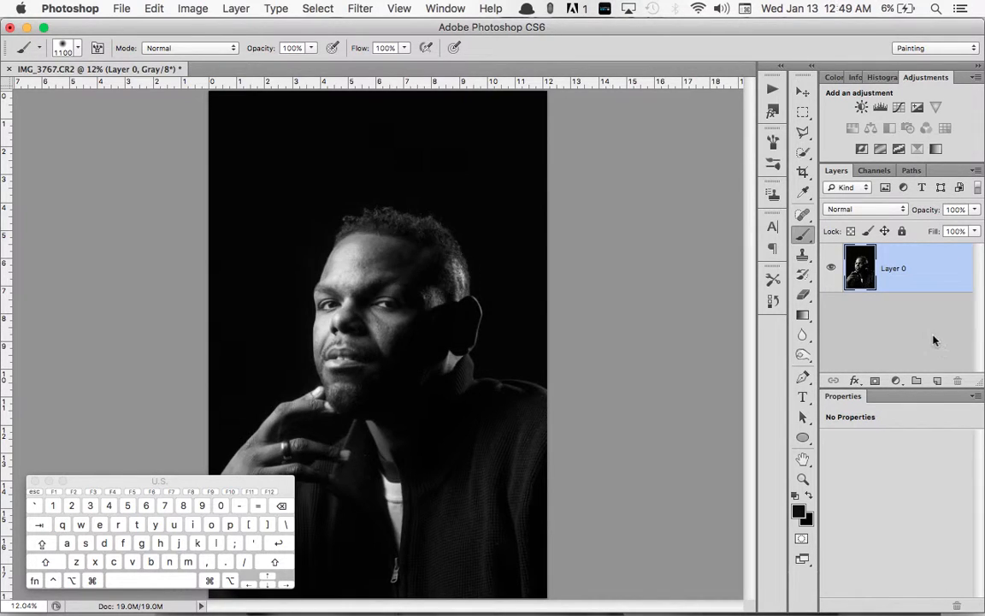
pyautogui.click(938, 381)
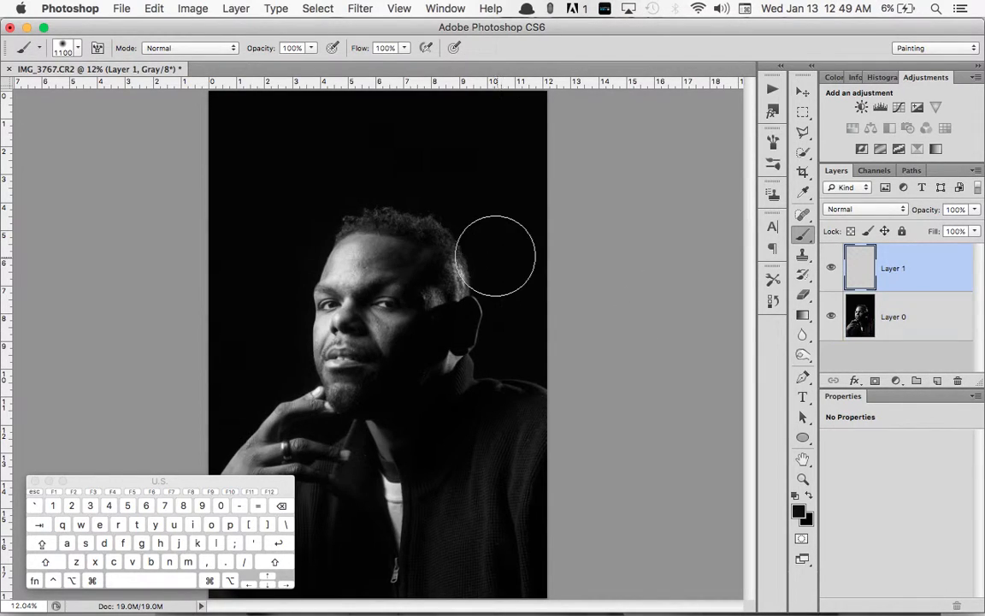
# Remove the blemishes on the shaded cheek and the nose with a 40 px Content-Aware Spot Healing Brush on the empty layer
pyautogui.press('j')
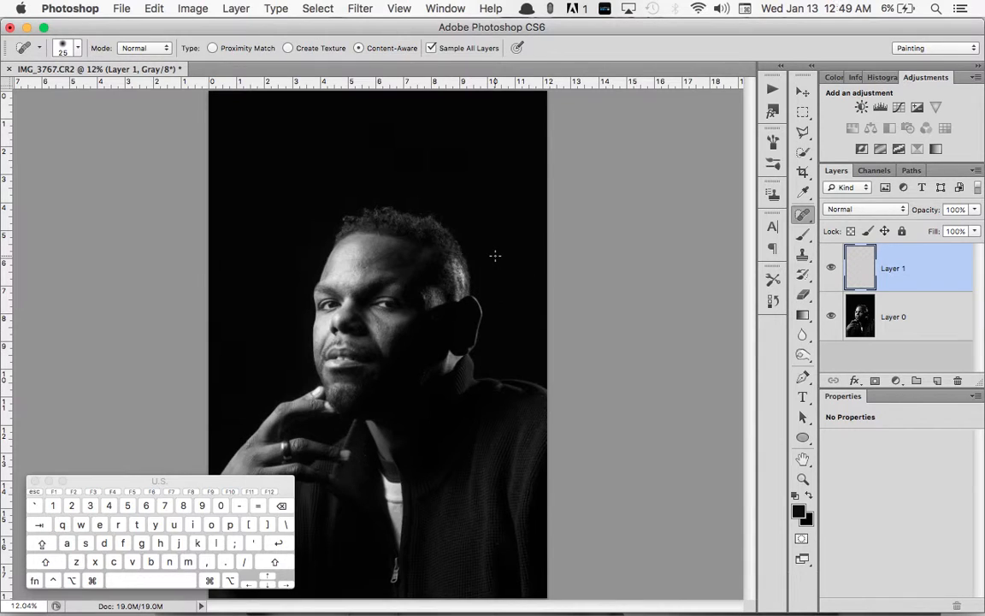
pyautogui.press('super+plus')
pyautogui.press('super+plus')
pyautogui.press('super+plus')
pyautogui.press('super+plus')
pyautogui.press('super+plus')
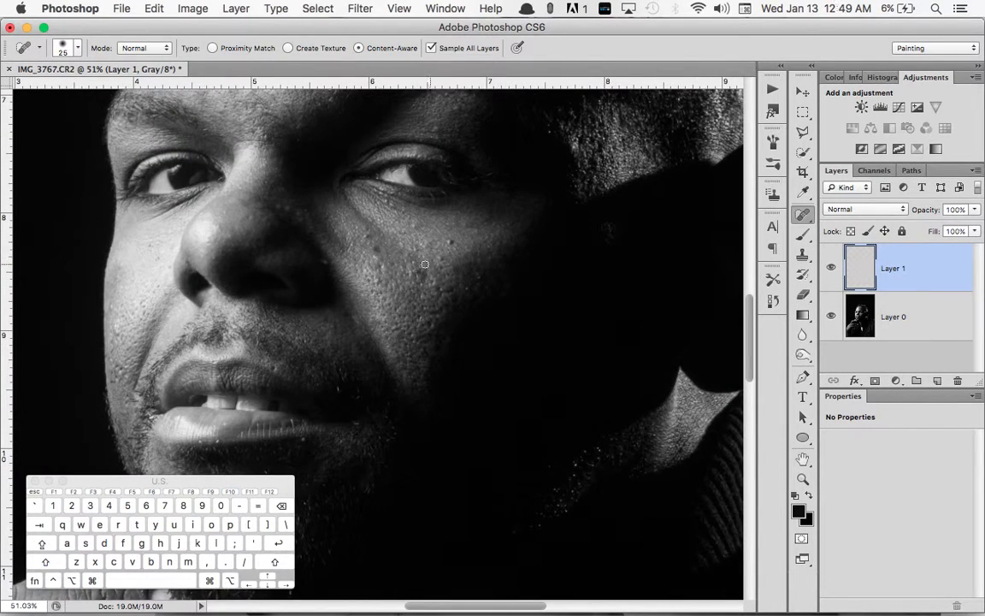
pyautogui.scroll(4, 451, 242)
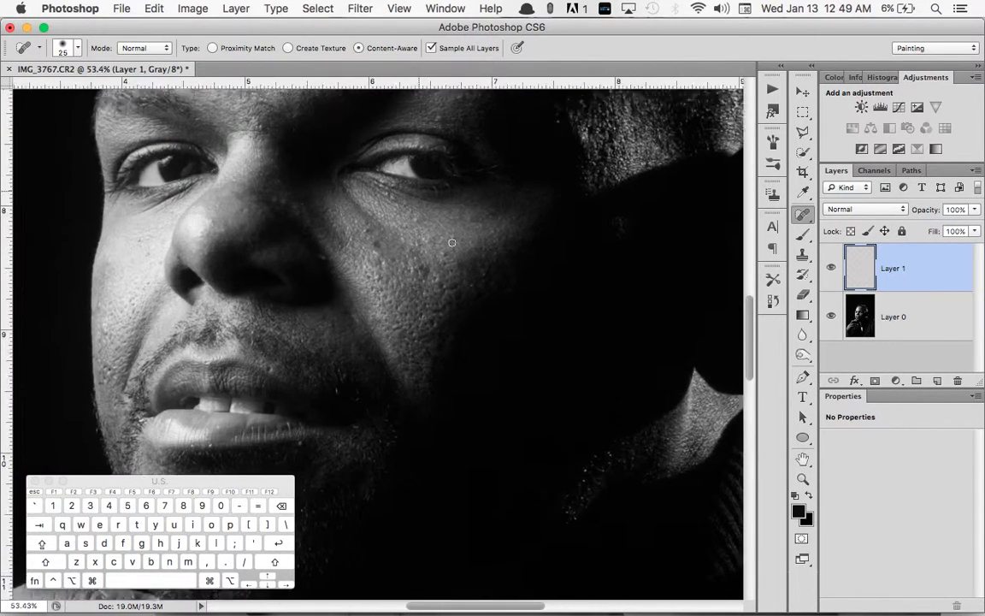
pyautogui.press(']')
pyautogui.press(']')
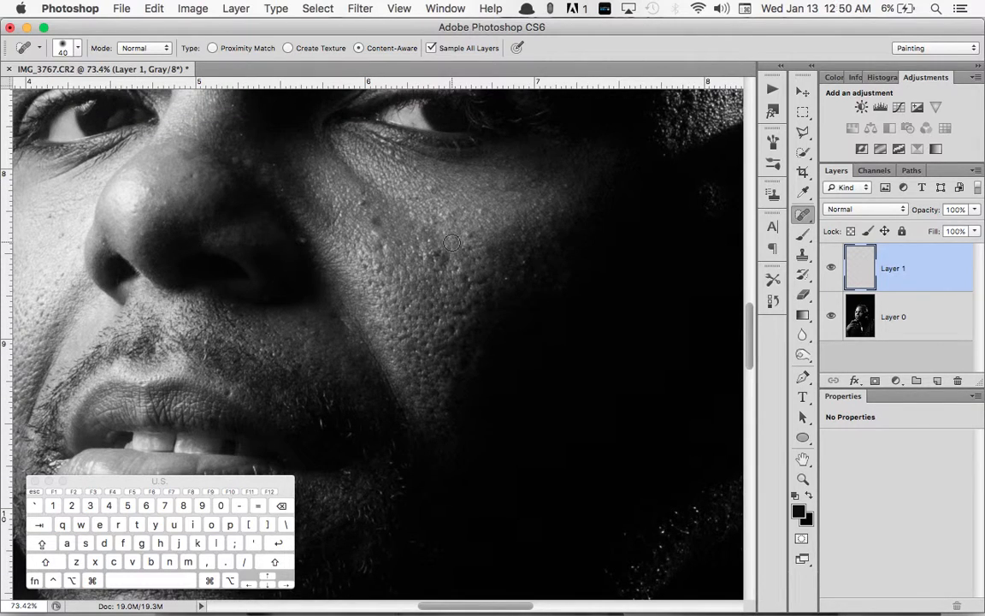
pyautogui.press('[')
pyautogui.press(']')
pyautogui.press('[')
pyautogui.click(377, 221)
pyautogui.click(362, 206)
pyautogui.click(235, 159)
pyautogui.click(249, 163)
# Heal the two dark blemishes on the forehead above the eyebrows
pyautogui.scroll(-2, 193, 183)
pyautogui.hscroll(-5, 193, 183)
pyautogui.scroll(-3, 194, 183)
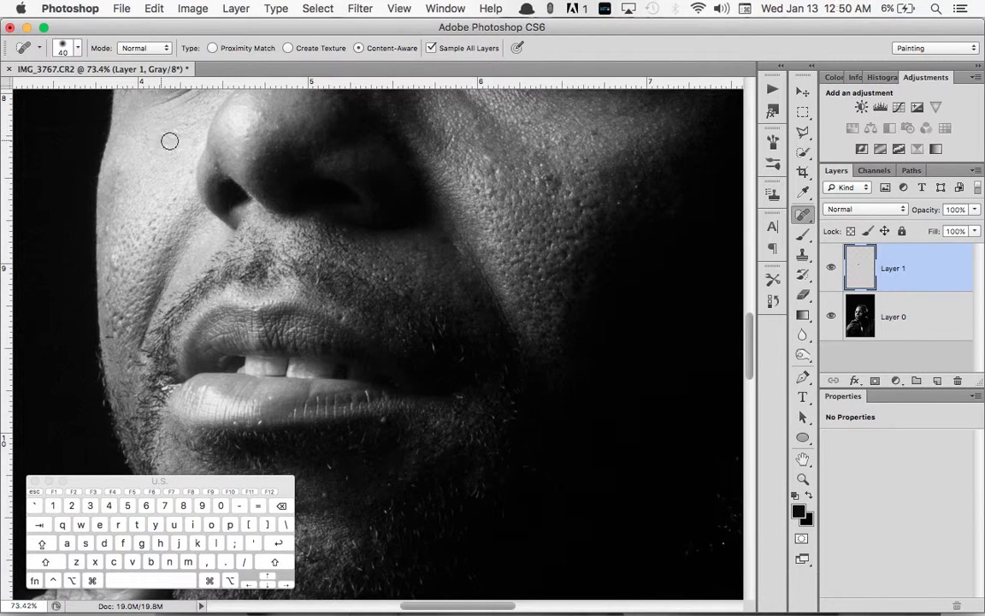
pyautogui.hscroll(5, 348, 172)
pyautogui.scroll(6, 348, 172)
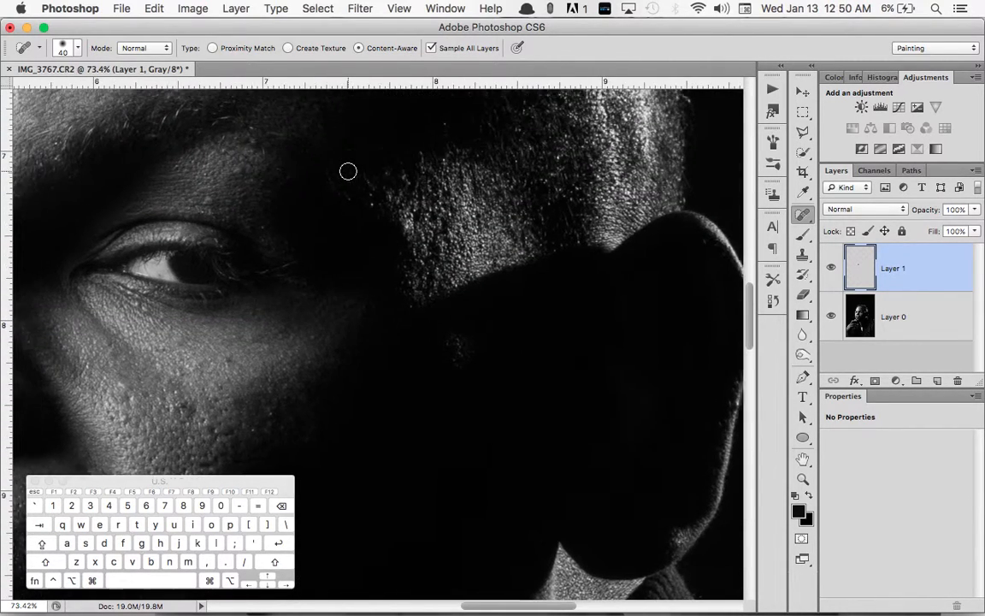
pyautogui.hscroll(-5, 348, 172)
pyautogui.scroll(4, 349, 172)
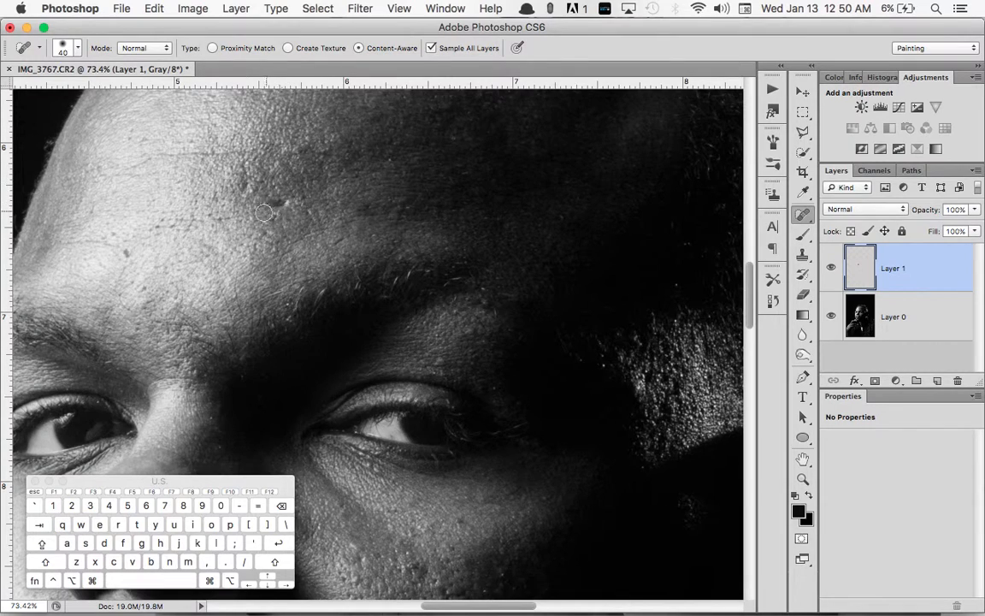
pyautogui.click(278, 203)
pyautogui.click(125, 253)
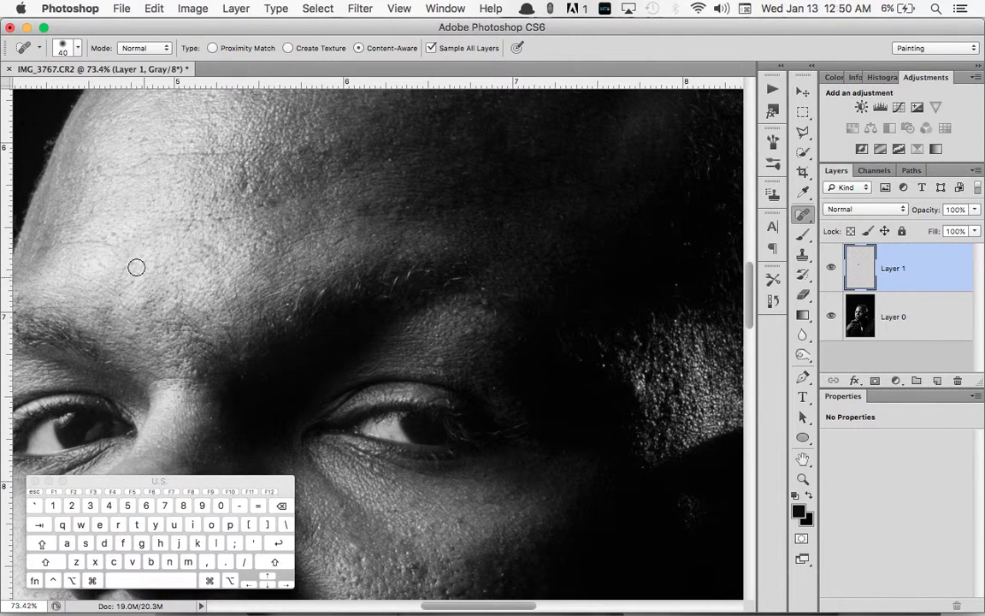
# Heal the remaining small spots on the middle and upper forehead
pyautogui.scroll(5, 166, 220)
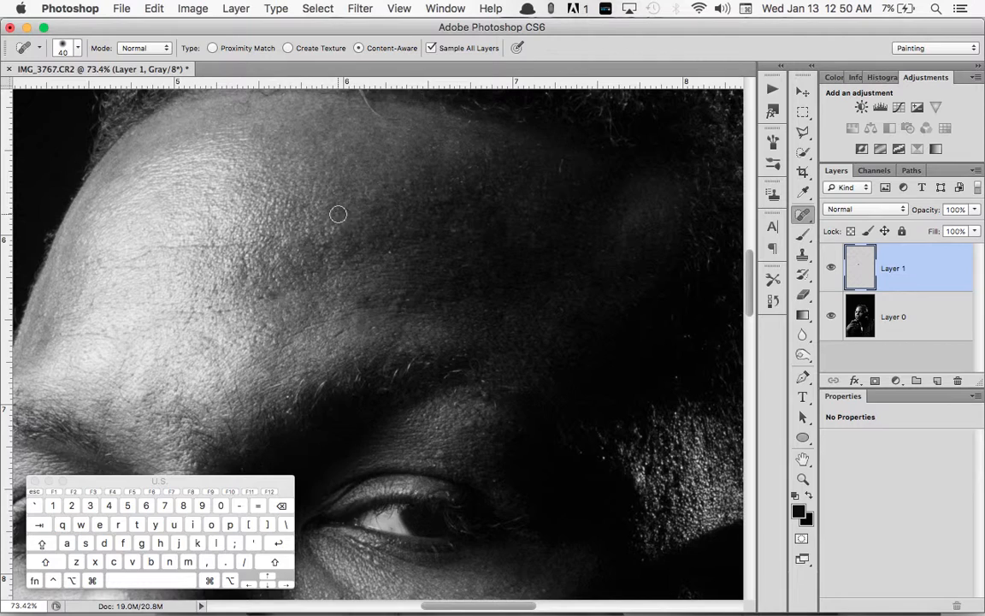
pyautogui.moveTo(386, 182); pyautogui.dragTo(383, 188)
pyautogui.click(302, 306)
# Clone out the stray hairs hanging from the hairline onto the forehead with a 25 px Clone Stamp, sampling the adjacent skin
pyautogui.scroll(4, 286, 225)
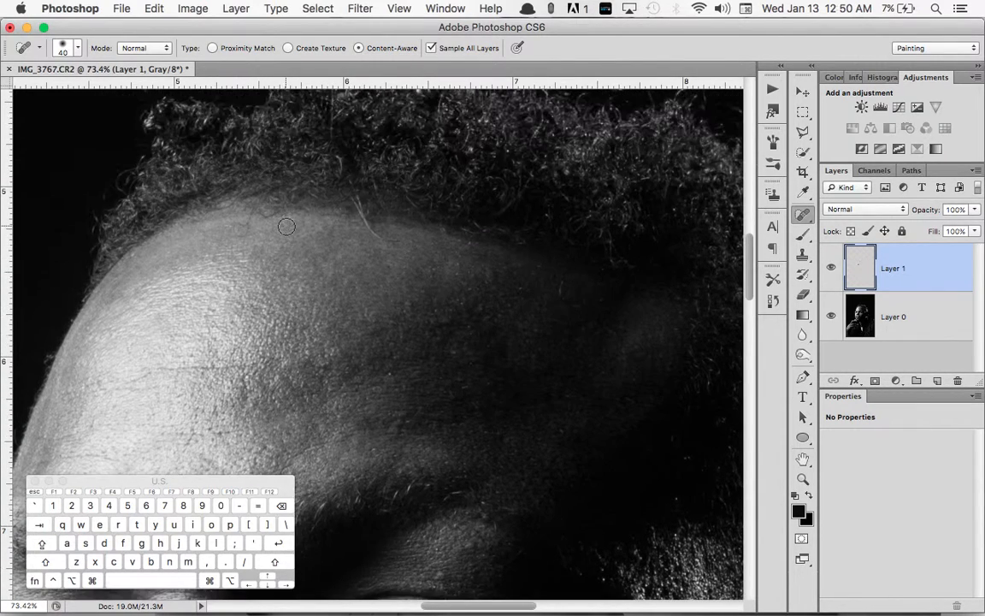
pyautogui.scroll(-3, 286, 226)
pyautogui.hscroll(2, 286, 225)
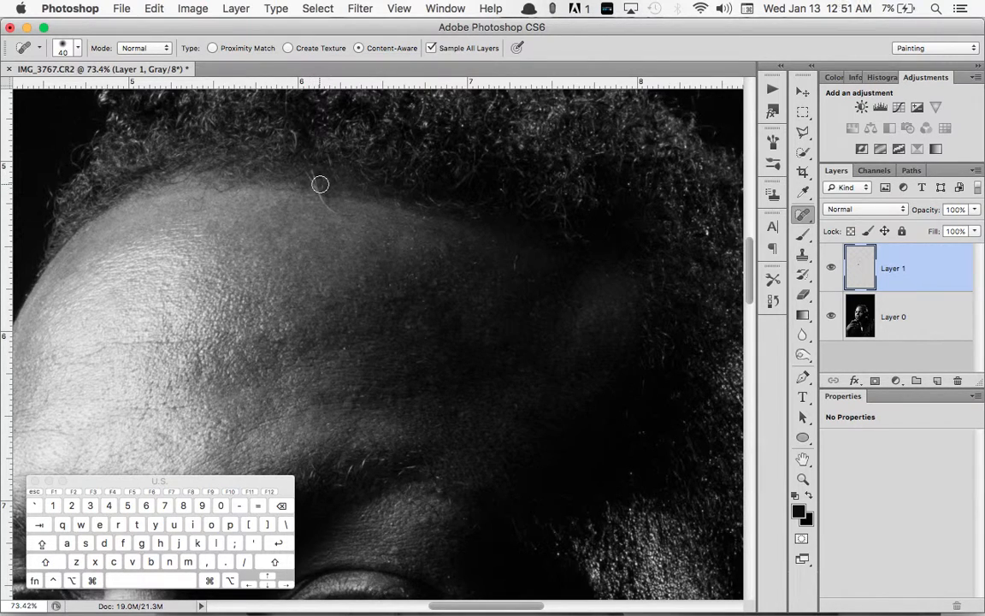
pyautogui.press('s')
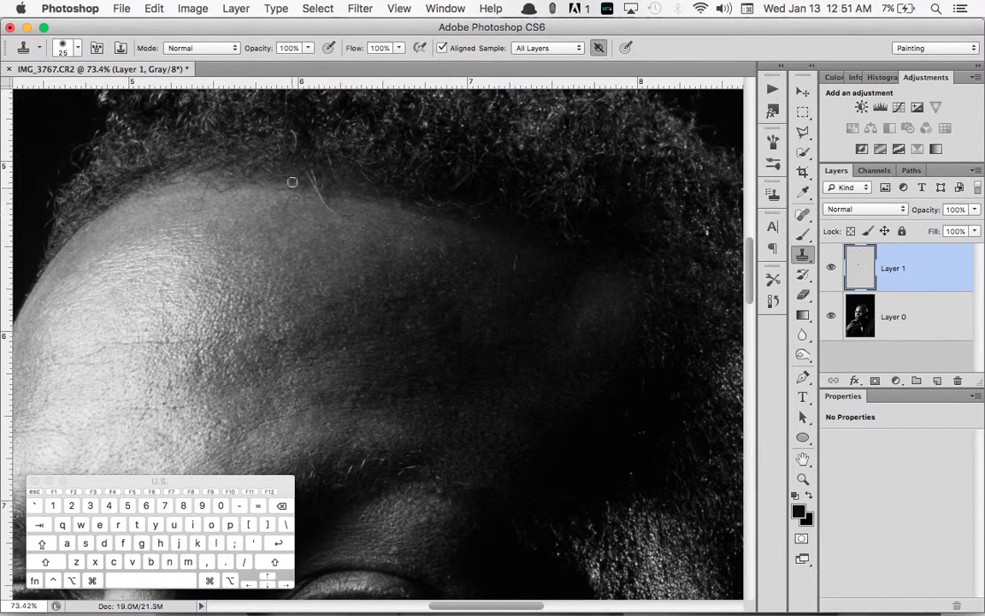
pyautogui.press('alt')
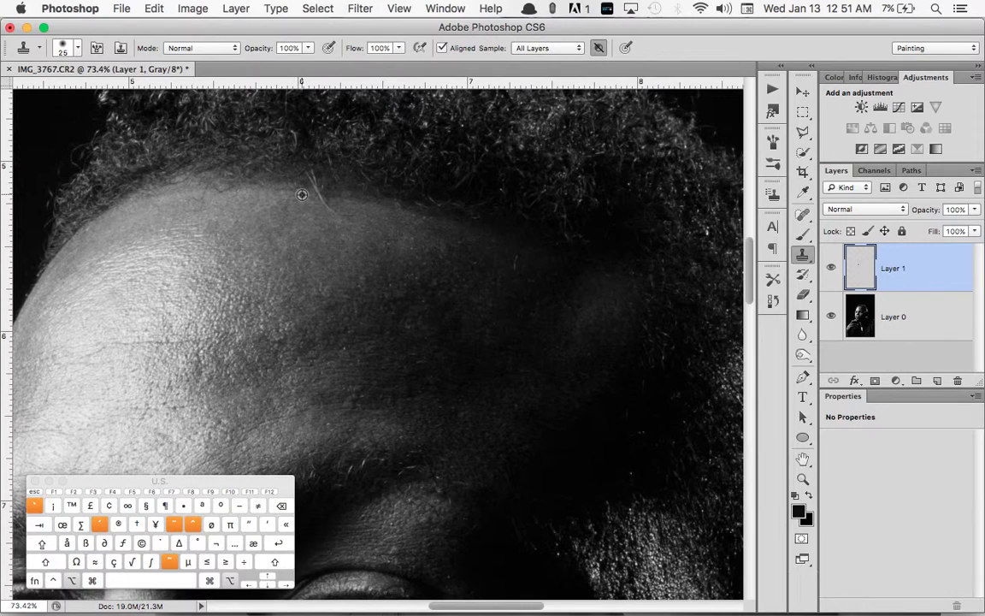
pyautogui.keyDown('alt'); pyautogui.click(303, 192); pyautogui.keyUp('alt')
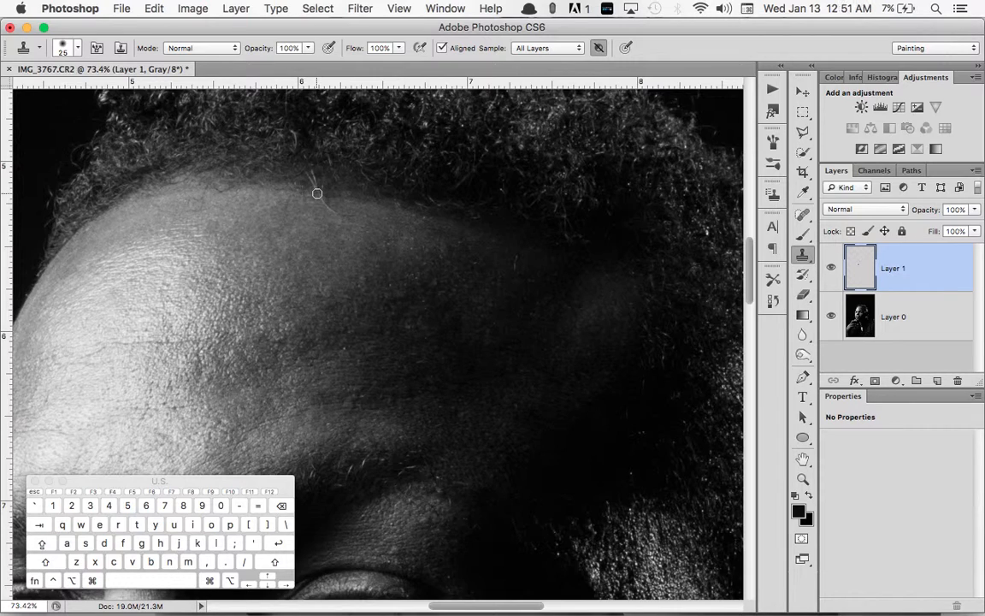
pyautogui.moveTo(317, 193); pyautogui.dragTo(306, 167)
pyautogui.moveTo(306, 183); pyautogui.dragTo(327, 204)
pyautogui.keyDown('alt'); pyautogui.click(296, 188); pyautogui.keyUp('alt')
pyautogui.keyDown('shift'); pyautogui.click(335, 214); pyautogui.keyUp('shift')
# Clone out the long stray hair sticking up above the hair outline, sampling the dark background beside it
pyautogui.scroll(5, 236, 220)
pyautogui.hscroll(-5, 236, 219)
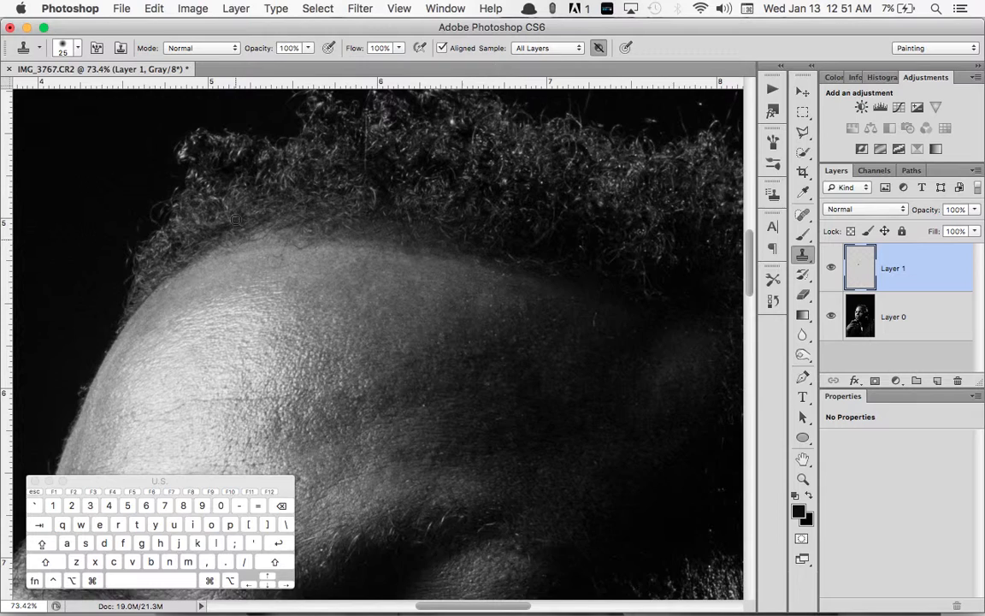
pyautogui.hscroll(2, 236, 220)
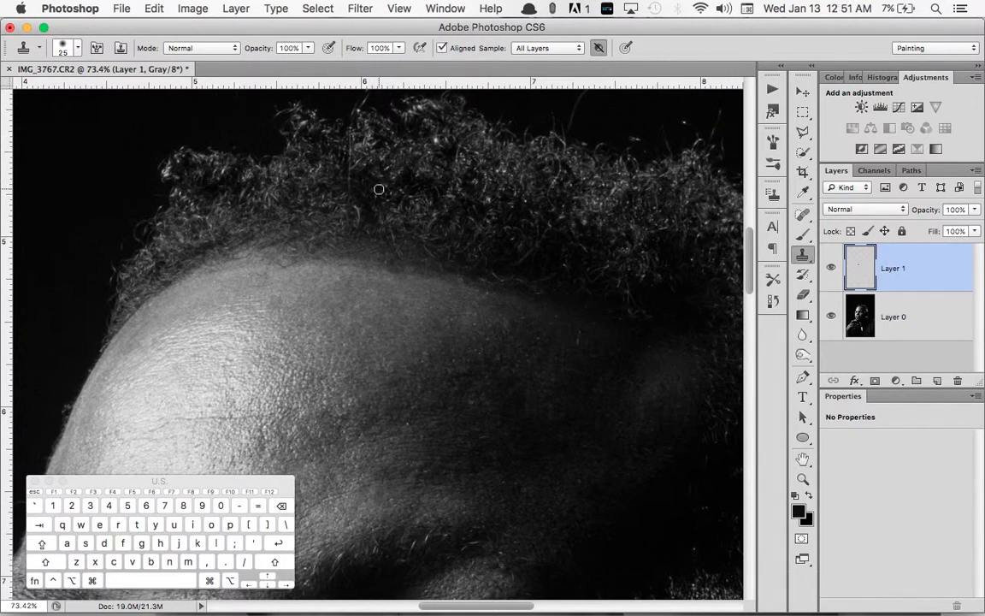
pyautogui.press('j')
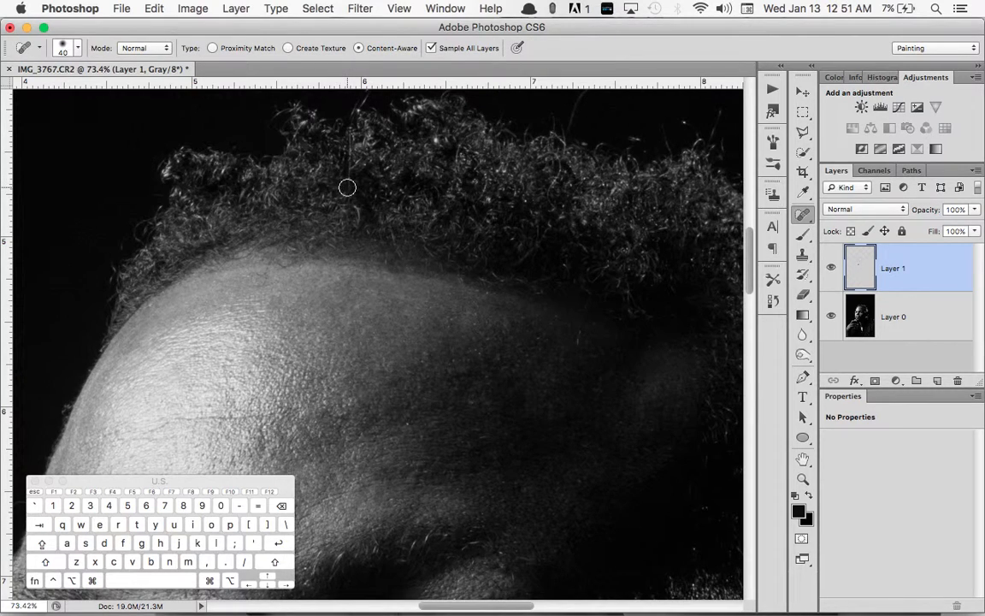
pyautogui.hscroll(10, 408, 183)
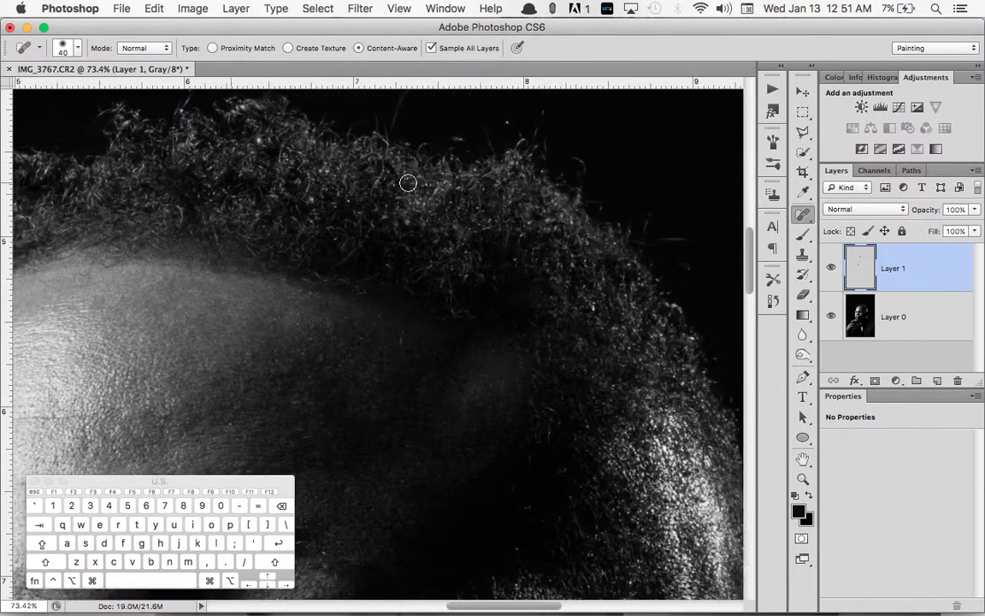
pyautogui.scroll(5, 408, 183)
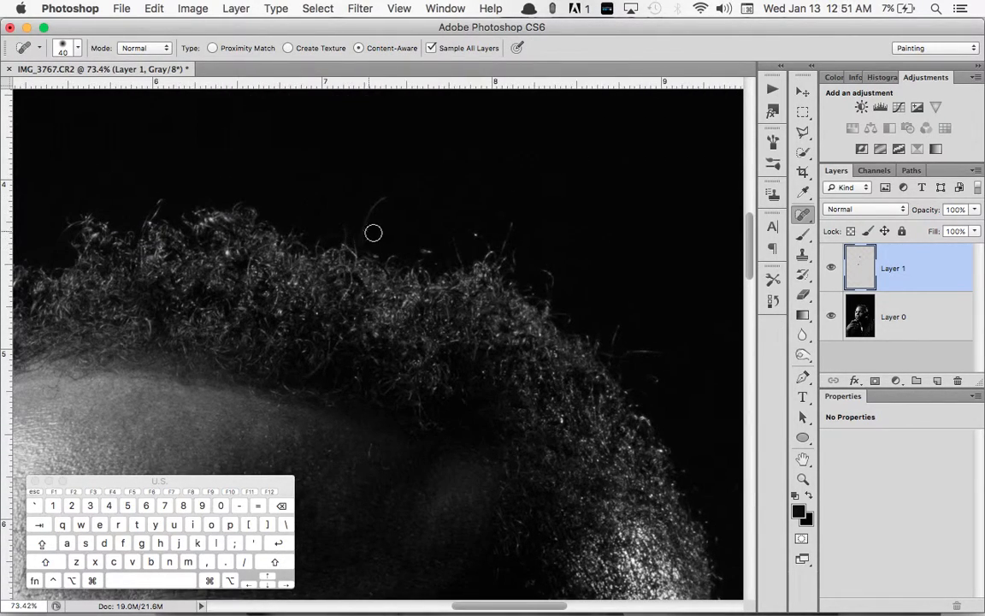
pyautogui.press('s')
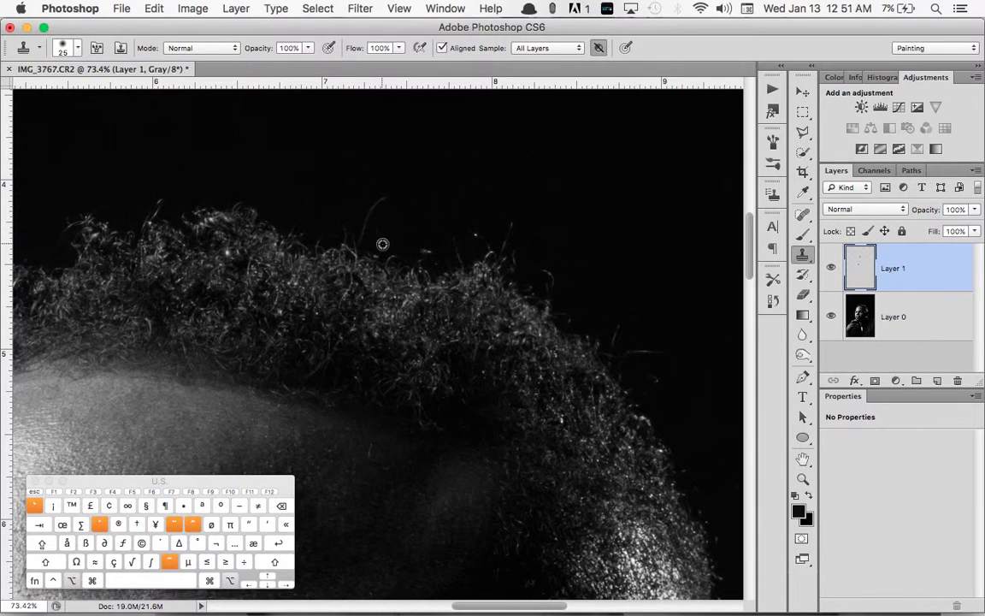
pyautogui.keyDown('alt'); pyautogui.click(381, 244); pyautogui.keyUp('alt')
pyautogui.keyDown('alt'); pyautogui.click(378, 244); pyautogui.keyUp('alt')
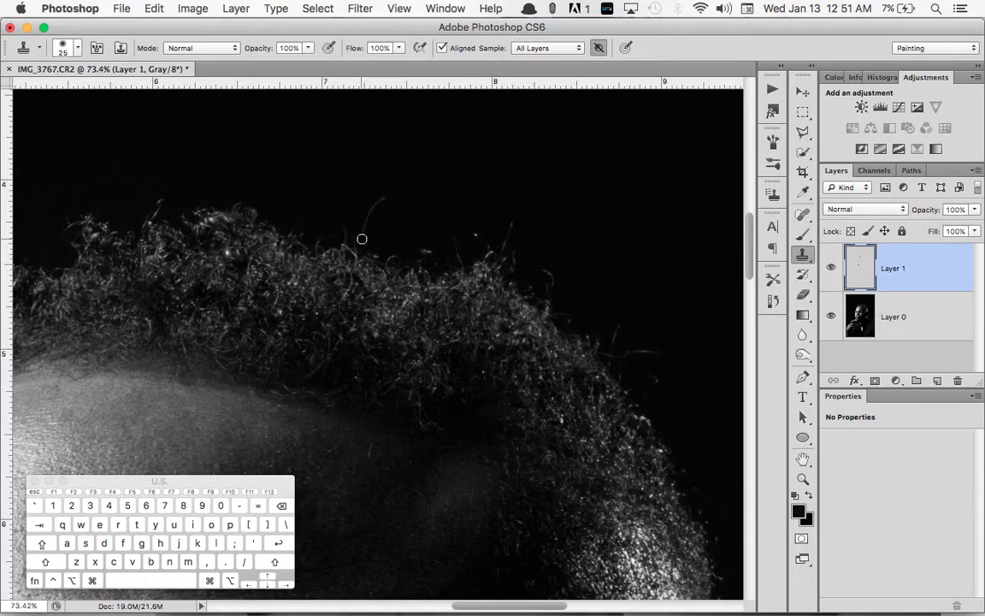
pyautogui.keyDown('shift'); pyautogui.click(375, 203); pyautogui.keyUp('shift')
# Try a straight Clone Stamp stroke across the bright forehead, sampled from the dark background, and undo it
pyautogui.scroll(-10, 375, 175)
pyautogui.hscroll(-10, 376, 174)
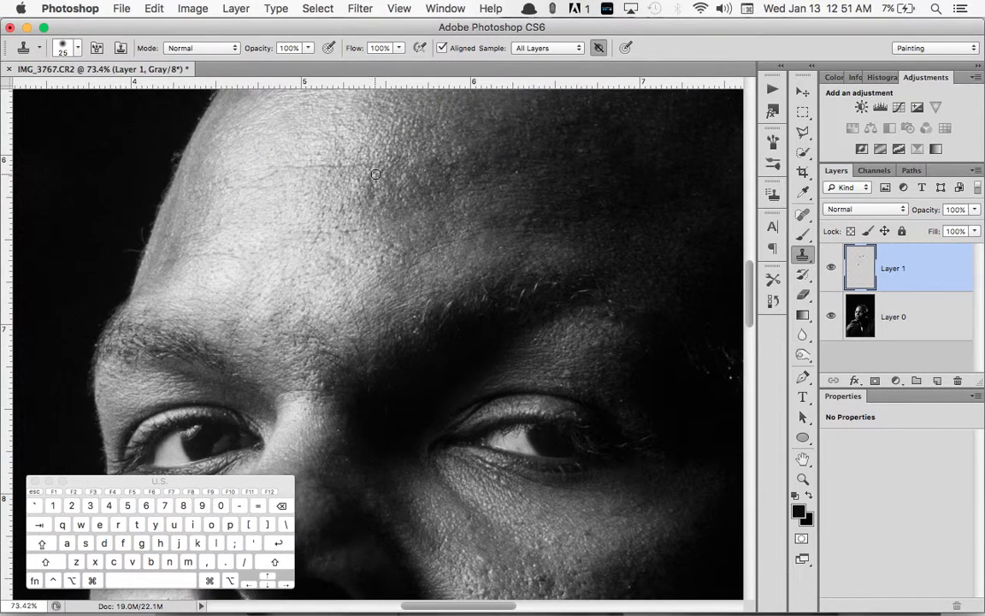
pyautogui.hscroll(-8, 338, 122)
pyautogui.scroll(2, 338, 121)
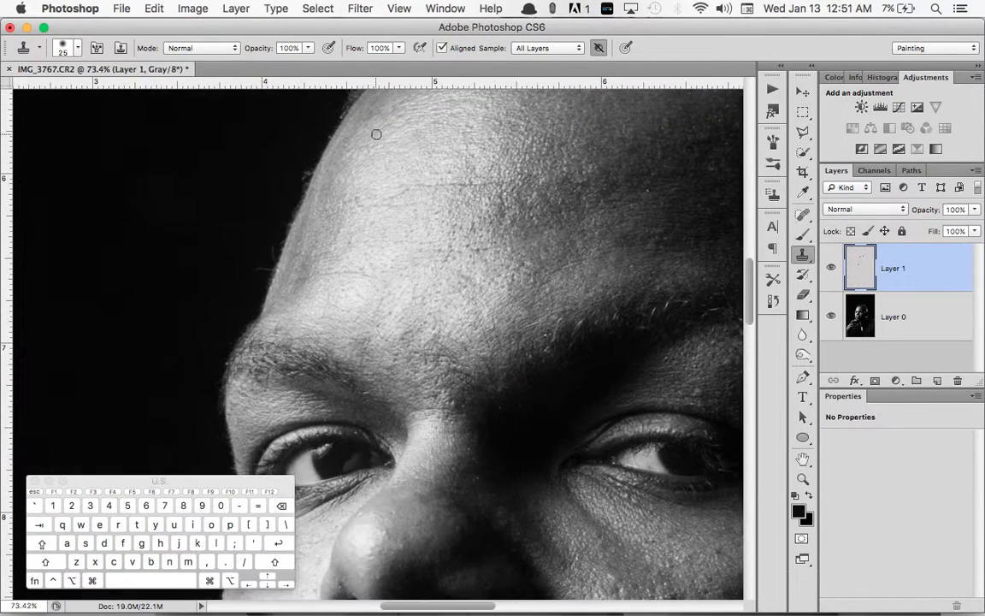
pyautogui.press('alt')
pyautogui.keyDown('alt'); pyautogui.click(228, 245); pyautogui.keyUp('alt')
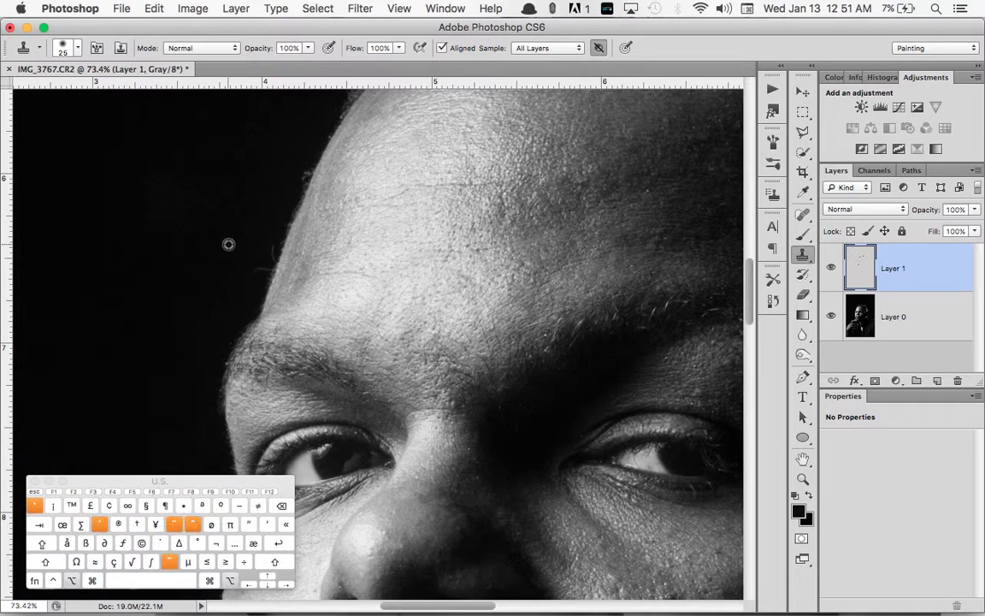
pyautogui.click(401, 251)
pyautogui.scroll(4, 402, 257)
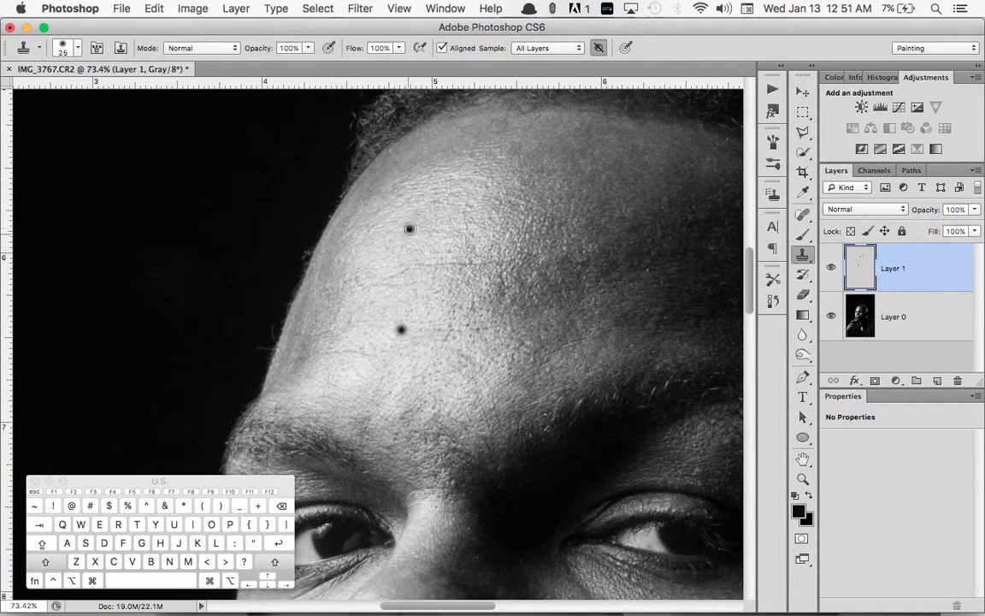
pyautogui.keyDown('shift'); pyautogui.click(423, 196); pyautogui.keyUp('shift')
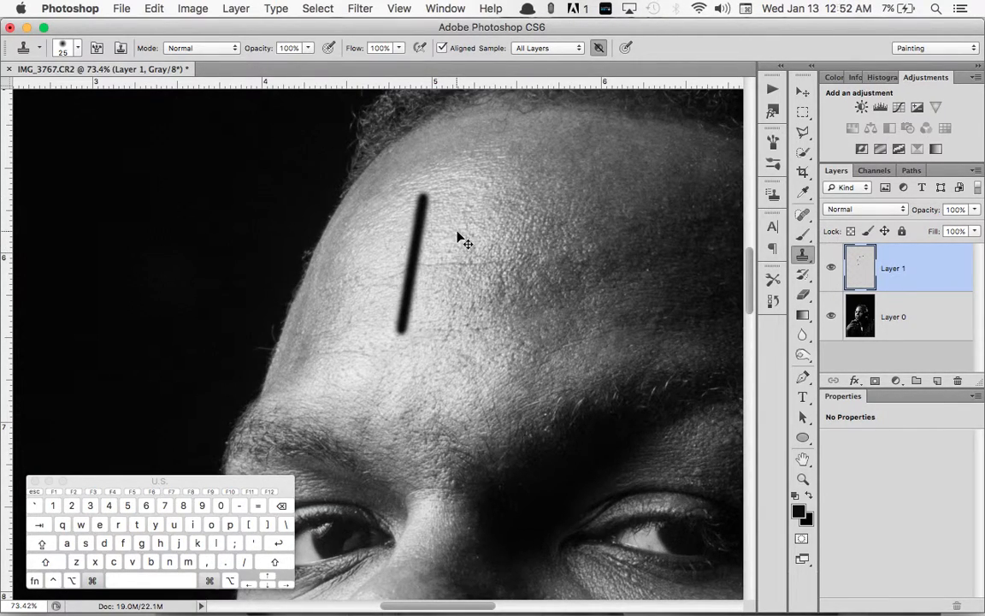
pyautogui.press('super+alt+z')
pyautogui.press('super+alt+z')
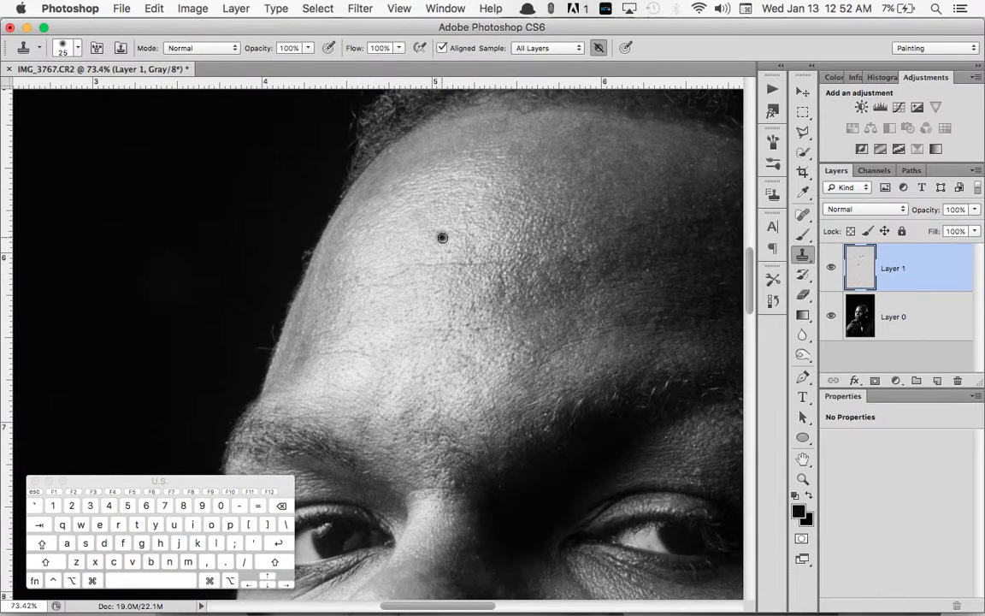
# Add a new empty layer above Layer 1 and set its blend mode to Overlay
pyautogui.scroll(-10, 439, 234)
pyautogui.hscroll(2, 442, 238)
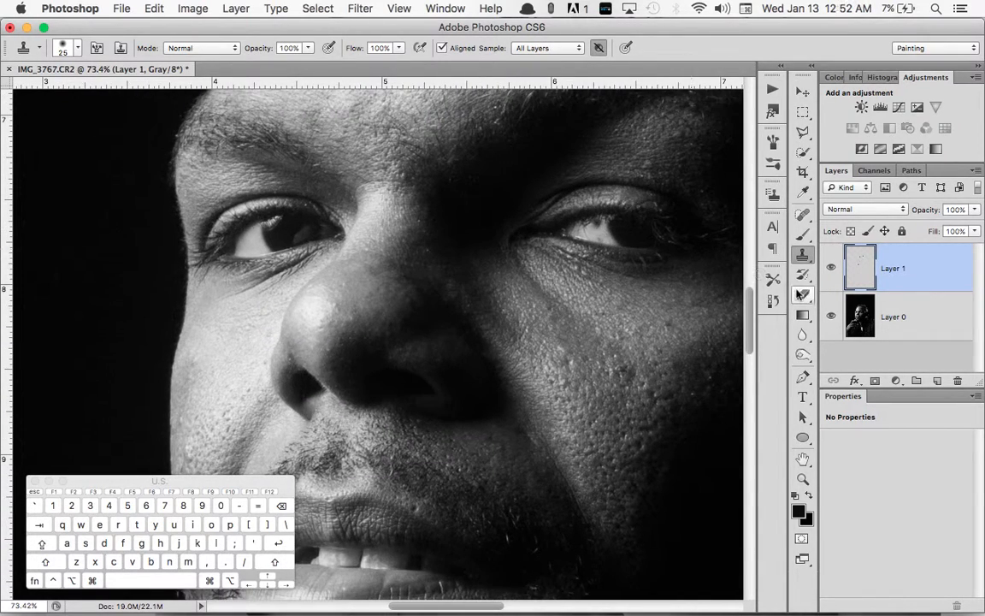
pyautogui.click(939, 381)
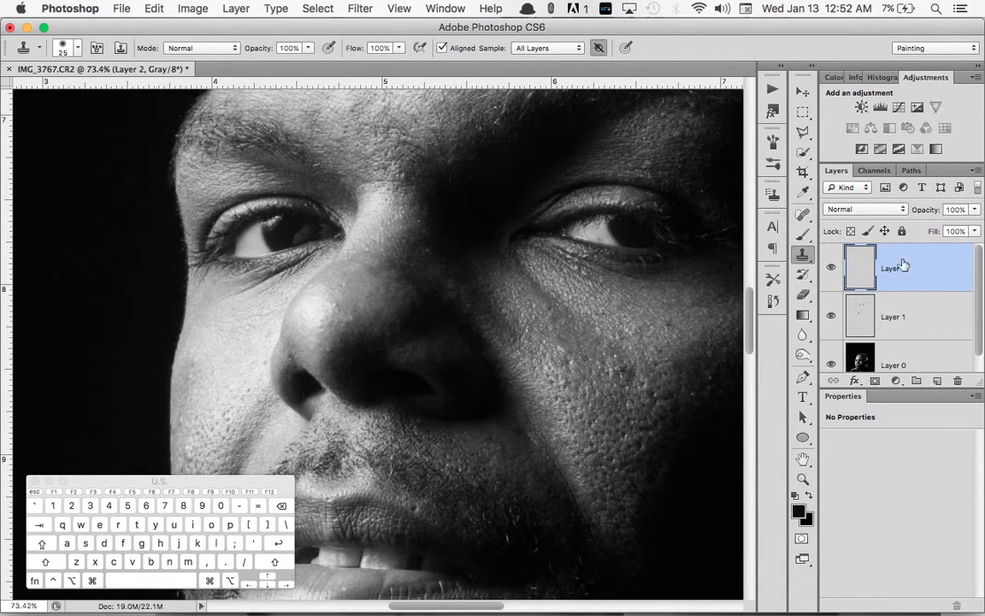
pyautogui.click(871, 212)
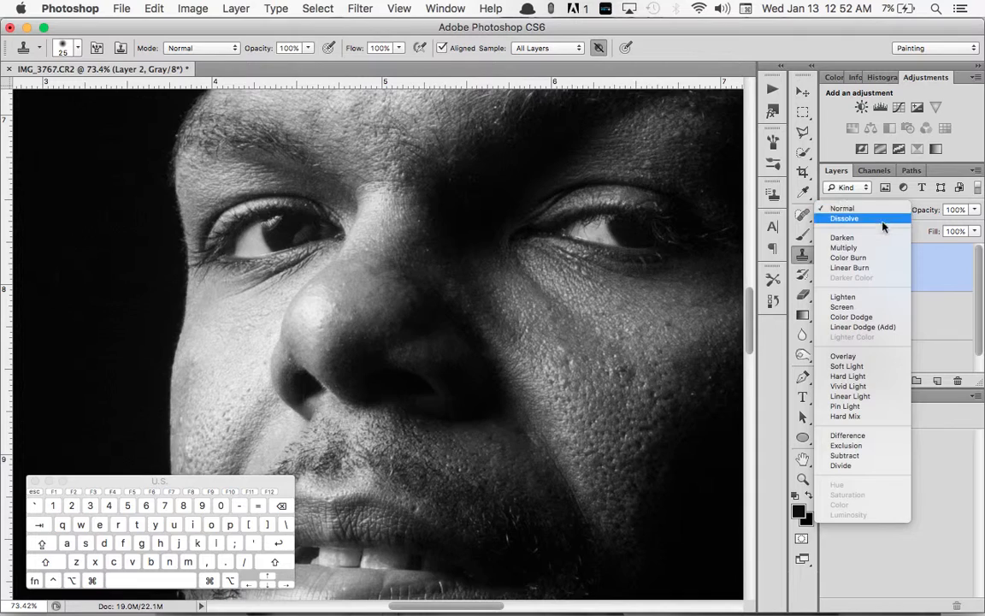
pyautogui.click(845, 356)
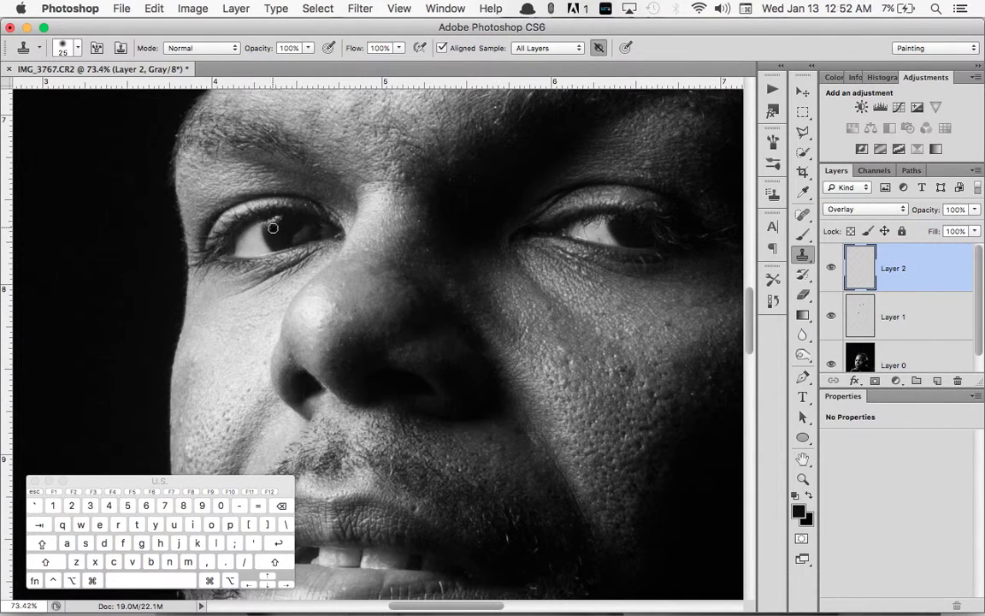
# Darken the pupils and irises of both eyes with a 60 px black brush at 30% opacity, and switch the painting colour to white
pyautogui.press('b')
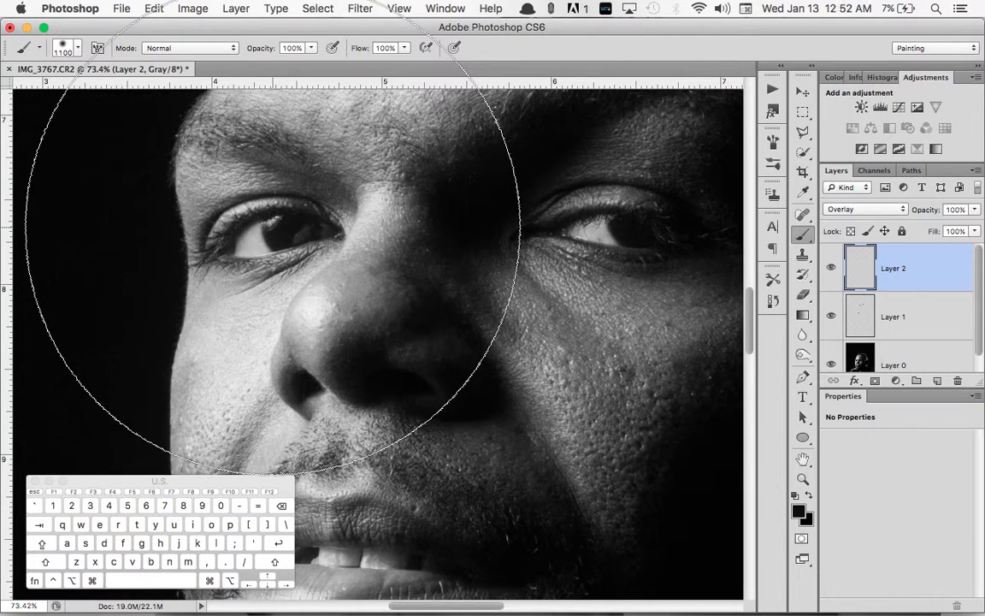
pyautogui.press('[')
pyautogui.press('[')
pyautogui.press('[')
pyautogui.press('[')
pyautogui.press('[')
pyautogui.press('[')
pyautogui.press('[')
pyautogui.press('[')
pyautogui.press('[')
pyautogui.press('[')
pyautogui.press('[')
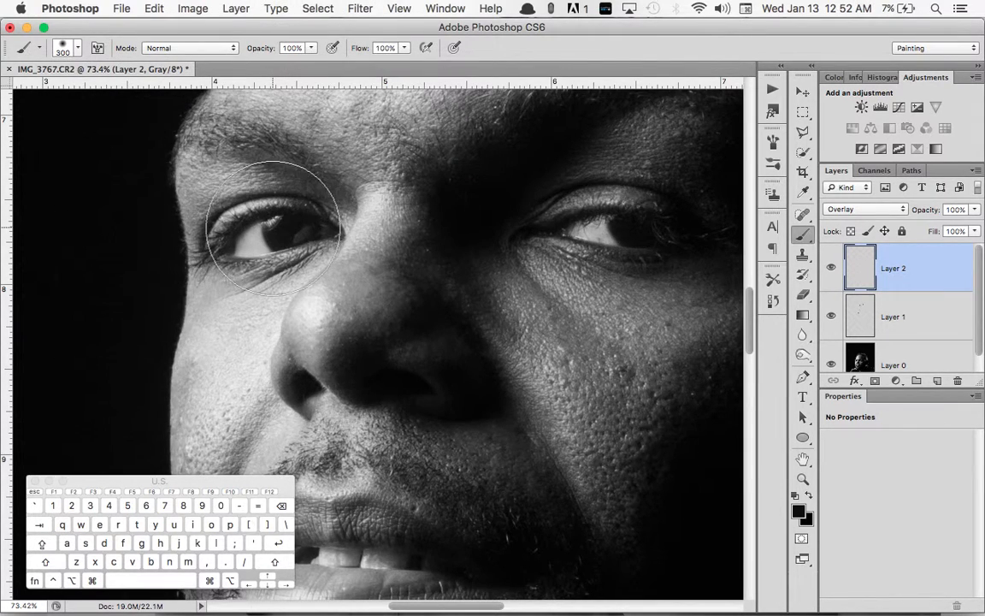
pyautogui.press('[')
pyautogui.press('[')
pyautogui.press('[')
pyautogui.press('[')
pyautogui.press('[')
pyautogui.press('[')
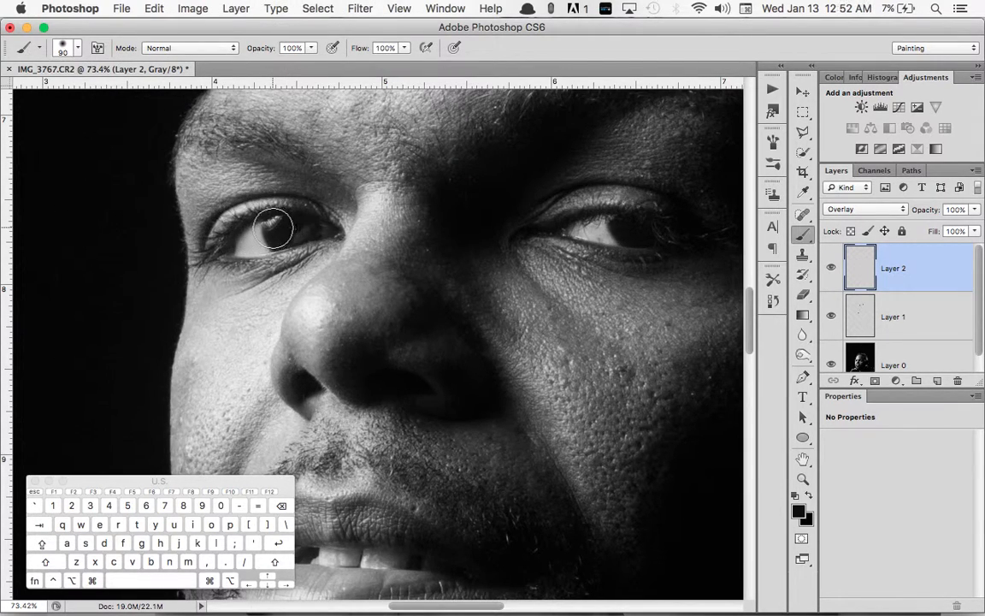
pyautogui.press('[')
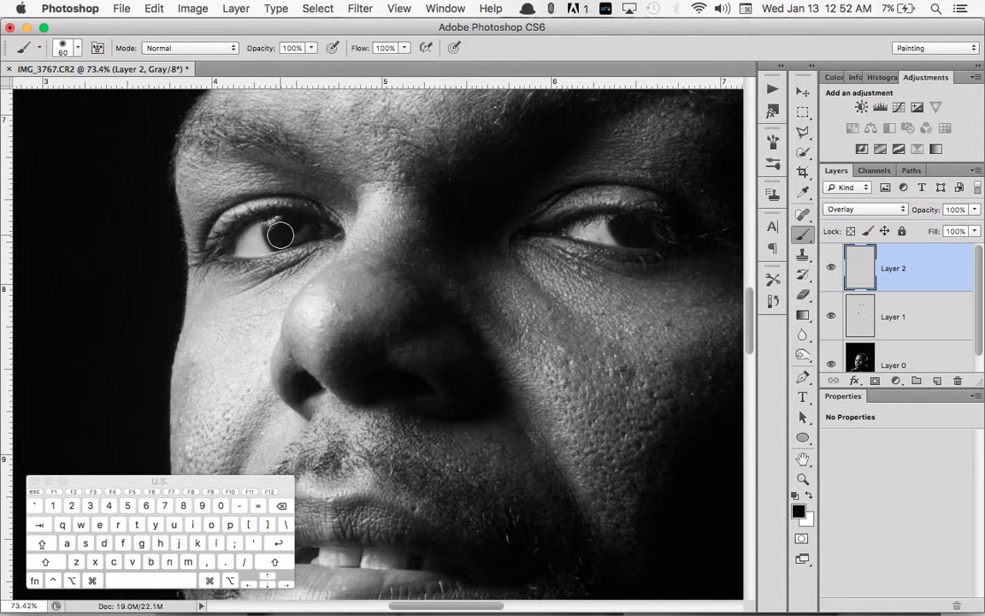
pyautogui.press('3')
pyautogui.moveTo(275, 241)
pyautogui.mouseDown()
pyautogui.moveTo(274, 228)
pyautogui.moveTo(300, 217)
pyautogui.mouseUp()
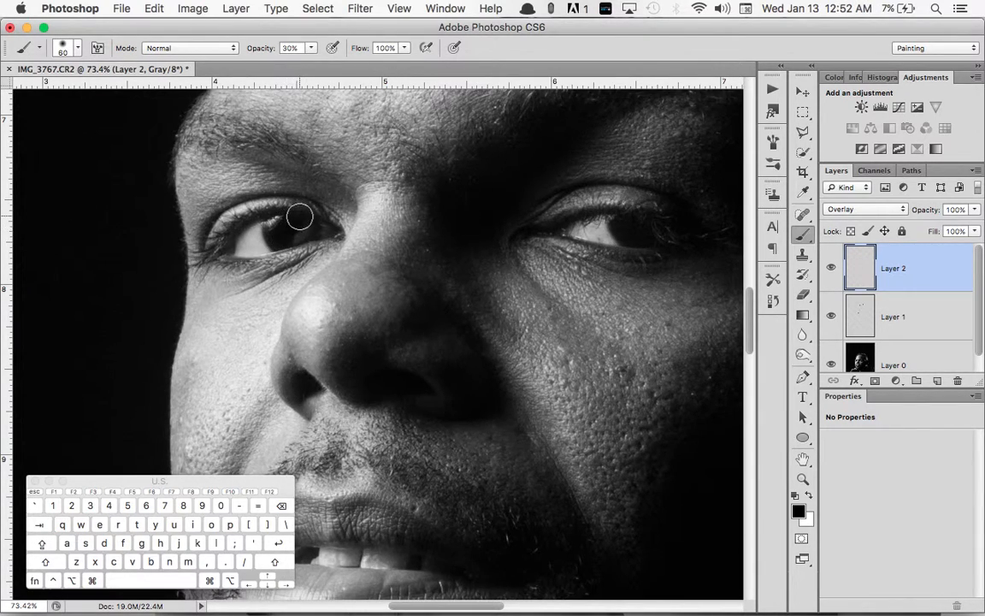
pyautogui.click(630, 232)
pyautogui.press('x')
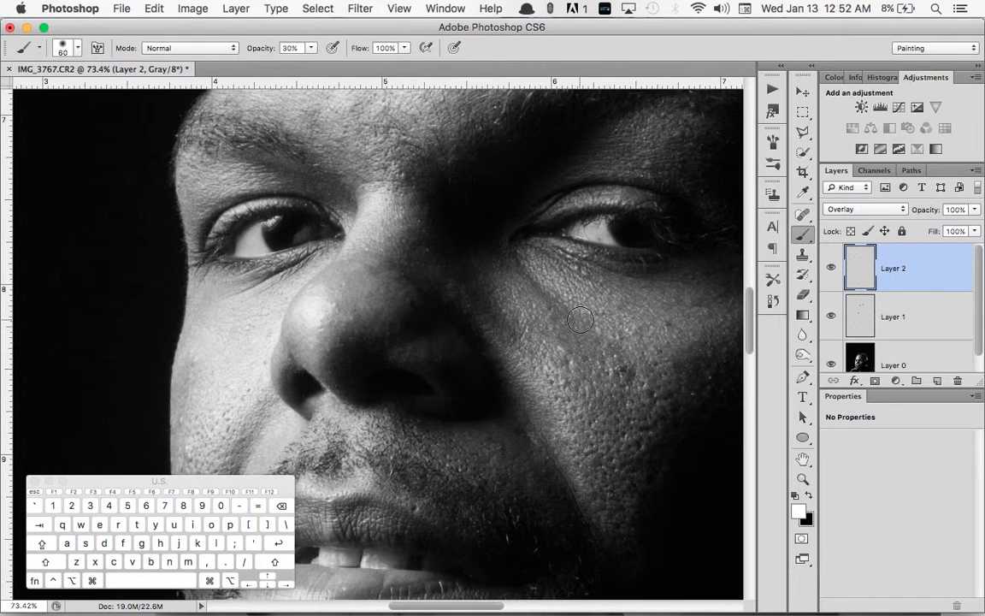
# Compare the eyes with the Overlay layer hidden and shown
pyautogui.scroll(-2, 580, 319)
pyautogui.hscroll(1, 579, 319)
pyautogui.scroll(4, 580, 319)
pyautogui.hscroll(2, 580, 319)
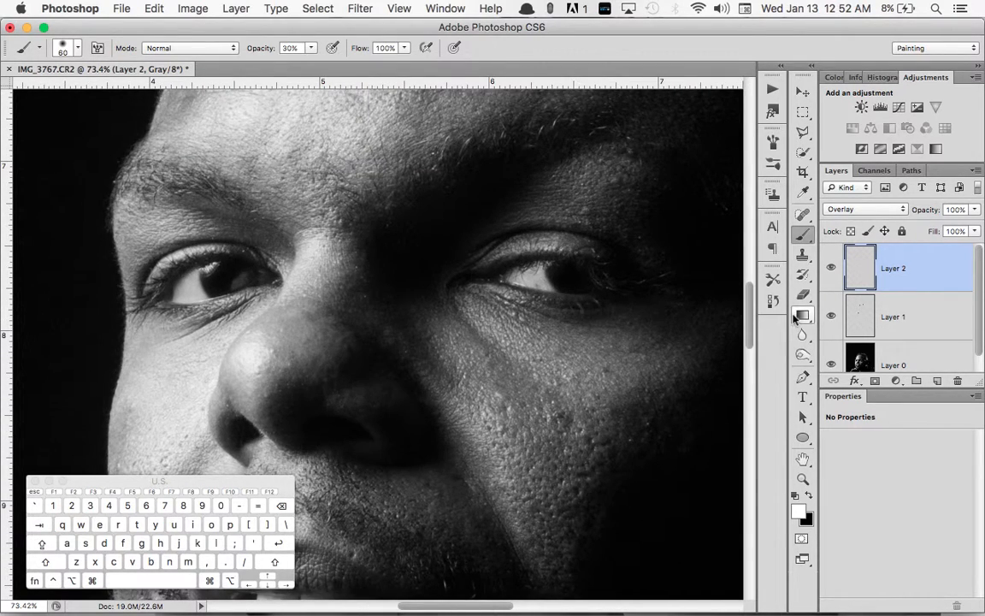
pyautogui.click(832, 270)
pyautogui.click(831, 269)
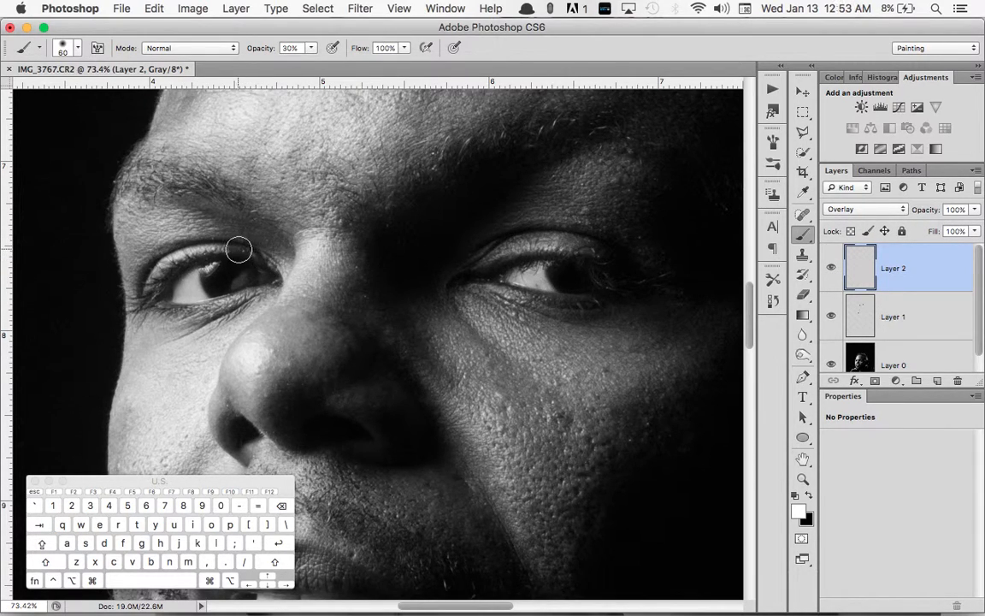
# Add a layer mask to Layer 2 and mask out the excess paint around both eyes in black at 100% opacity
pyautogui.click(875, 381)
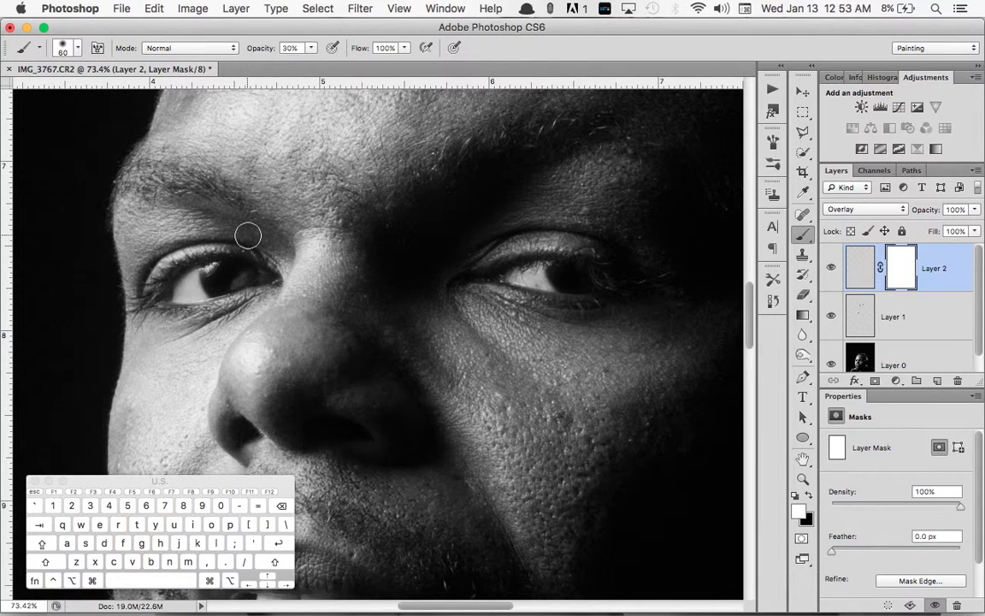
pyautogui.press('x')
pyautogui.press('0')
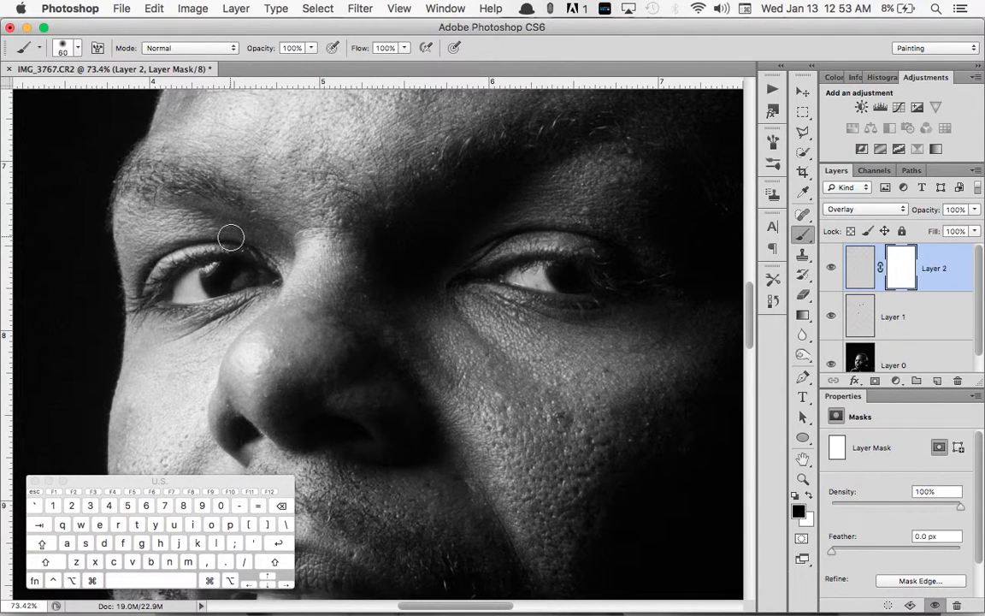
pyautogui.moveTo(231, 236)
pyautogui.mouseDown()
pyautogui.moveTo(268, 255)
pyautogui.moveTo(255, 239)
pyautogui.moveTo(228, 231)
pyautogui.moveTo(272, 255)
pyautogui.mouseUp()
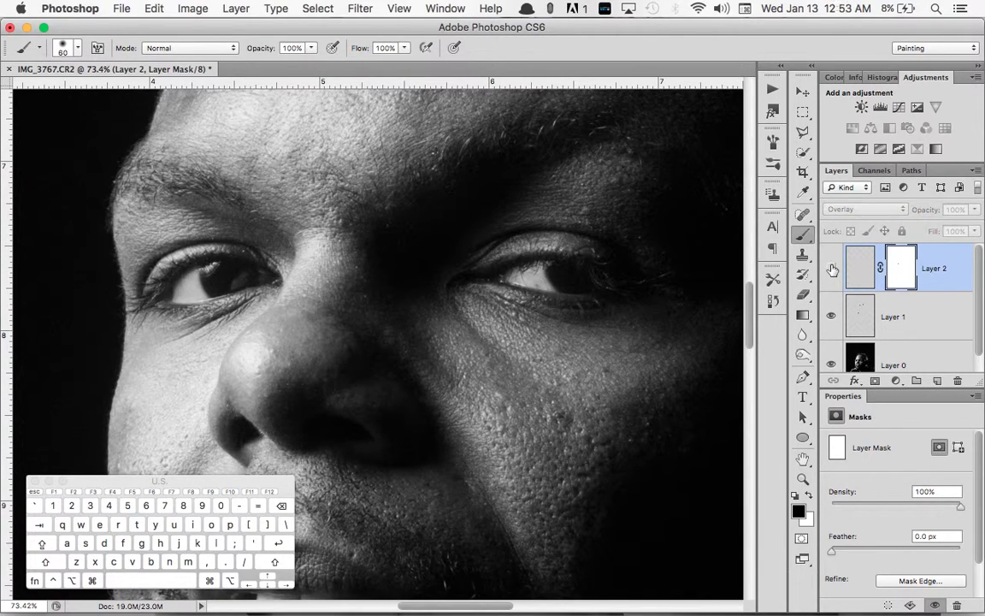
pyautogui.click(831, 268)
pyautogui.click(831, 270)
pyautogui.click(831, 271)
pyautogui.moveTo(545, 302); pyautogui.dragTo(570, 310)
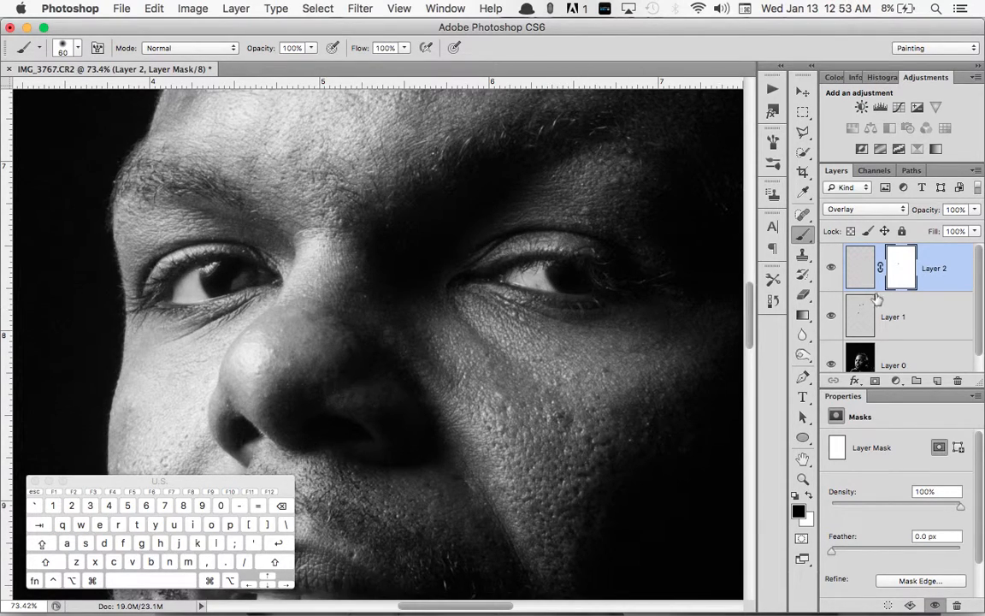
# Check the masked eye retouching by toggling Layer 2's visibility, and inspect the mouth and beard area
pyautogui.click(832, 271)
pyautogui.click(833, 270)
pyautogui.click(832, 271)
pyautogui.click(832, 271)
pyautogui.click(832, 270)
pyautogui.click(832, 270)
pyautogui.click(832, 271)
pyautogui.click(832, 271)
pyautogui.hscroll(-5, 440, 235)
pyautogui.scroll(-4, 440, 235)
pyautogui.hscroll(5, 439, 235)
pyautogui.scroll(-8, 440, 236)
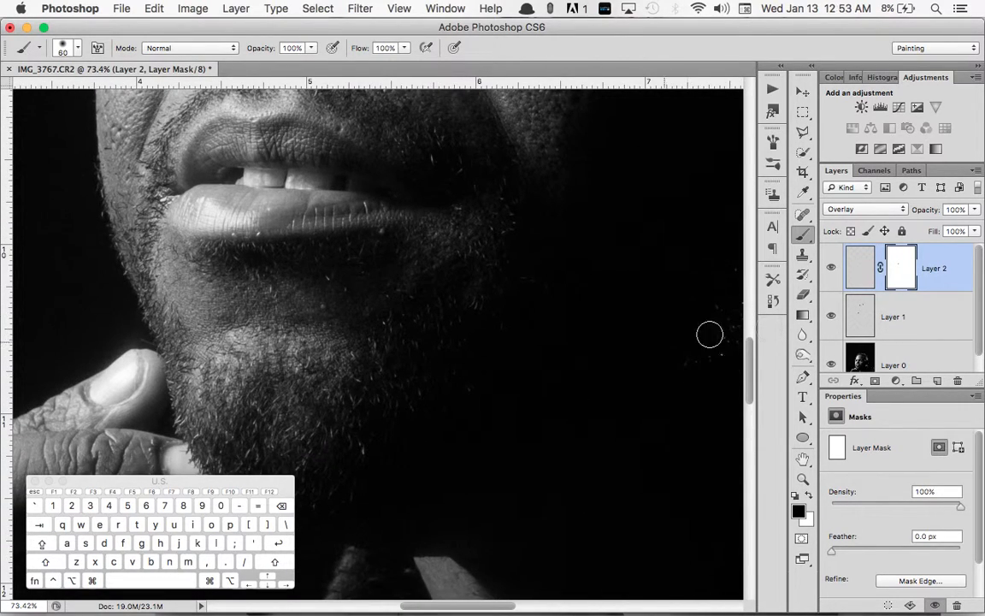
# Heal a blemish in the beard below the lower lip on Layer 1 with the 40 px content-aware Spot Healing Brush
pyautogui.click(858, 318)
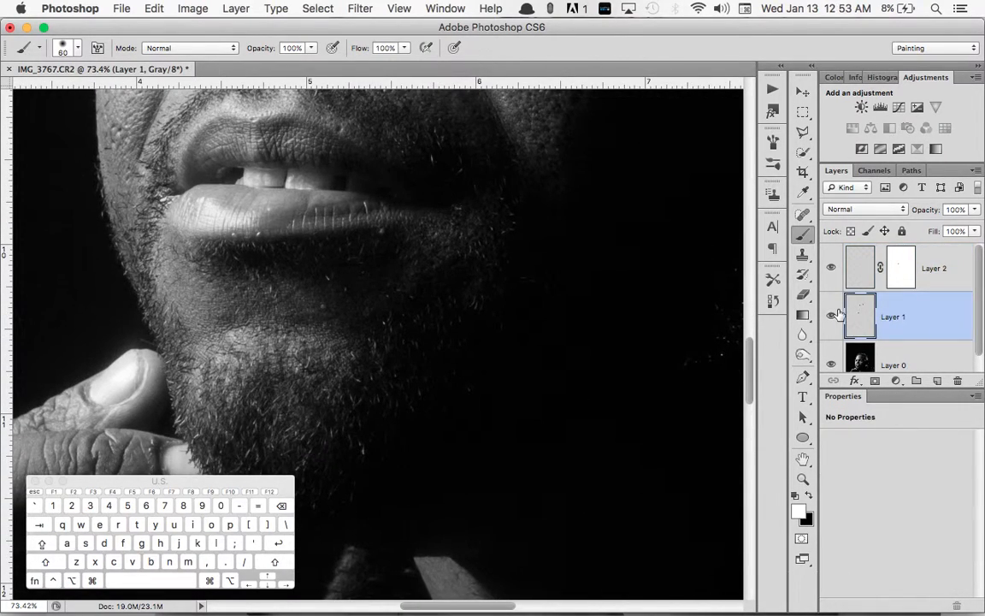
pyautogui.press('j')
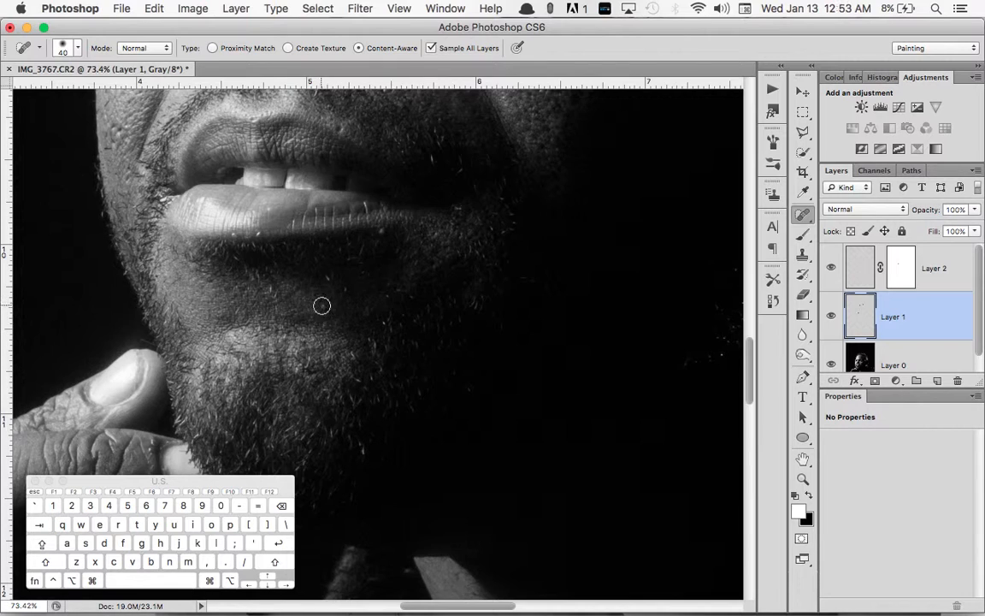
pyautogui.click(328, 331)
# Inspect the hands, ring, sweater, neck, ear and hairline at close zoom for remaining blemishes and specks
pyautogui.scroll(-10, 173, 263)
pyautogui.hscroll(-10, 173, 262)
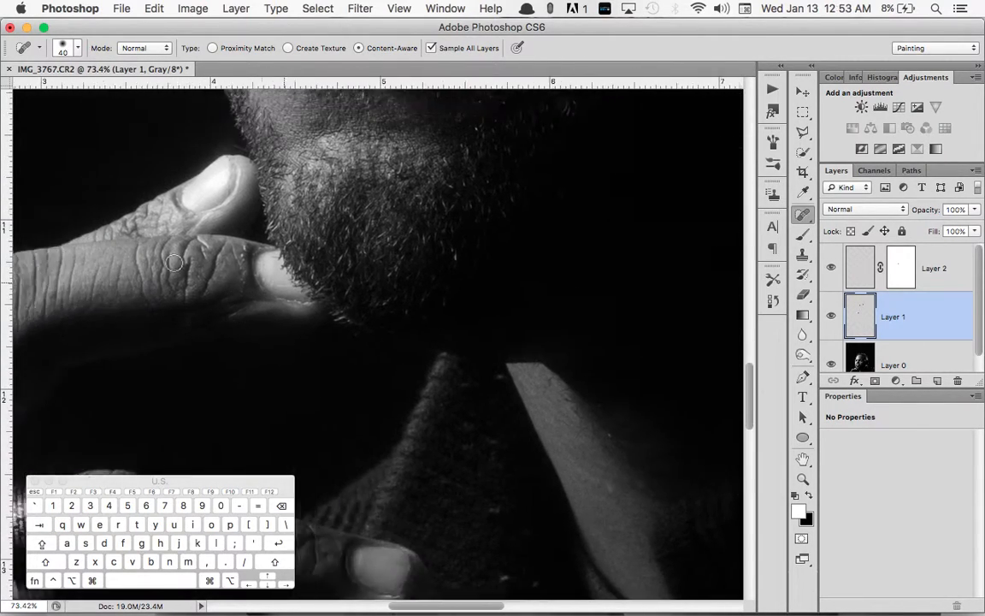
pyautogui.scroll(-10, 174, 263)
pyautogui.hscroll(-8, 174, 263)
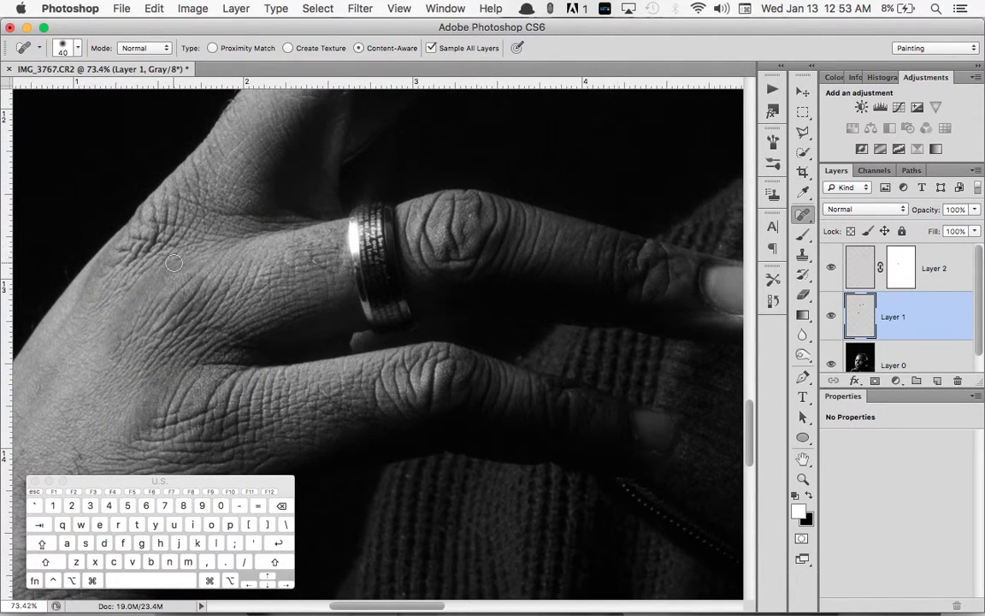
pyautogui.scroll(5, 174, 262)
pyautogui.hscroll(8, 173, 262)
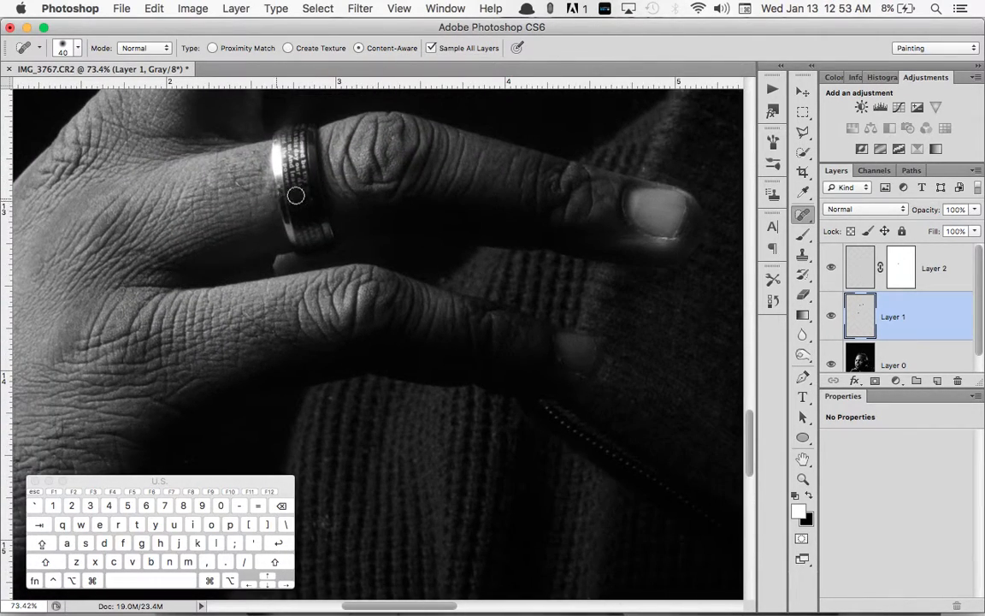
pyautogui.scroll(-7, 324, 220)
pyautogui.hscroll(-10, 323, 221)
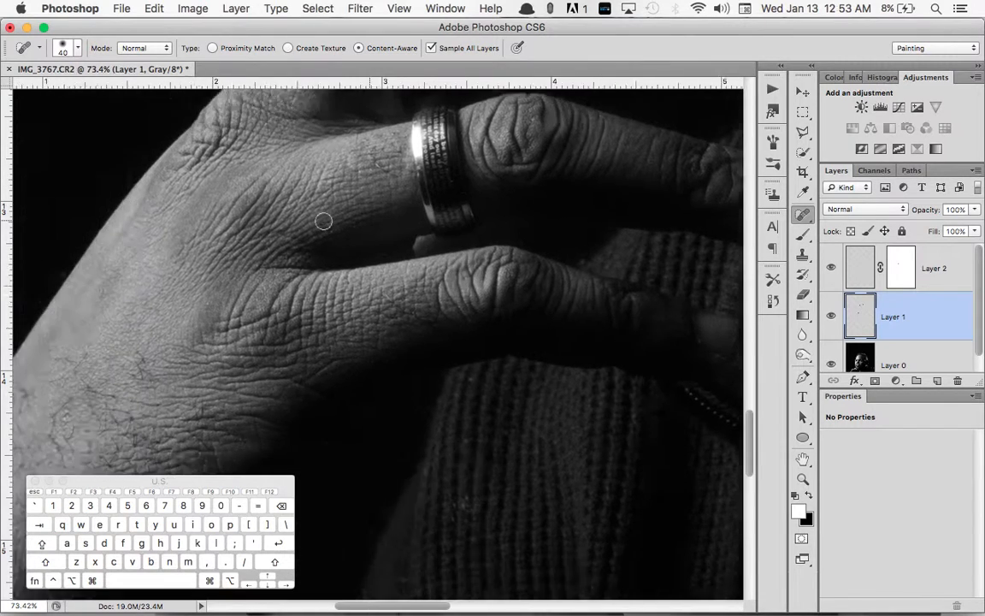
pyautogui.scroll(-5, 323, 221)
pyautogui.hscroll(10, 324, 221)
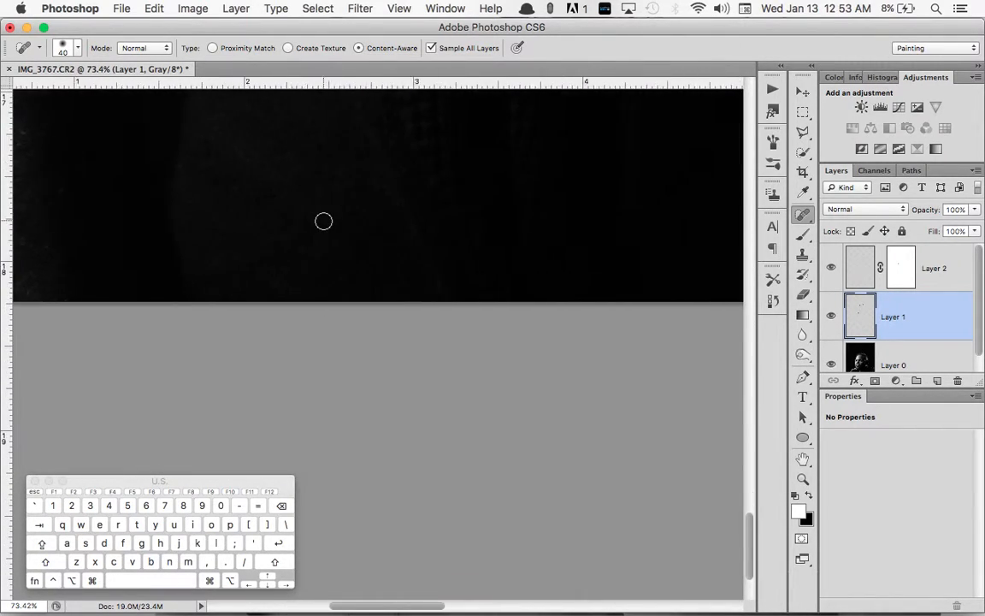
pyautogui.scroll(5, 323, 221)
pyautogui.scroll(10, 324, 221)
pyautogui.hscroll(3, 323, 221)
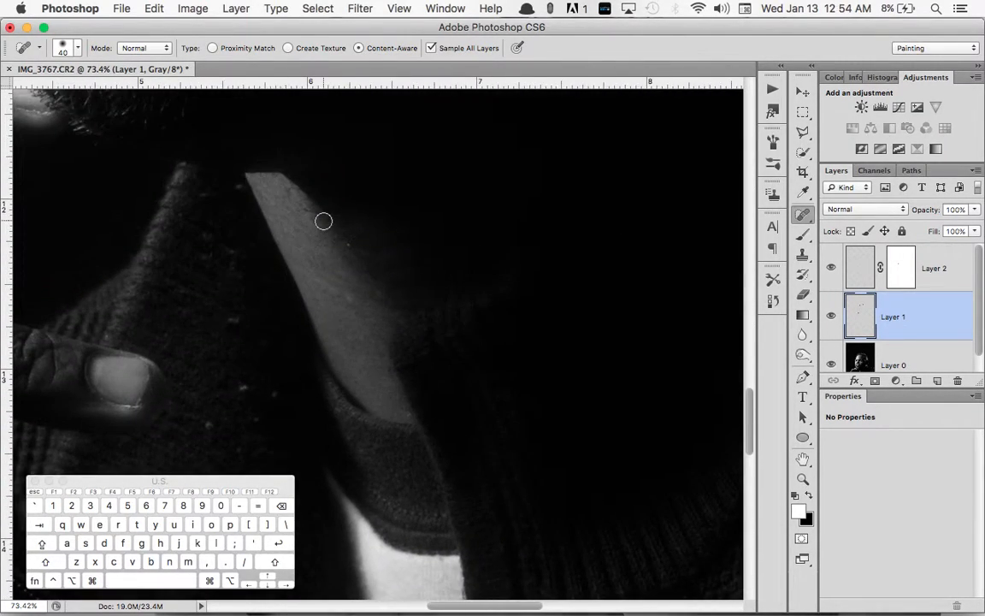
pyautogui.scroll(-12, 323, 221)
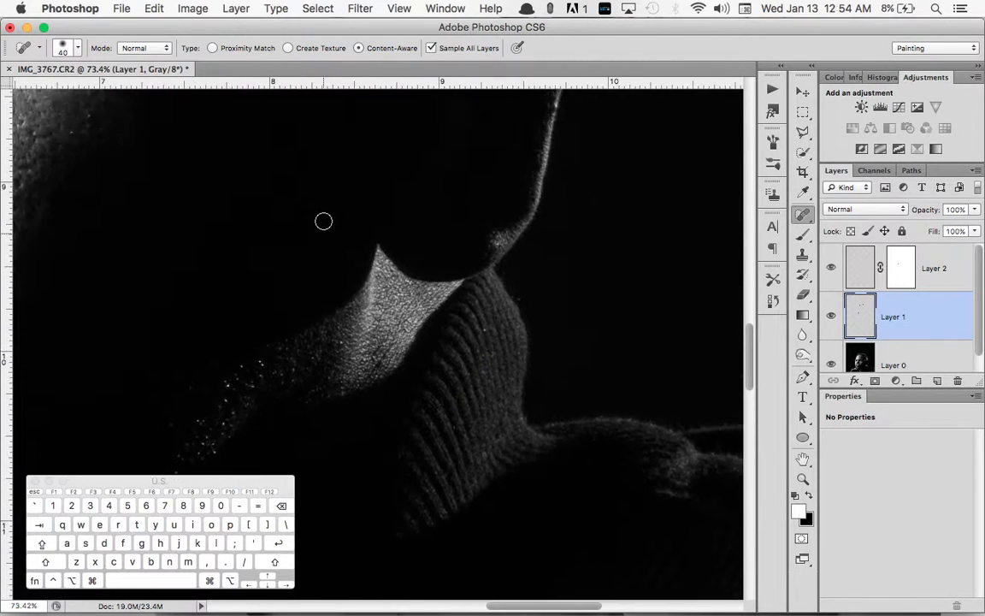
pyautogui.hscroll(6, 324, 220)
pyautogui.scroll(10, 324, 221)
pyautogui.hscroll(-6, 323, 221)
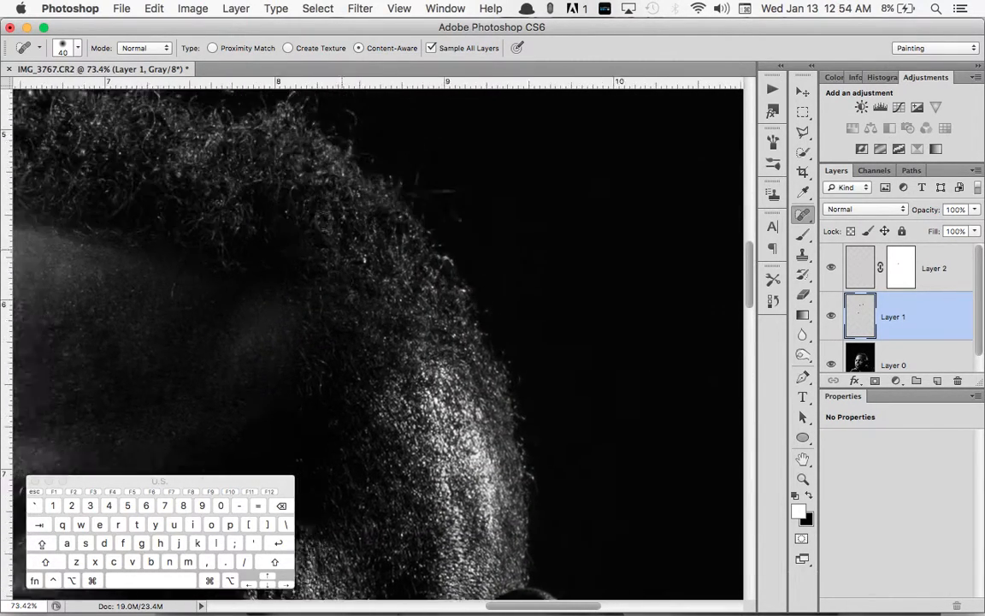
pyautogui.scroll(-5, 323, 221)
pyautogui.hscroll(-8, 323, 221)
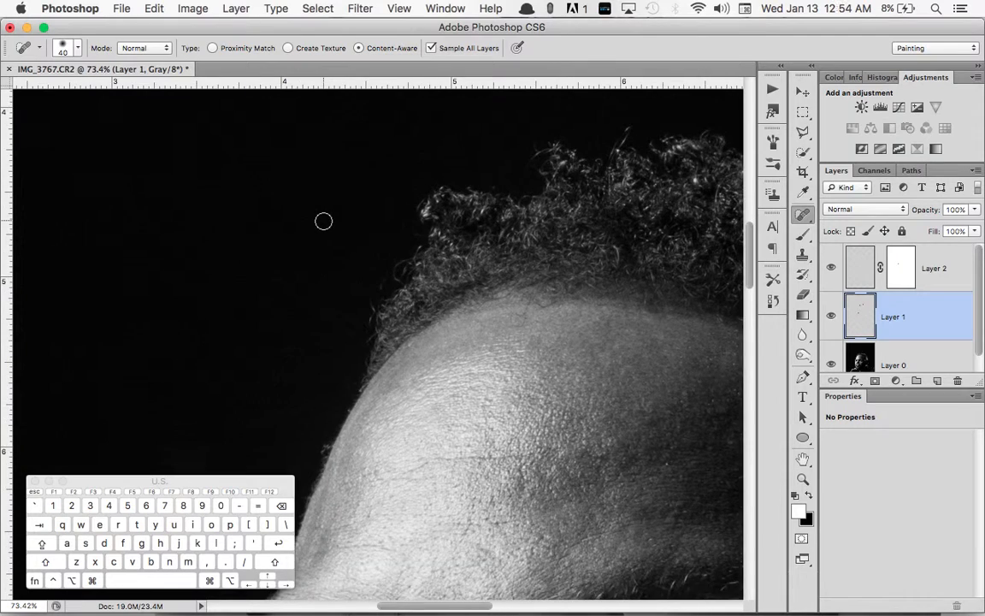
# Heal the small blemishes on the brightly lit middle of the forehead with the 40 px Spot Healing Brush
pyautogui.click(521, 455)
pyautogui.click(515, 446)
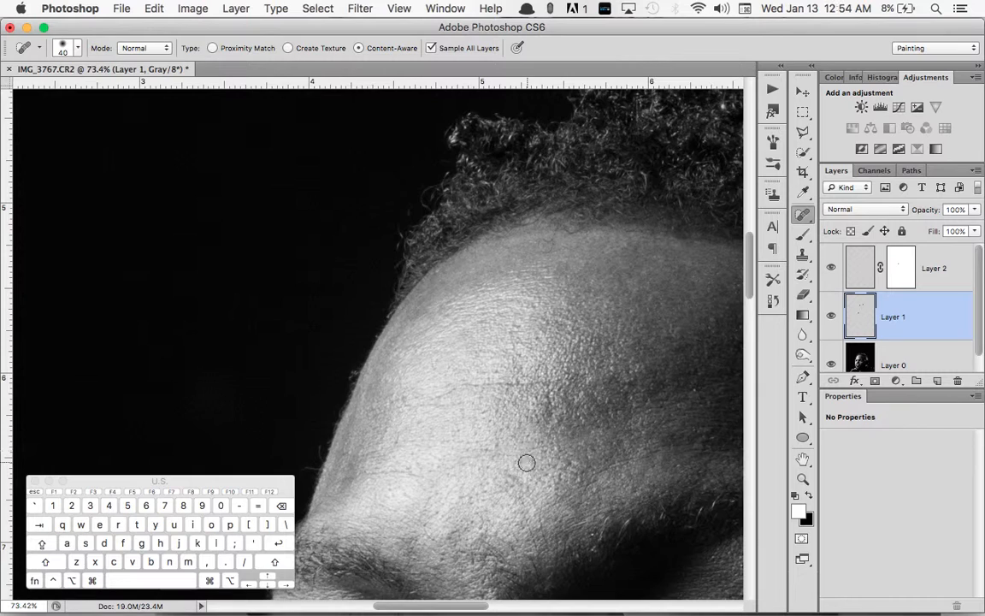
pyautogui.scroll(-5, 521, 454)
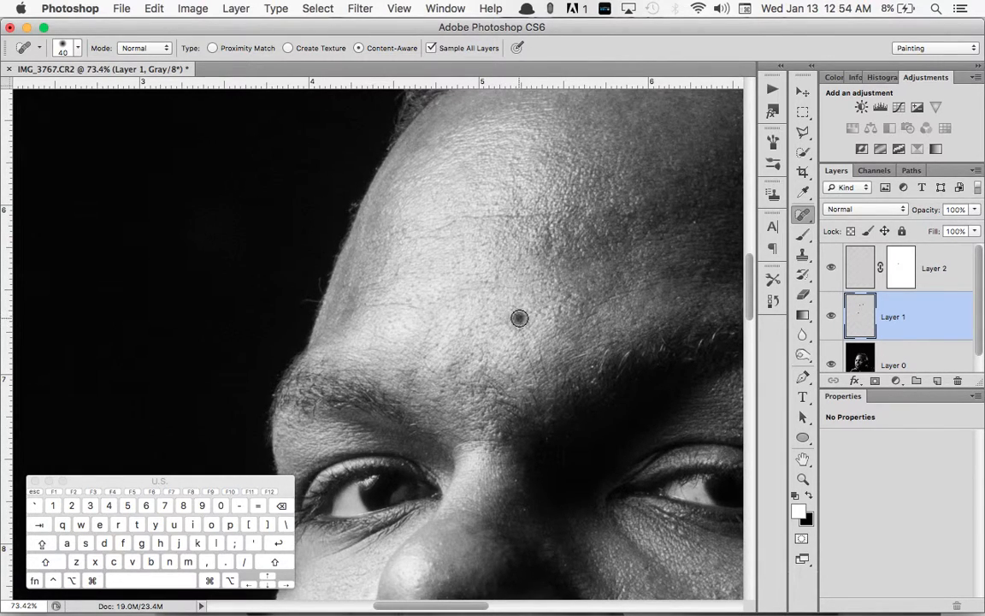
pyautogui.scroll(5, 513, 256)
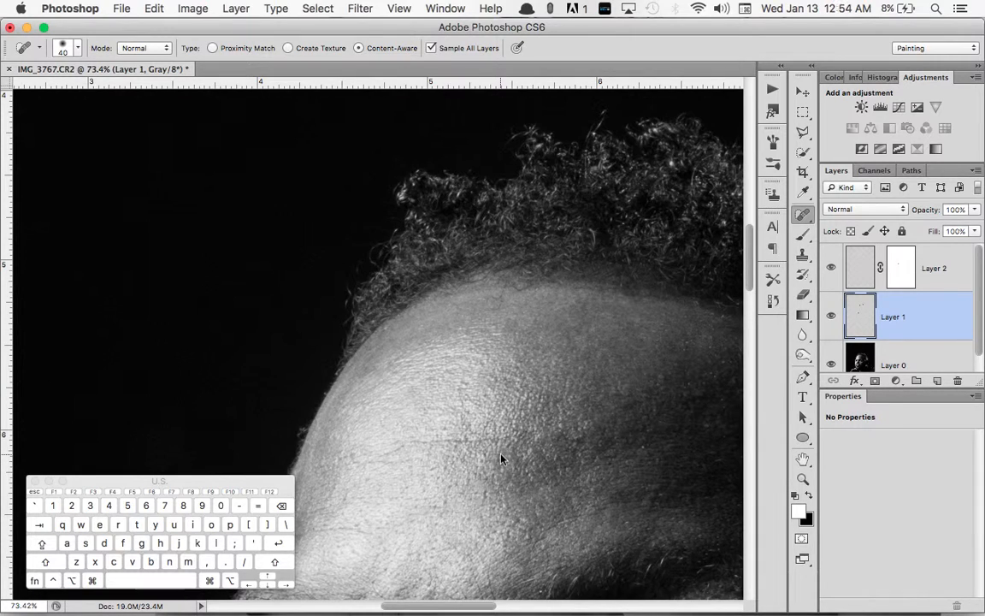
pyautogui.press('capslock')
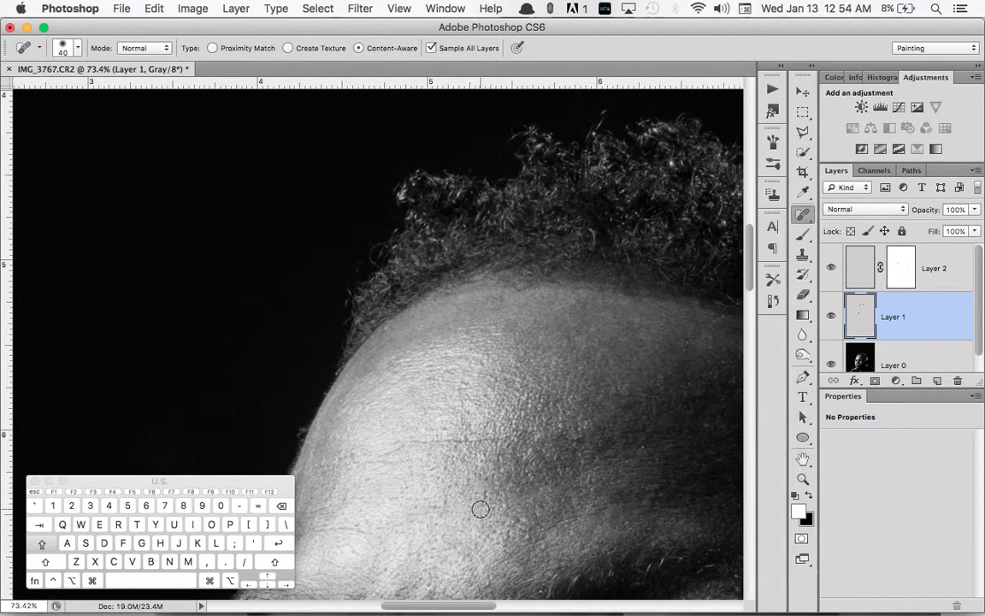
pyautogui.press('shift')
pyautogui.press('capslock')
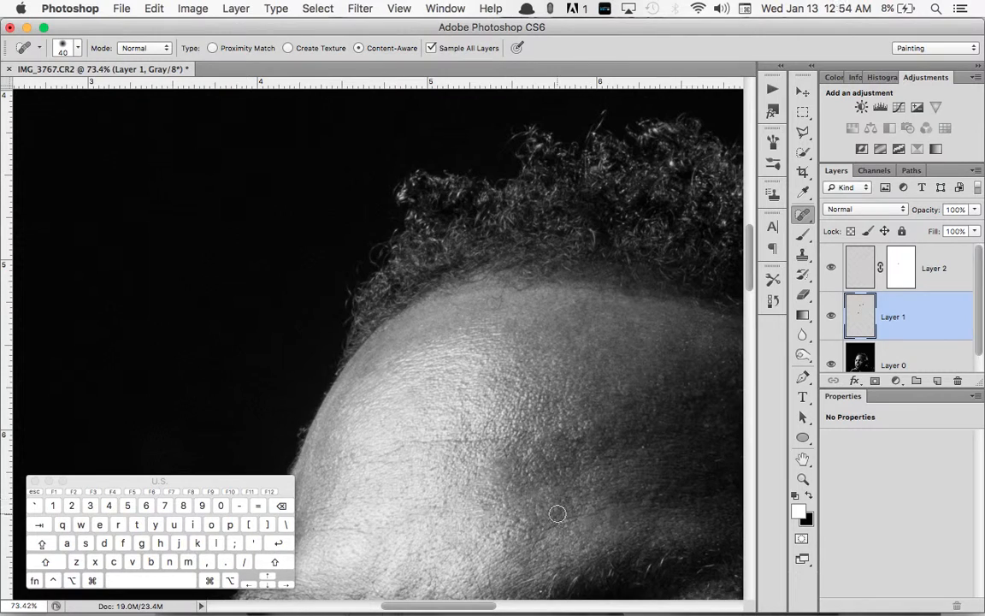
# Examine the shaded forehead, both eyes, the cheek and the hair beside the ear for leftover spots
pyautogui.scroll(-5, 620, 371)
pyautogui.hscroll(3, 620, 371)
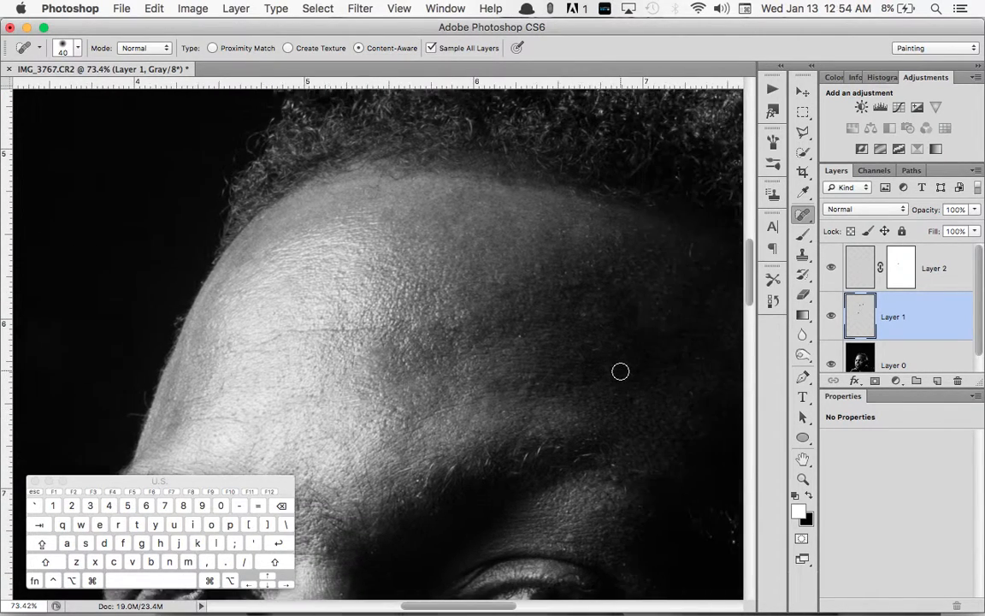
pyautogui.scroll(-5, 620, 371)
pyautogui.hscroll(2, 620, 372)
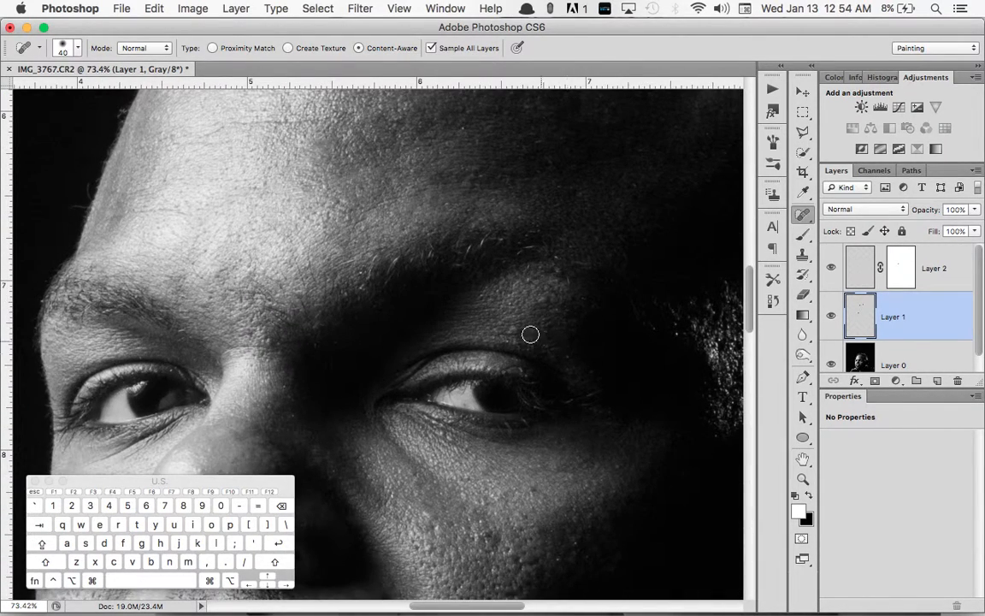
pyautogui.scroll(-5, 543, 301)
pyautogui.hscroll(1, 543, 301)
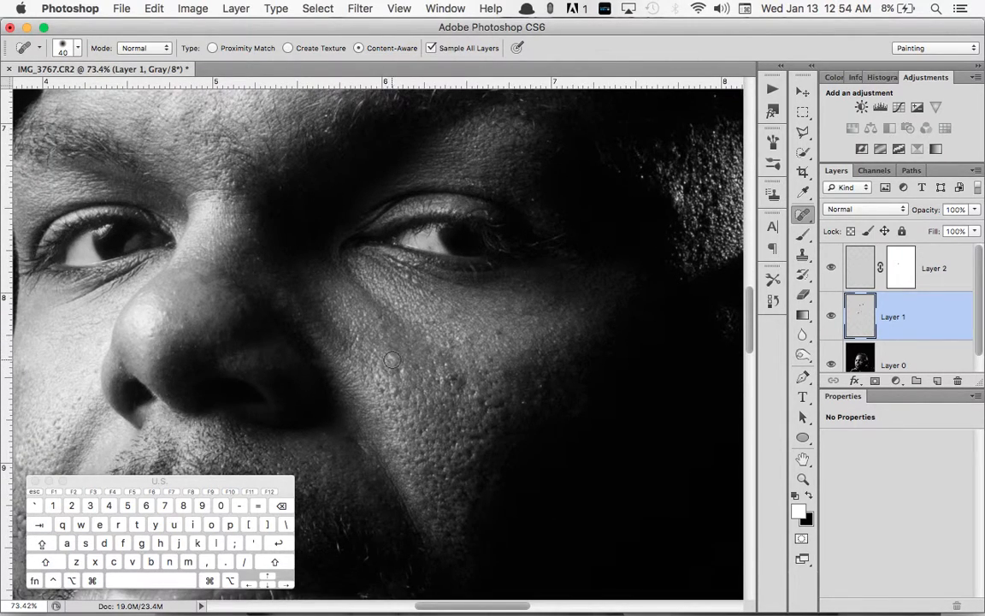
pyautogui.scroll(3, 675, 236)
pyautogui.hscroll(1, 675, 237)
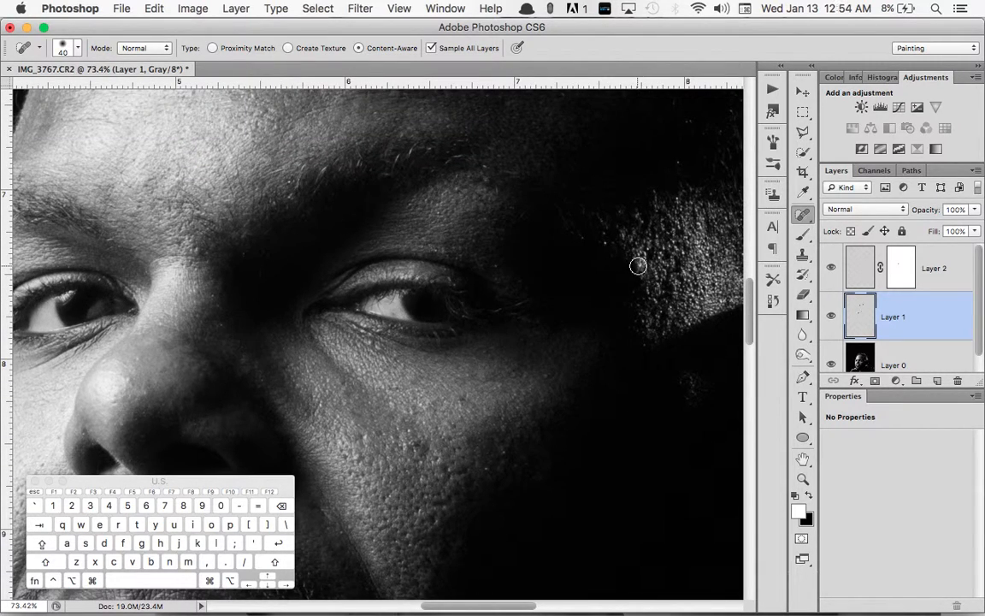
pyautogui.hscroll(-6, 718, 301)
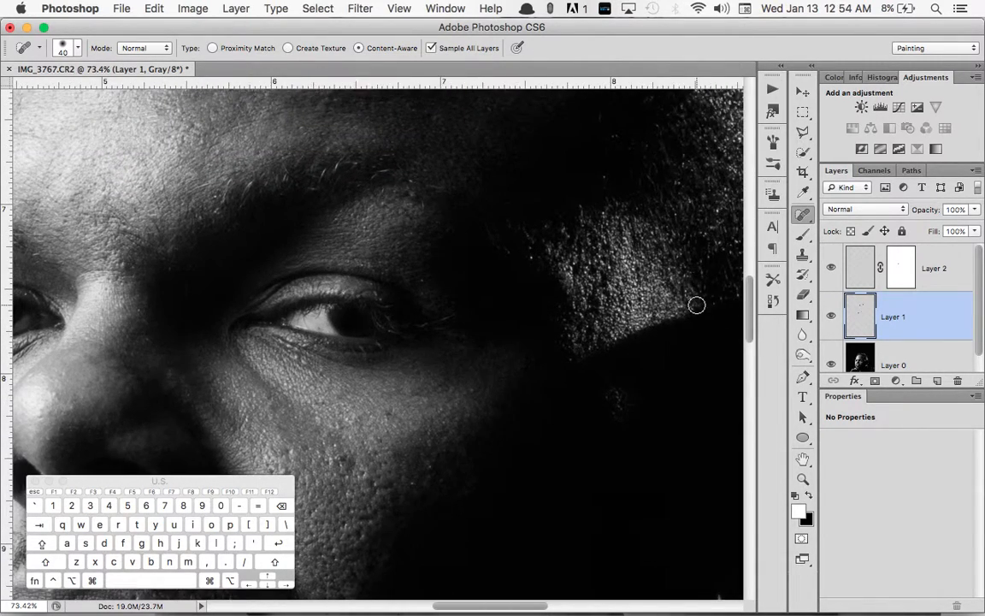
pyautogui.scroll(-10, 695, 304)
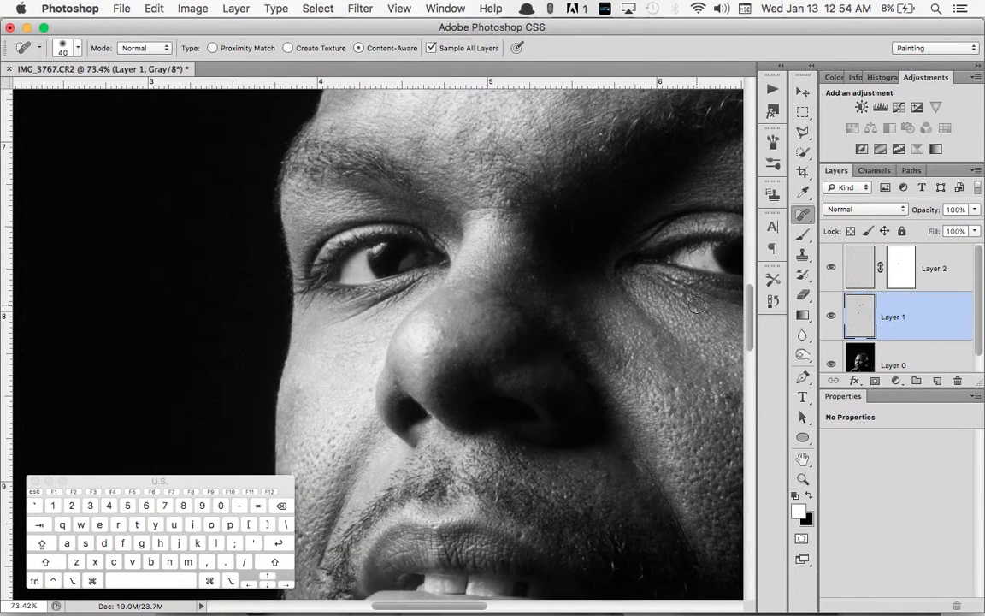
# Heal the lint specks on the dark fabric between the fingertips and the collar
pyautogui.scroll(-10, 627, 296)
pyautogui.hscroll(4, 627, 296)
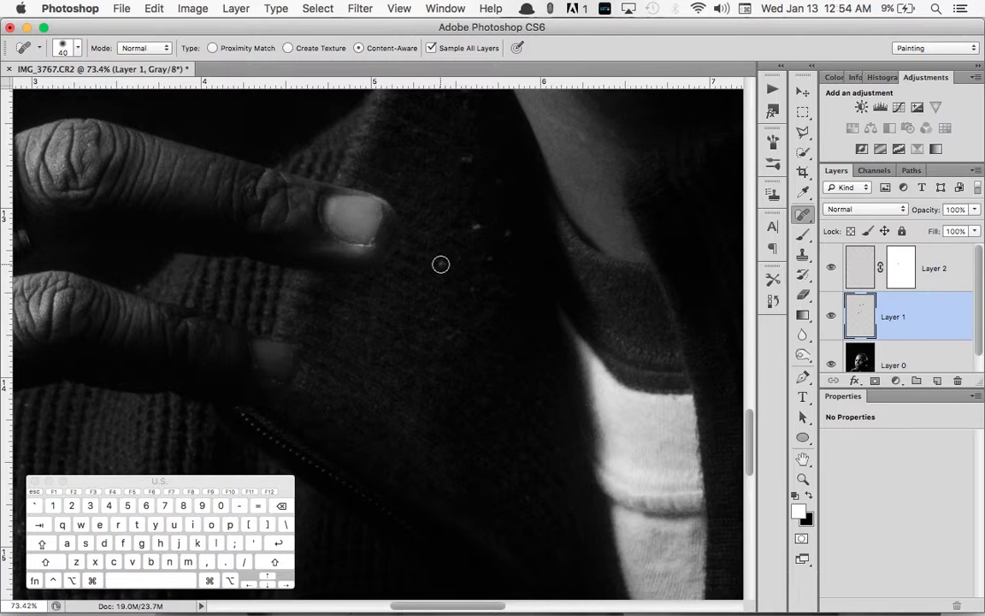
pyautogui.click(477, 226)
# Reverse the last healing edits and try spot healing the lint on the ribbed knit fabric below the hand
pyautogui.scroll(-5, 458, 292)
pyautogui.hscroll(-10, 458, 293)
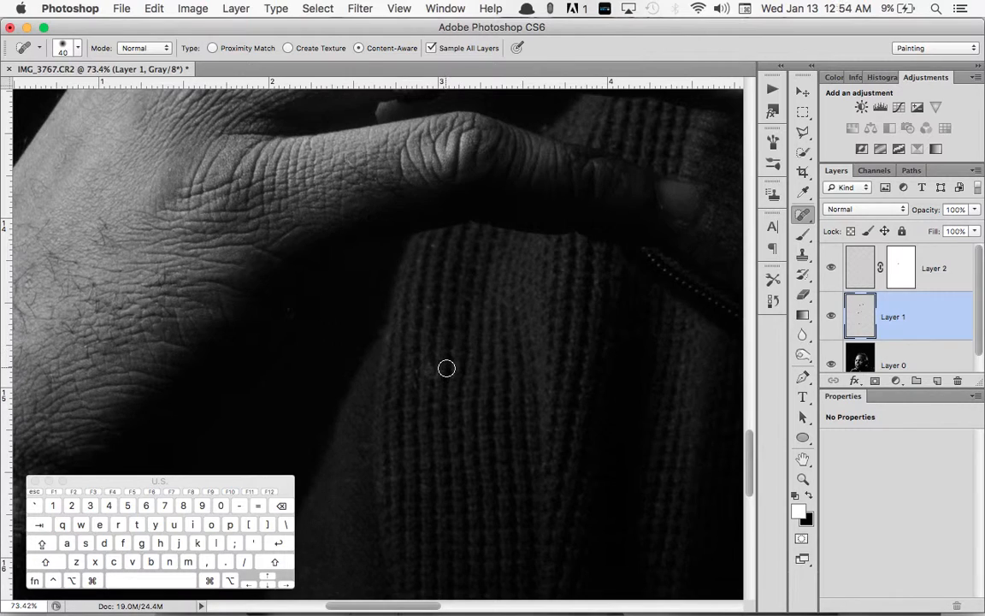
pyautogui.press('super+z')
pyautogui.press('super+z')
pyautogui.scroll(4, 473, 417)
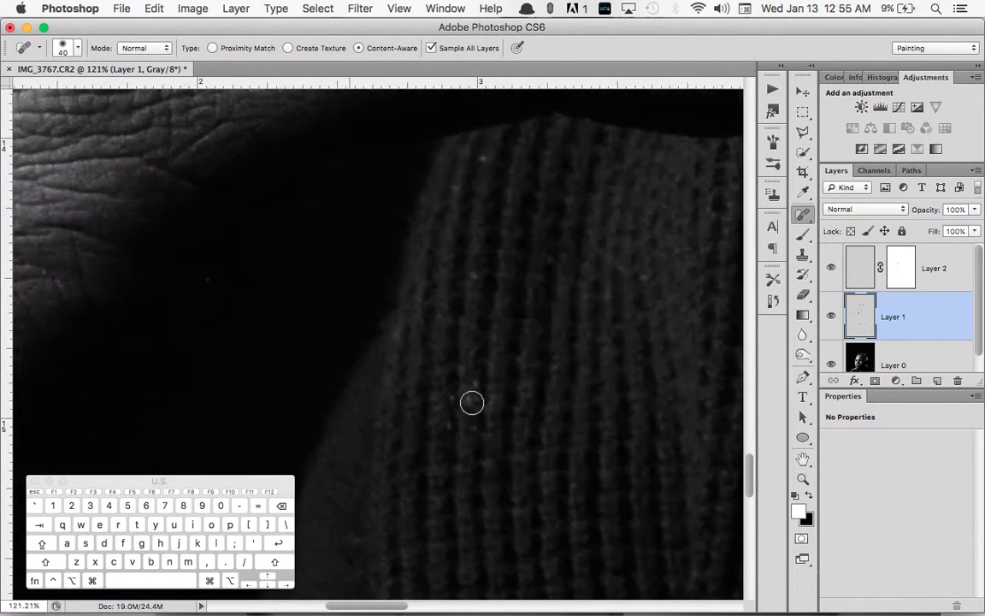
pyautogui.click(406, 388)
pyautogui.click(400, 400)
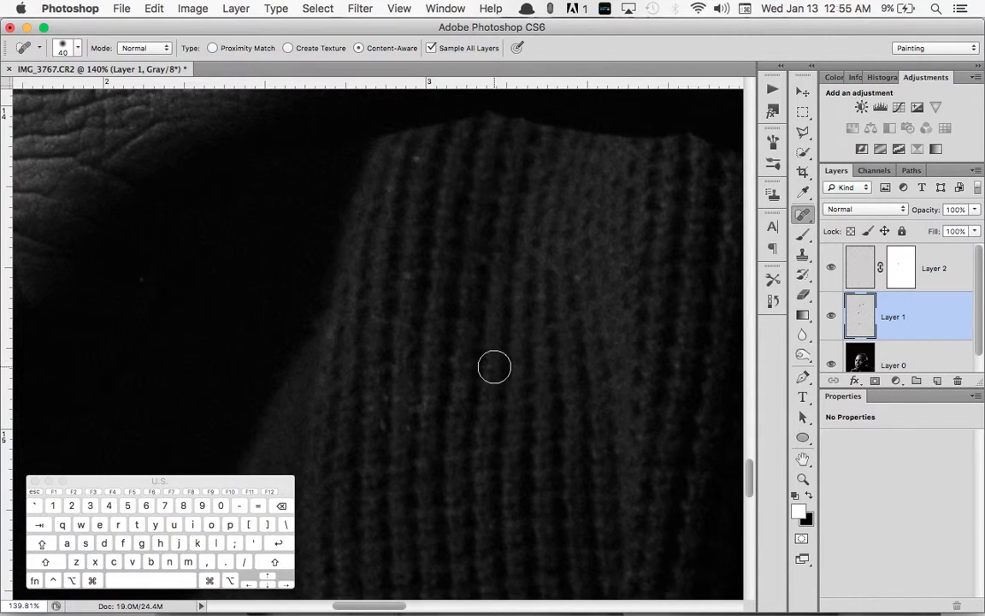
# Clone clean ribbed knit over the lint specks below the hand with a 25 px Clone Stamp sampling all layers
pyautogui.press('s')
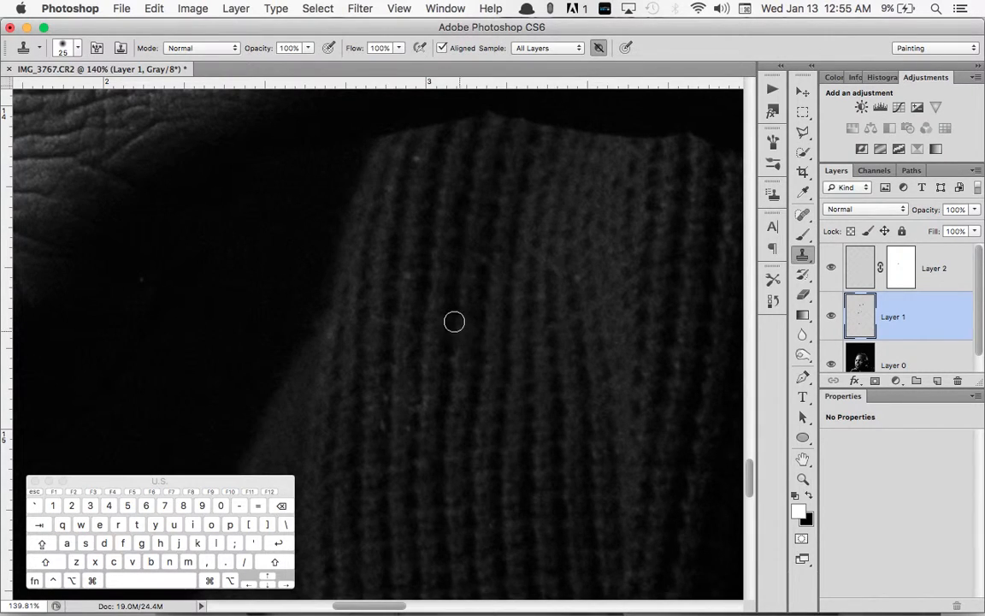
pyautogui.keyDown('alt'); pyautogui.click(414, 236); pyautogui.keyUp('alt')
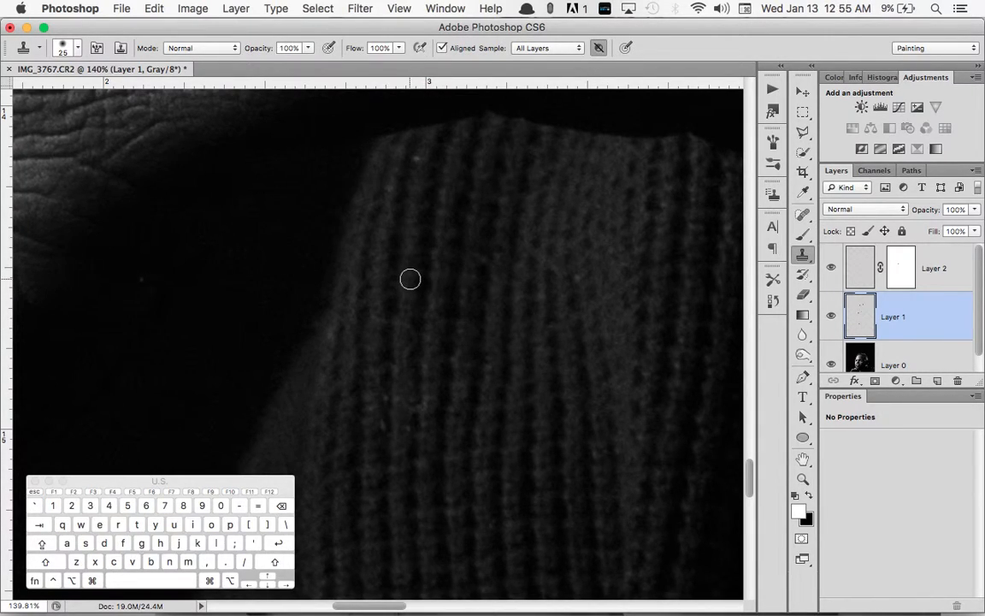
pyautogui.click(438, 284)
pyautogui.click(409, 281)
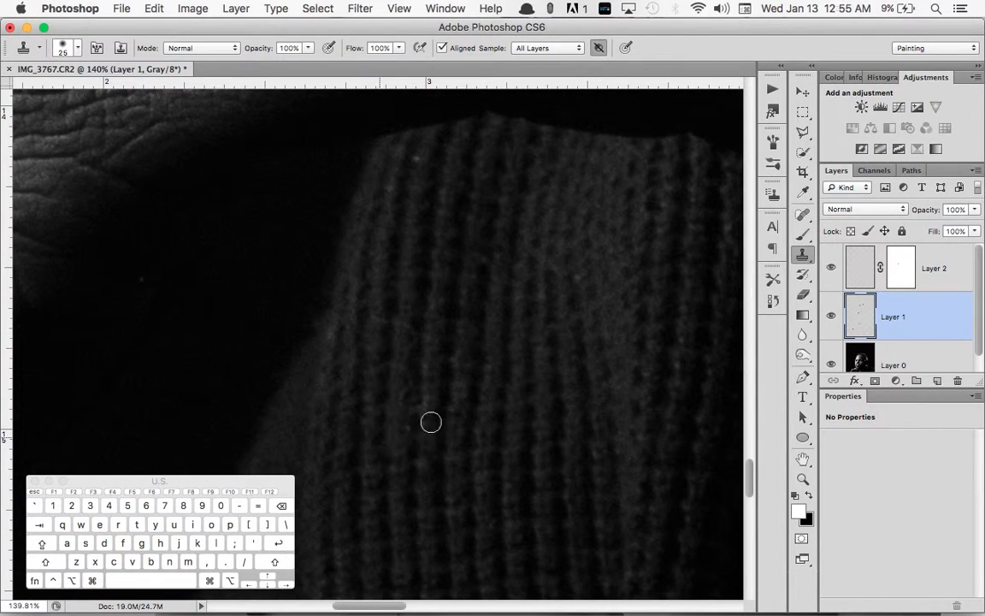
pyautogui.hscroll(3, 493, 419)
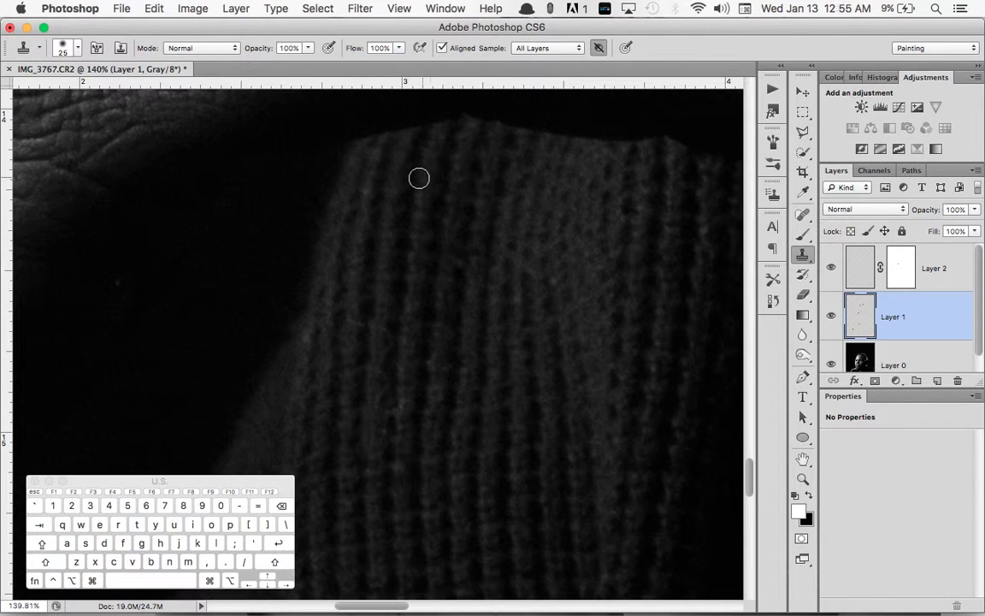
pyautogui.hscroll(5, 481, 239)
# Clone clean ribbed knit over the bright lint speck on the sleeve near the image's edge with a 45 px Clone Stamp
pyautogui.press('super+0')
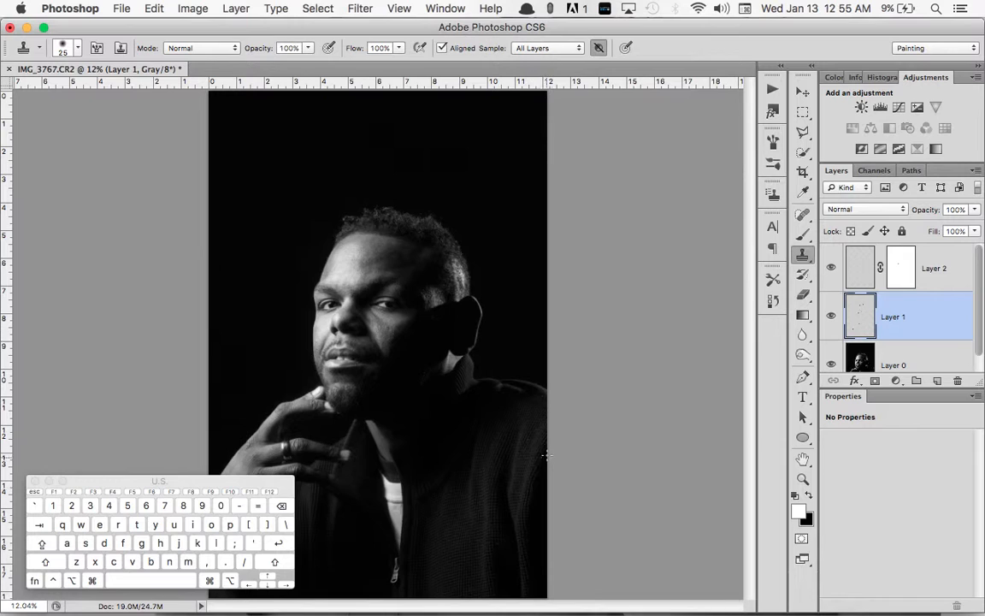
pyautogui.scroll(10, 538, 425)
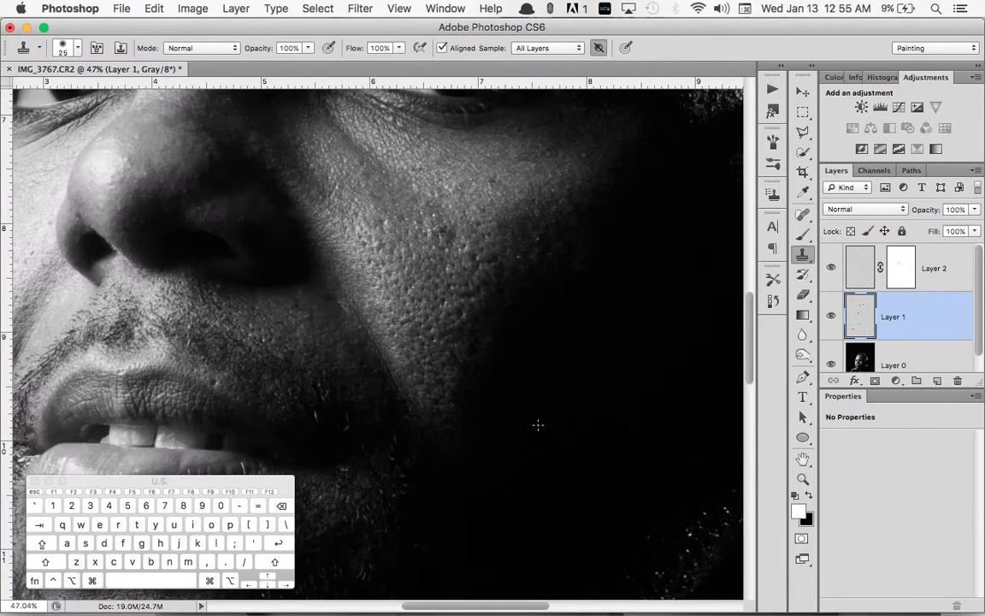
pyautogui.hscroll(10, 538, 425)
pyautogui.scroll(-8, 538, 425)
pyautogui.scroll(-5, 538, 426)
pyautogui.hscroll(3, 538, 425)
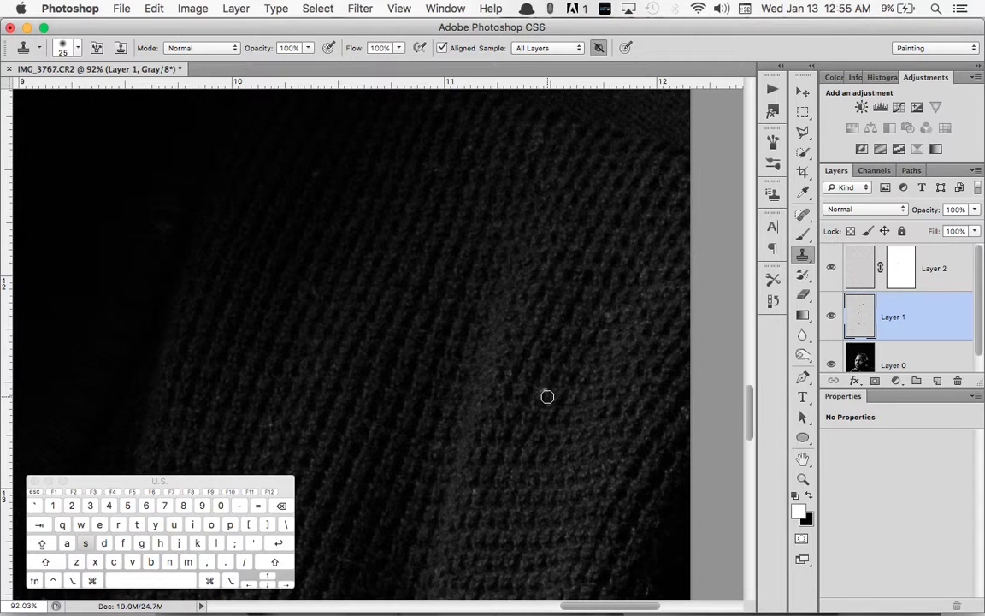
pyautogui.press('alt')
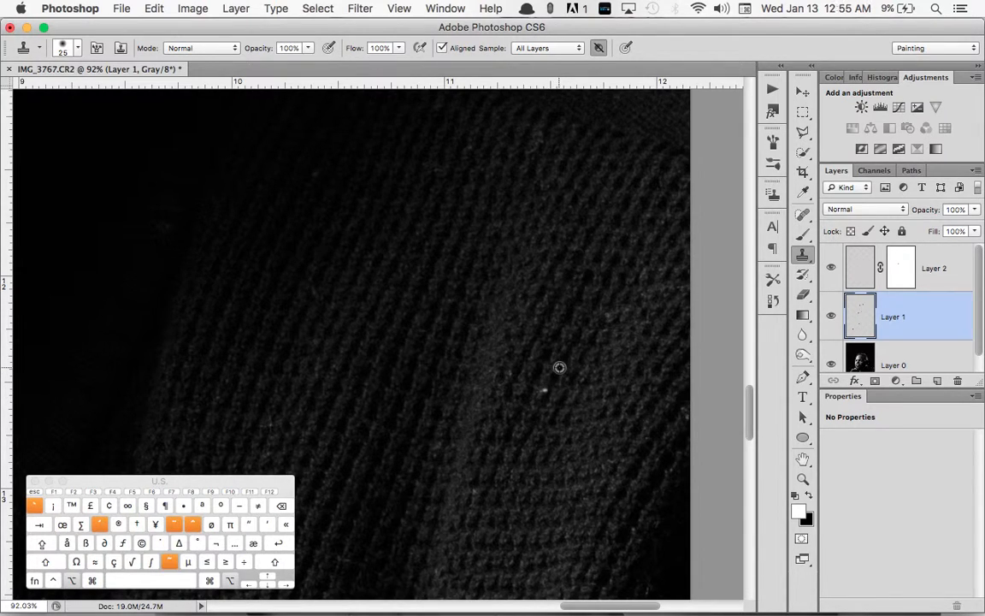
pyautogui.keyDown('alt'); pyautogui.click(559, 367); pyautogui.keyUp('alt')
pyautogui.press(']')
pyautogui.press(']')
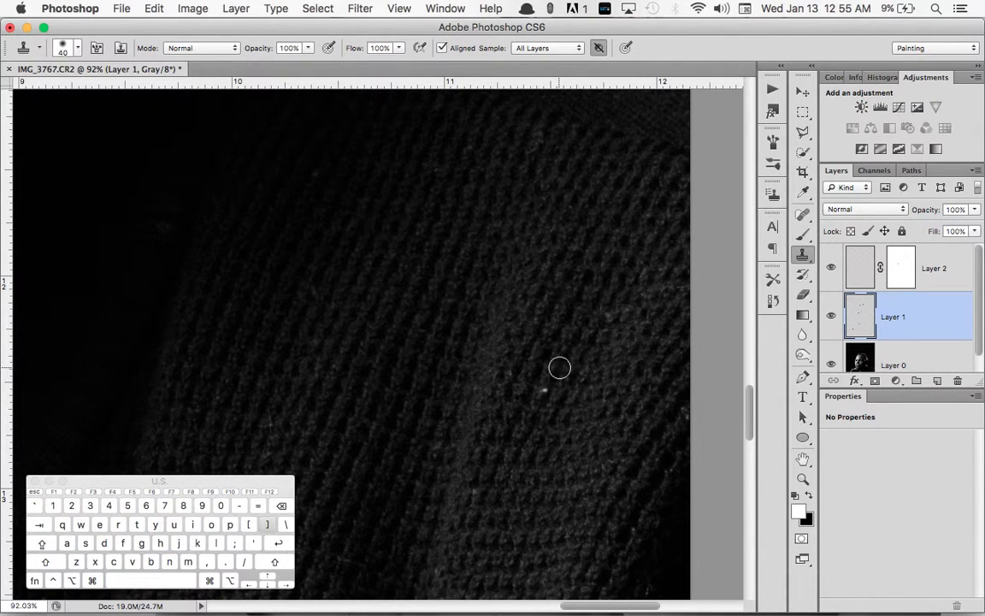
pyautogui.press('alt')
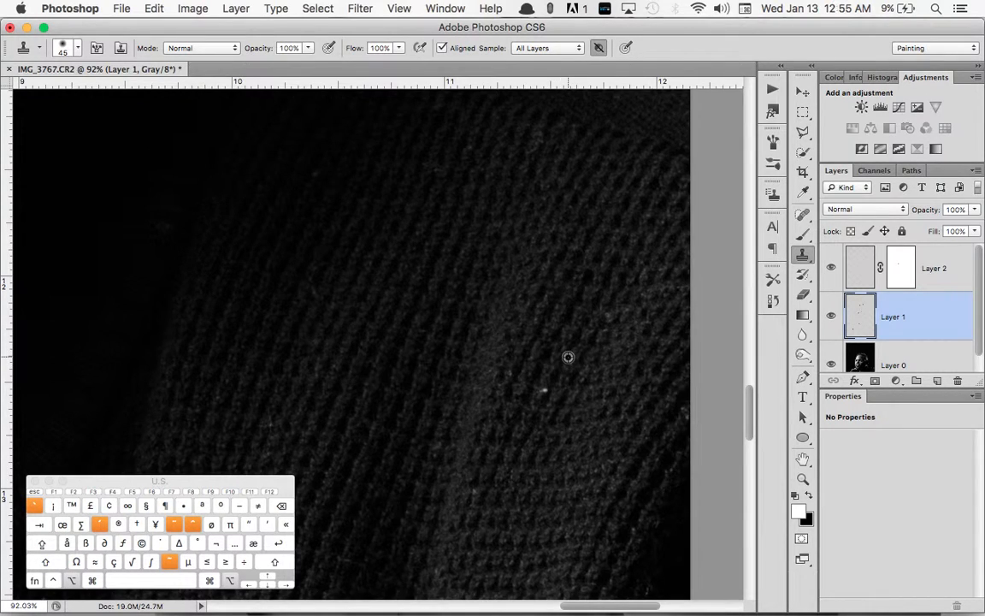
pyautogui.keyDown('alt'); pyautogui.click(568, 358); pyautogui.keyUp('alt')
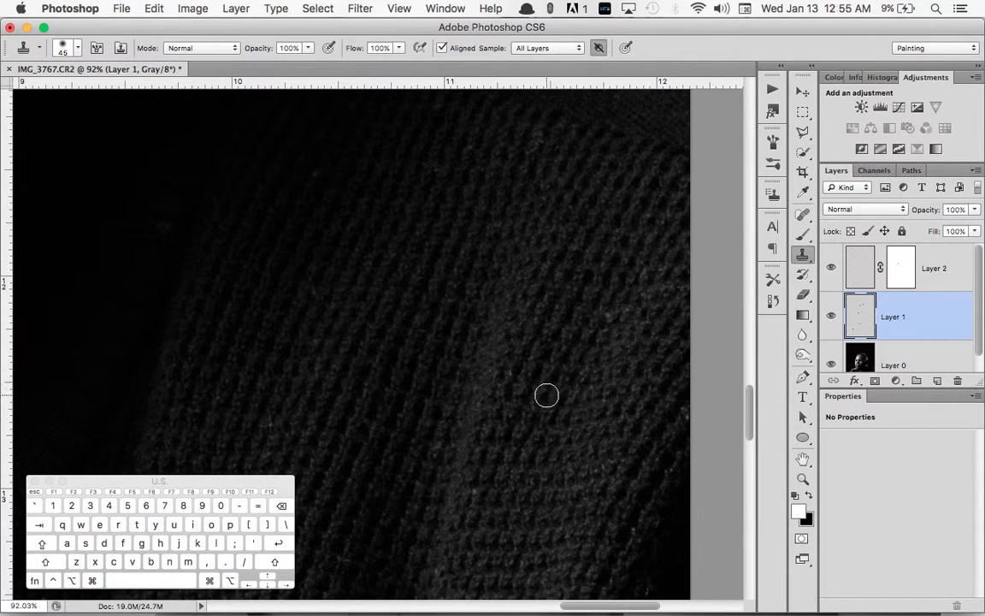
pyautogui.moveTo(547, 393)
pyautogui.mouseDown()
pyautogui.moveTo(576, 343)
pyautogui.moveTo(533, 415)
pyautogui.mouseUp()
# Clone clean fabric over the lint speck on the upper shoulder beside the image's edge
pyautogui.scroll(3, 567, 383)
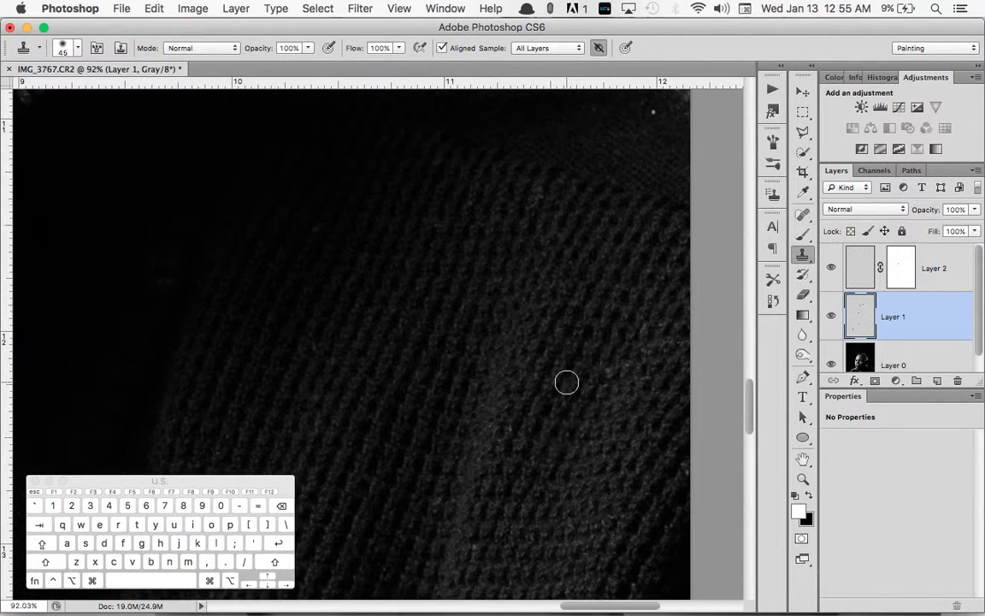
pyautogui.scroll(12, 567, 383)
pyautogui.hscroll(5, 567, 382)
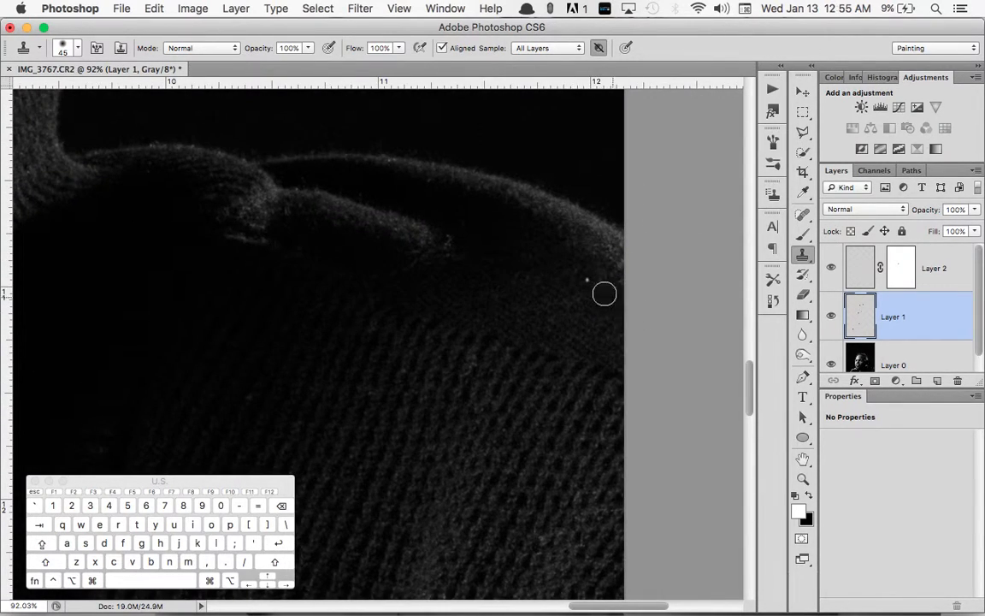
pyautogui.press('alt')
pyautogui.keyDown('alt'); pyautogui.click(579, 296); pyautogui.keyUp('alt')
pyautogui.click(587, 283)
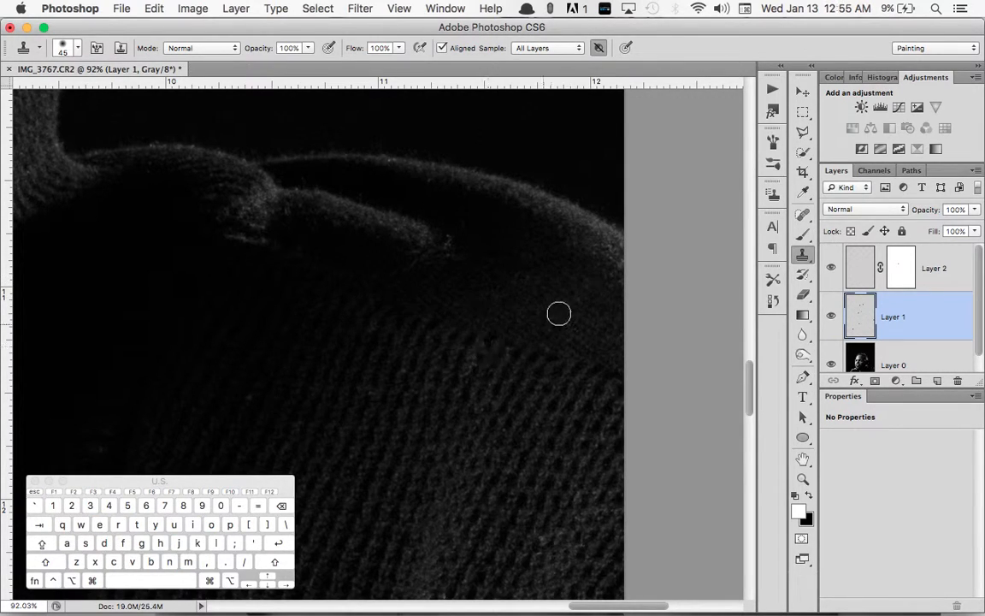
# Clone clean knit over the light specks where the ribbed fabric begins just below the shoulder seam
pyautogui.hscroll(-4, 535, 347)
pyautogui.press('alt')
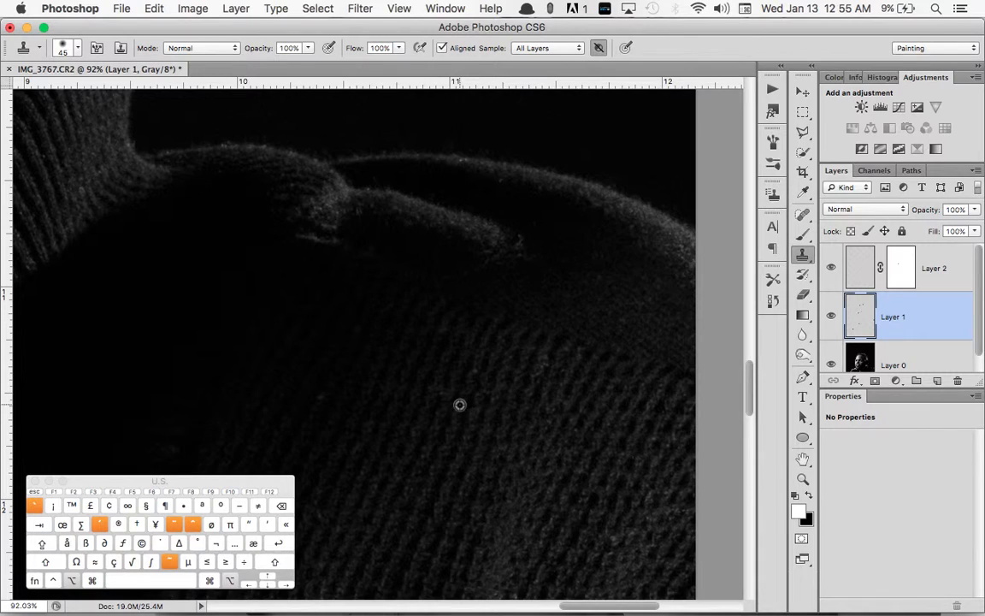
pyautogui.keyDown('alt'); pyautogui.click(464, 403); pyautogui.keyUp('alt')
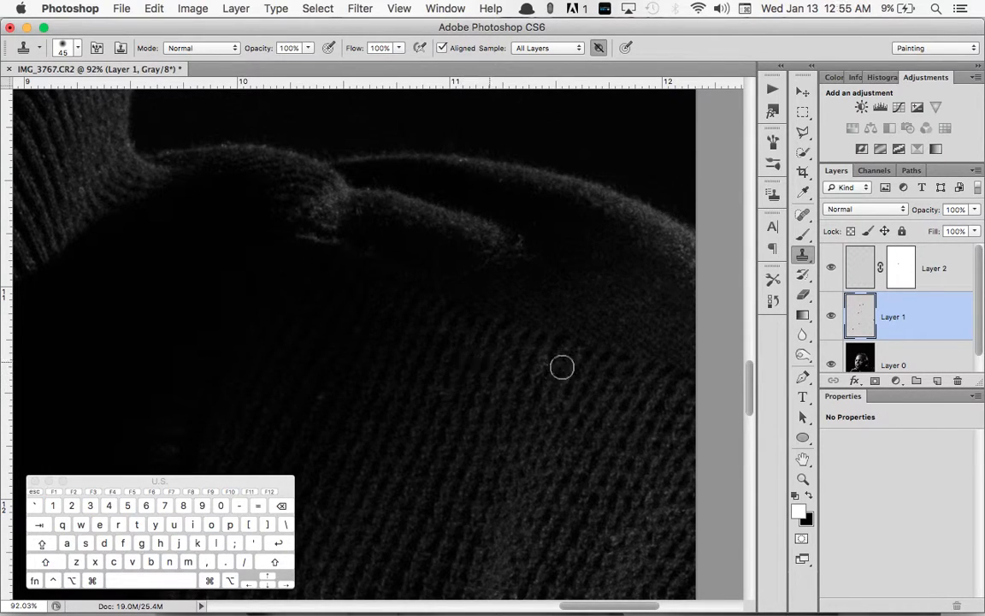
# Examine the knit from the collar down across the sleeve for leftover lint
pyautogui.hscroll(-5, 547, 412)
pyautogui.scroll(1, 547, 412)
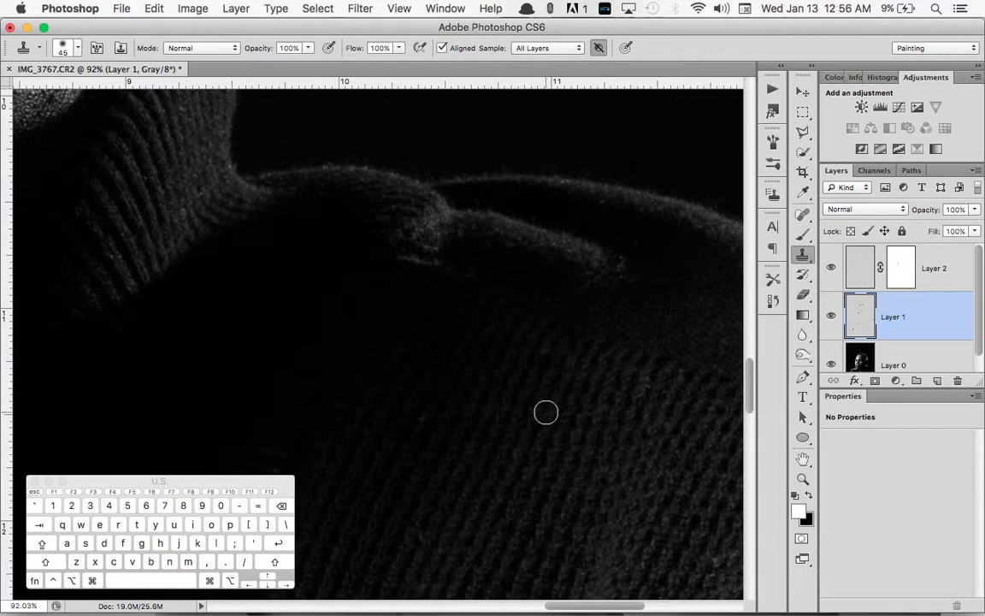
pyautogui.scroll(-5, 638, 420)
pyautogui.hscroll(-5, 636, 423)
pyautogui.scroll(2, 636, 423)
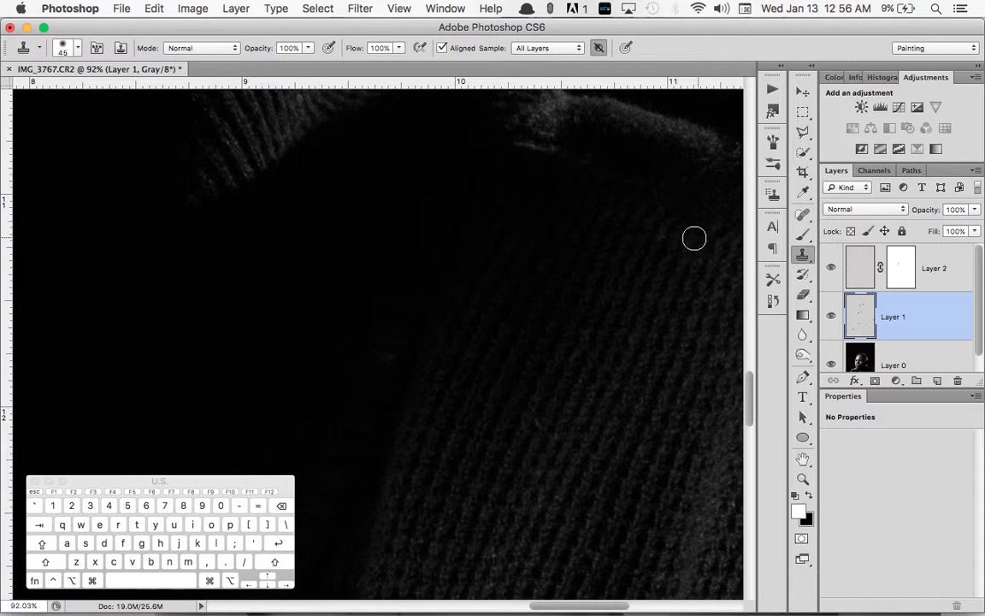
pyautogui.scroll(-10, 657, 243)
pyautogui.hscroll(3, 657, 243)
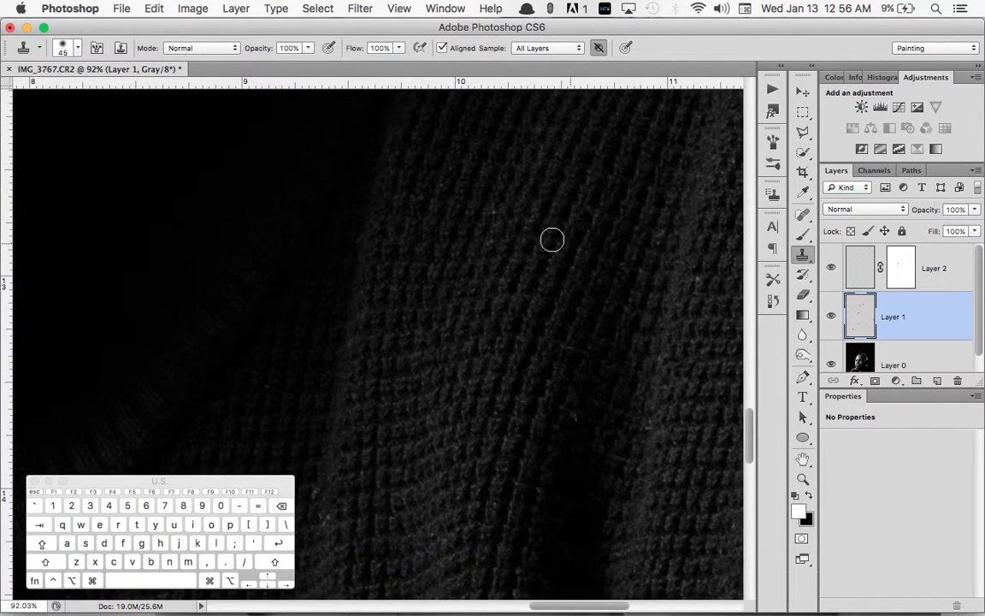
pyautogui.hscroll(2, 538, 235)
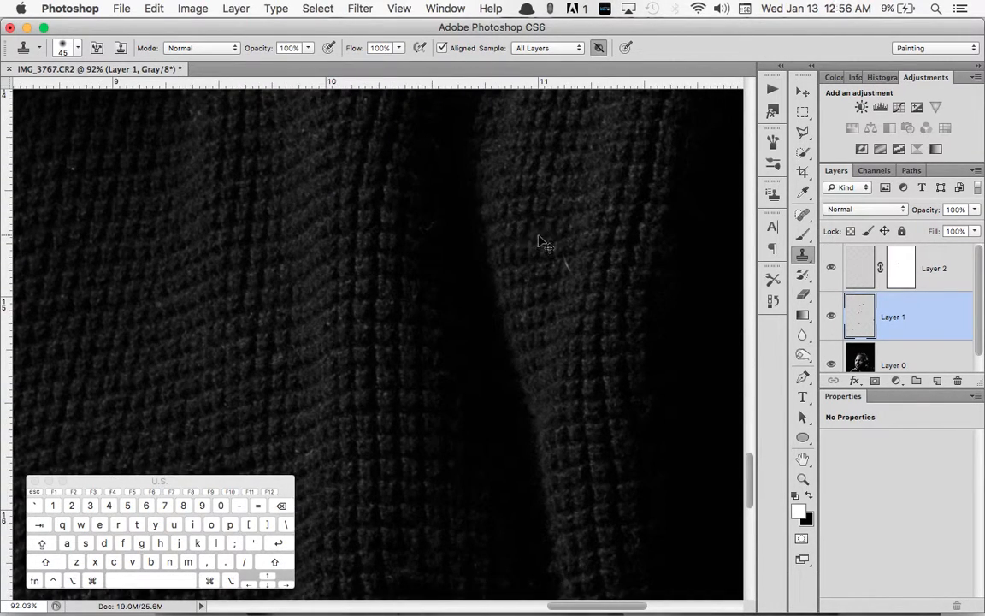
# Clone clean knit over the light specks along the fold edge near the bottom of the jacket
pyautogui.press('super+0')
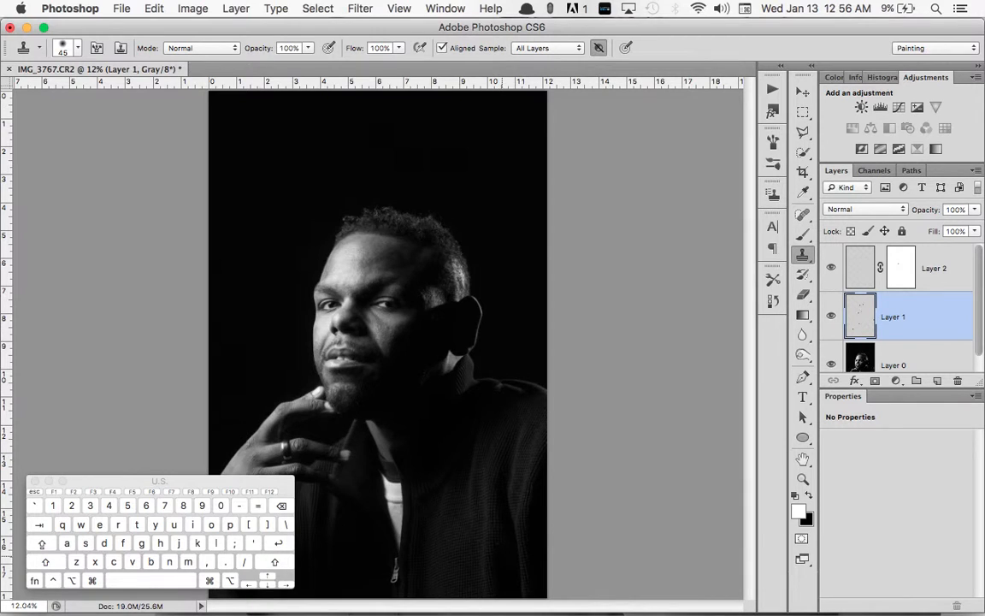
pyautogui.scroll(10, 378, 344)
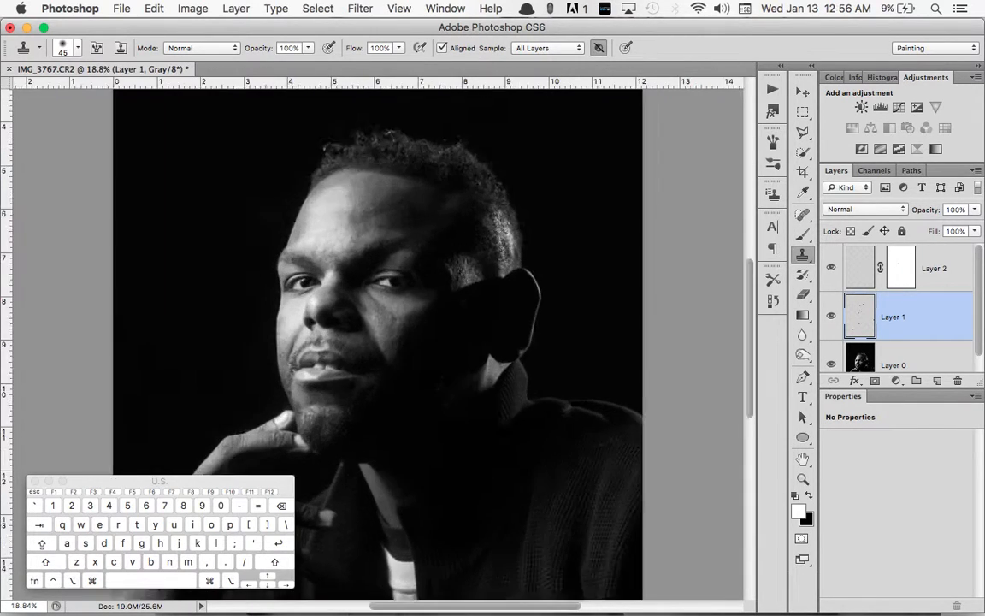
pyautogui.scroll(-15, 378, 343)
pyautogui.hscroll(5, 378, 344)
pyautogui.scroll(5, 502, 566)
pyautogui.hscroll(3, 501, 566)
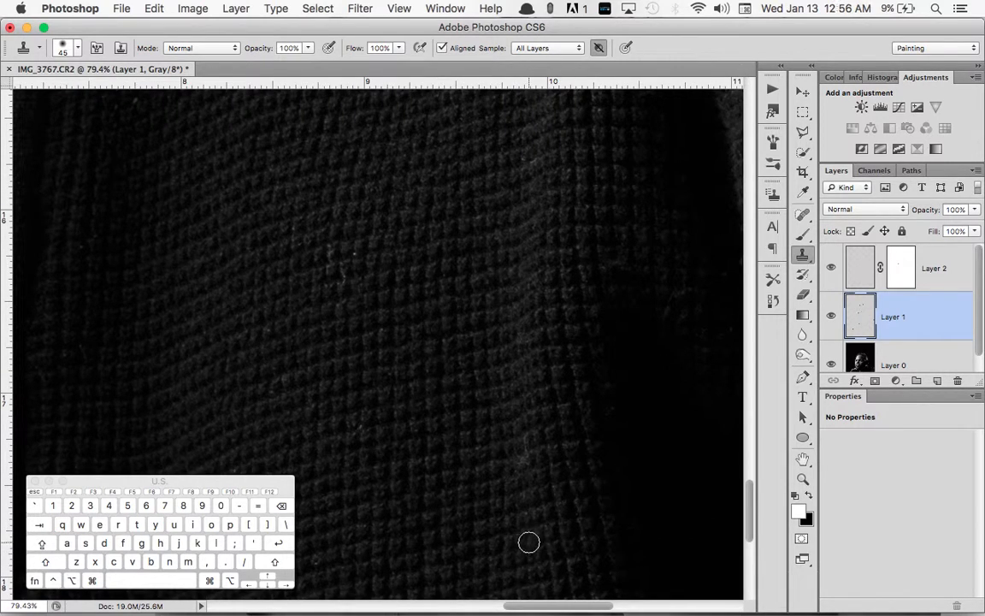
pyautogui.keyDown('alt'); pyautogui.click(522, 412); pyautogui.keyUp('alt')
pyautogui.click(523, 445)
pyautogui.click(525, 454)
pyautogui.click(525, 462)
pyautogui.click(577, 541)
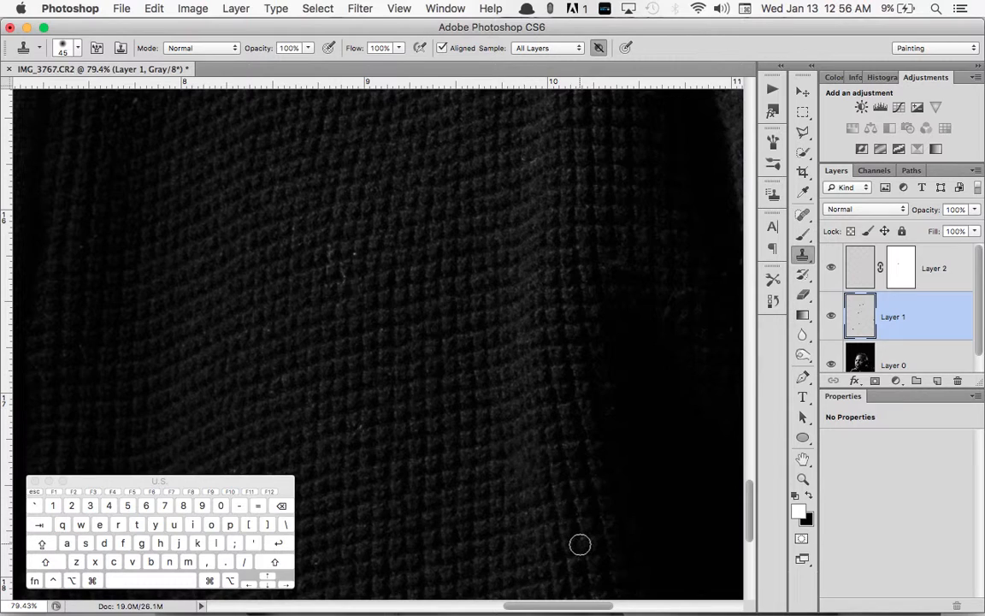
# Clone clean knit over the cluster of lint specks in the middle of the jacket's lower front
pyautogui.press('alt')
pyautogui.keyDown('alt'); pyautogui.click(350, 243); pyautogui.keyUp('alt')
pyautogui.click(343, 269)
pyautogui.click(334, 242)
pyautogui.click(328, 252)
pyautogui.click(327, 274)
pyautogui.scroll(-5, 387, 312)
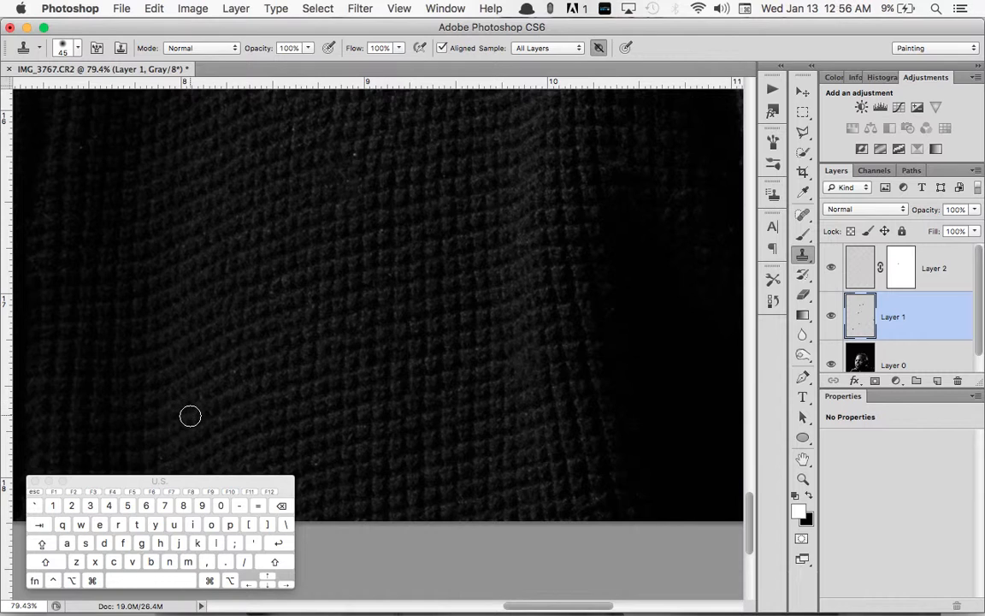
# Clone clean knit over the lint specks on the dark fabric beside the jacket's front band and white shirt
pyautogui.scroll(10, 244, 367)
pyautogui.hscroll(-3, 244, 367)
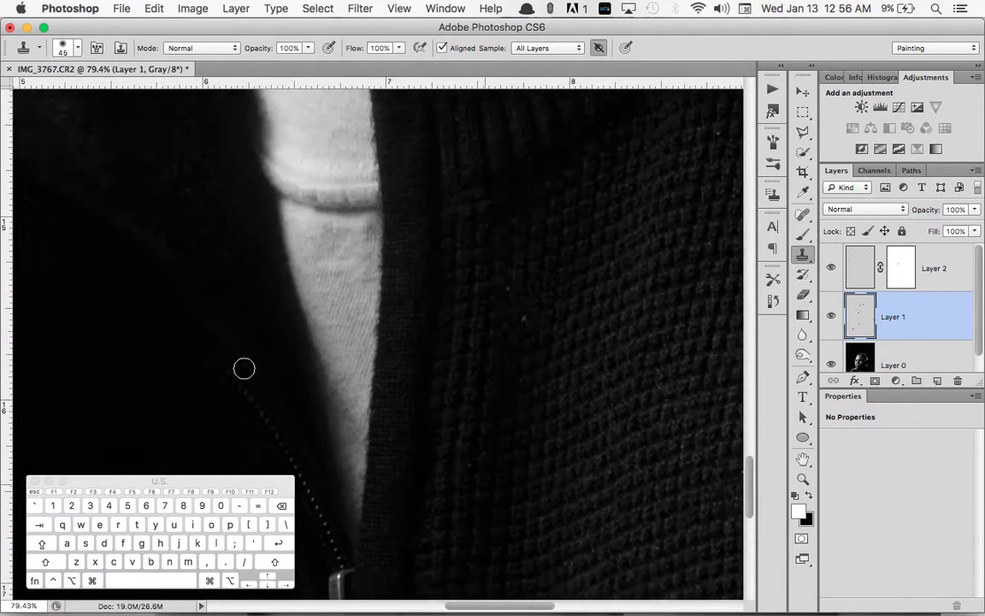
pyautogui.scroll(-3, 261, 365)
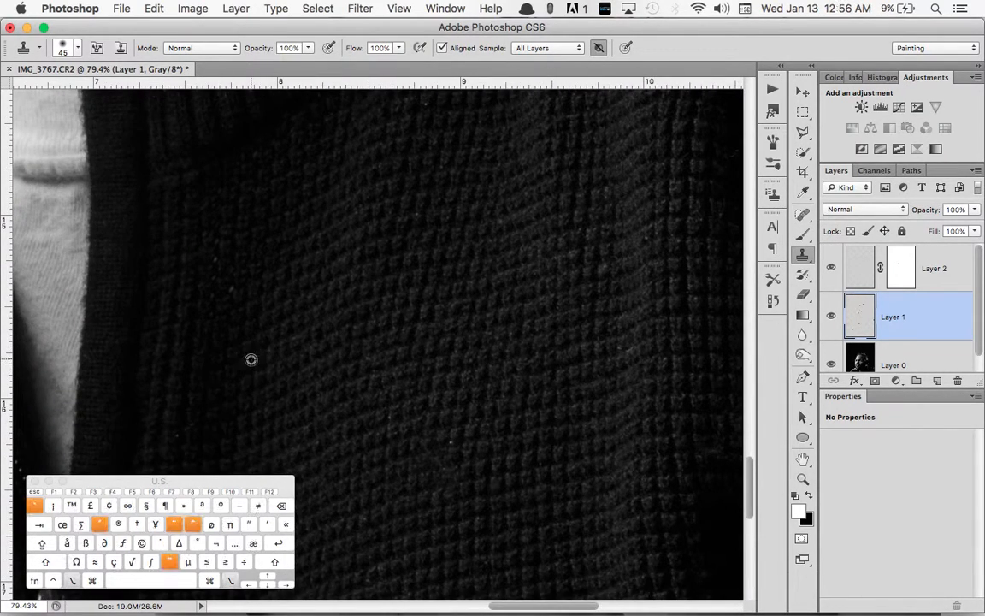
pyautogui.keyDown('alt'); pyautogui.click(205, 294); pyautogui.keyUp('alt')
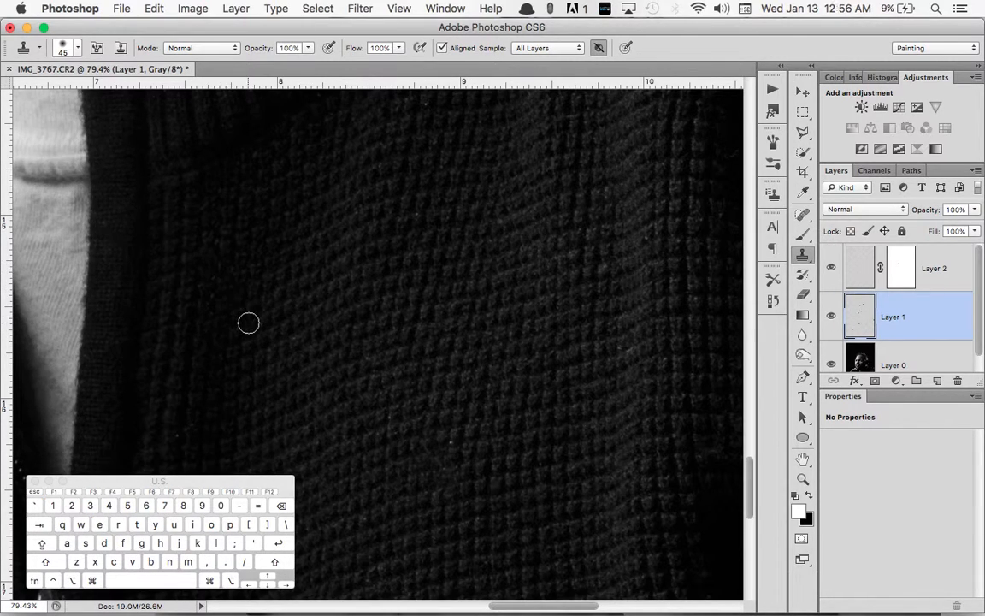
# Examine the zipper pull, the hand and the knit cuff area for leftover lint, ending with the whole portrait in view
pyautogui.hscroll(-10, 248, 323)
pyautogui.scroll(-10, 248, 323)
pyautogui.hscroll(-10, 248, 322)
pyautogui.scroll(6, 248, 322)
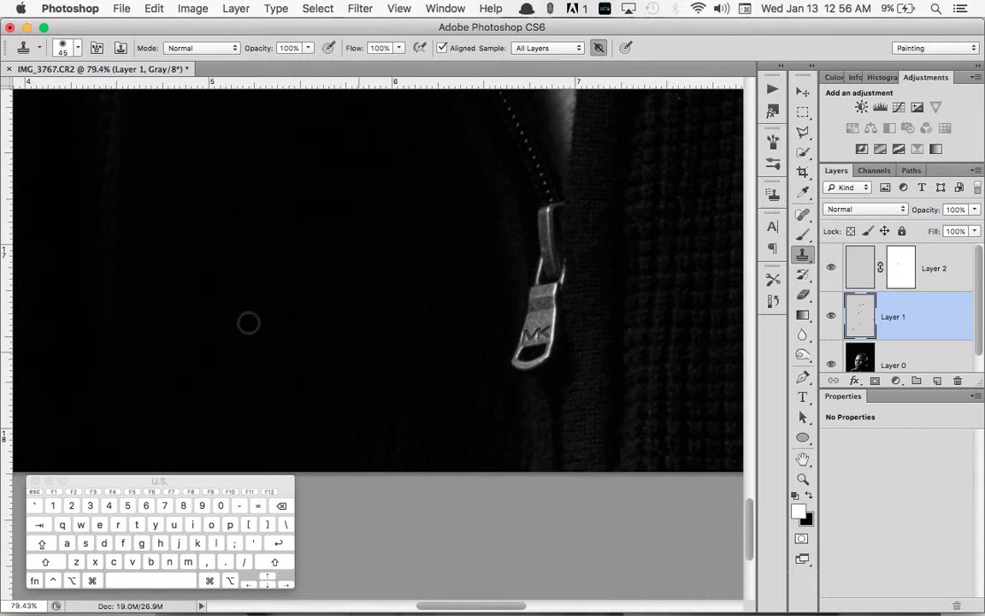
pyautogui.hscroll(15, 248, 323)
pyautogui.scroll(-8, 248, 322)
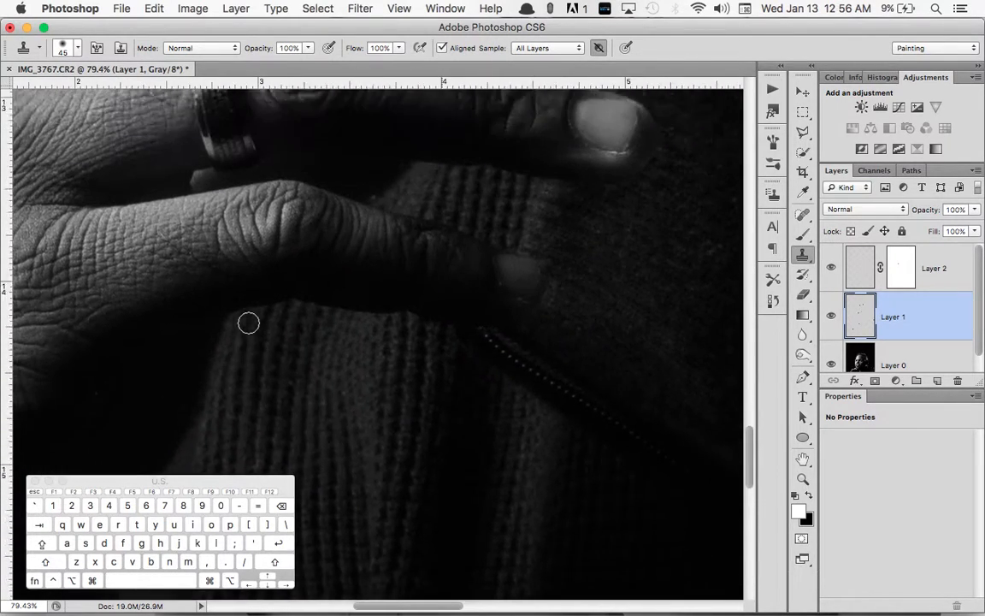
pyautogui.scroll(-10, 248, 322)
pyautogui.press('super+0')
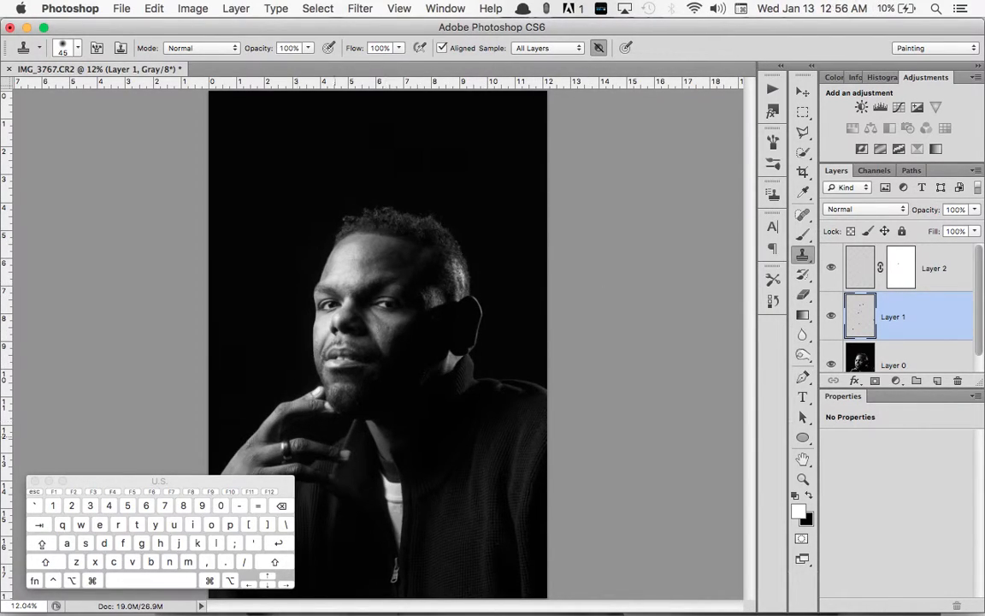
# Crop the portrait to the 4 x 3 ratio, trimming the empty background above the head, and return to the Move tool
pyautogui.moveTo(213, 485); pyautogui.dragTo(755, 494)
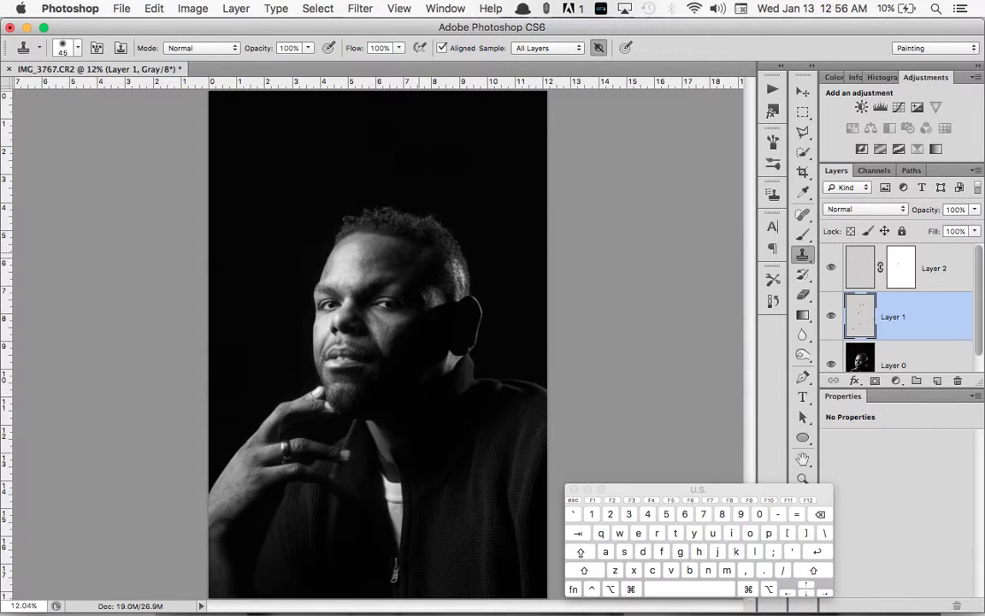
pyautogui.press('c')
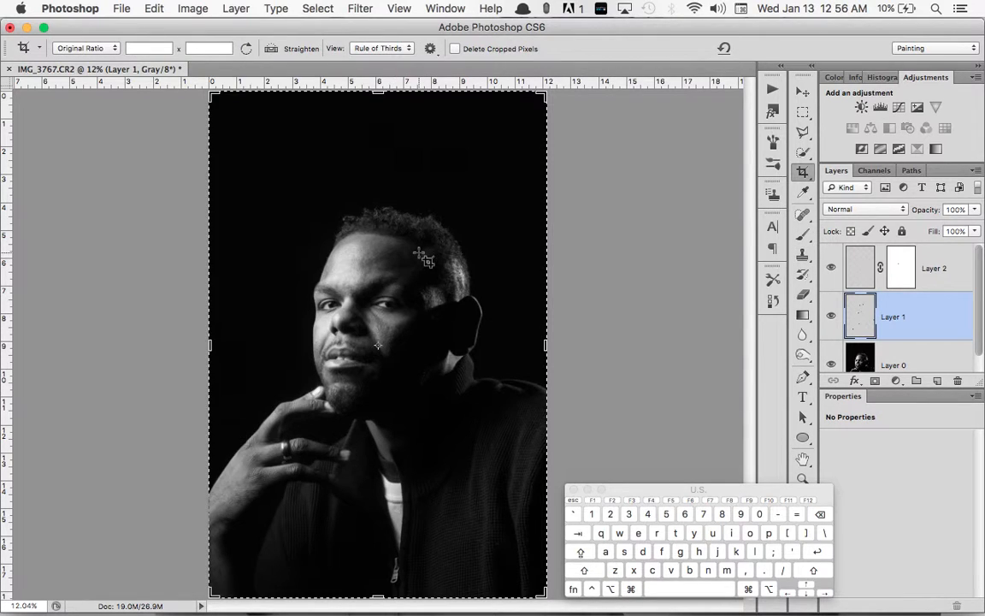
pyautogui.click(105, 49)
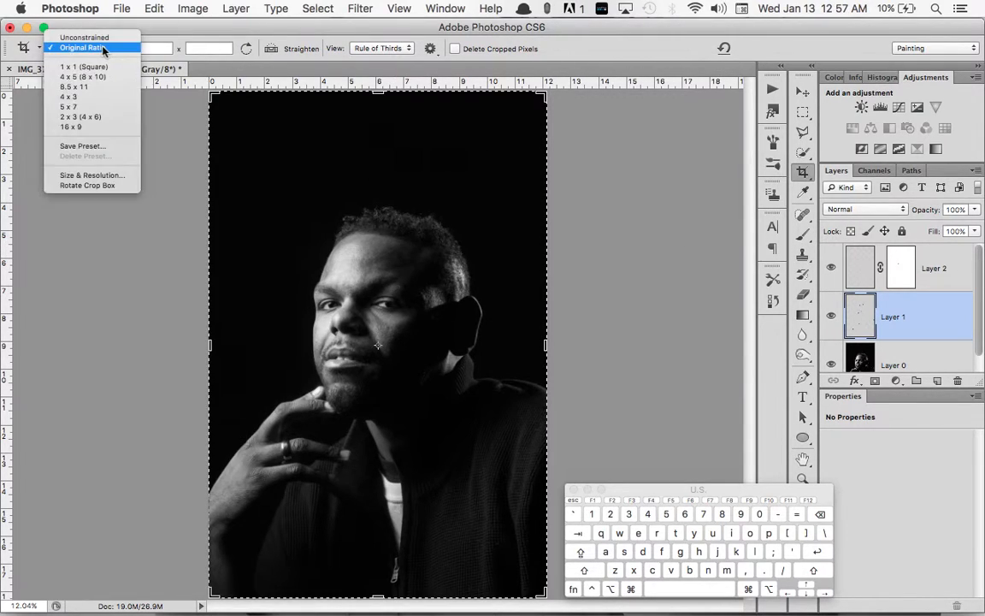
pyautogui.click(89, 99)
pyautogui.moveTo(351, 181); pyautogui.dragTo(385, 174)
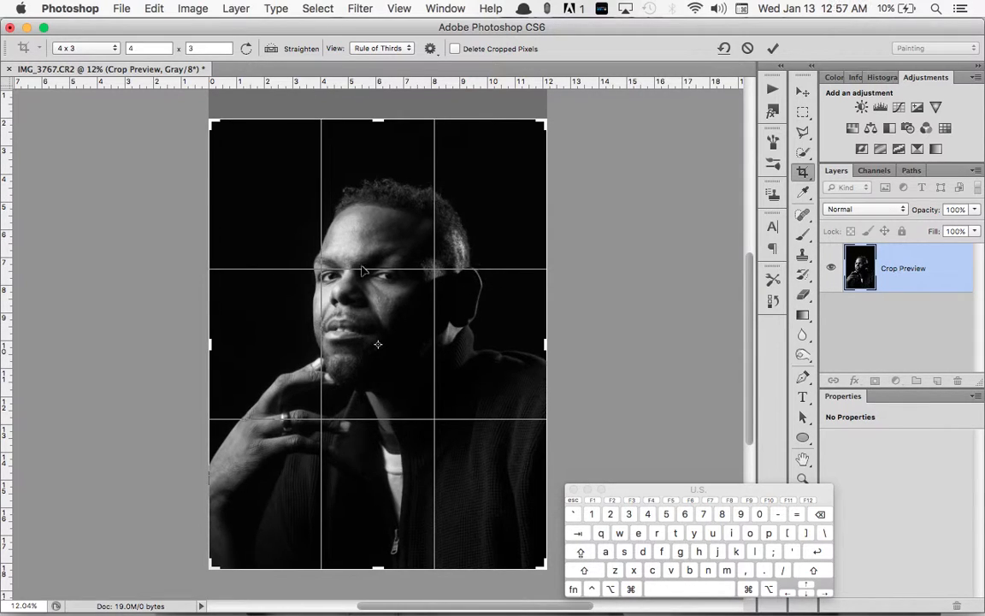
pyautogui.press('Return')
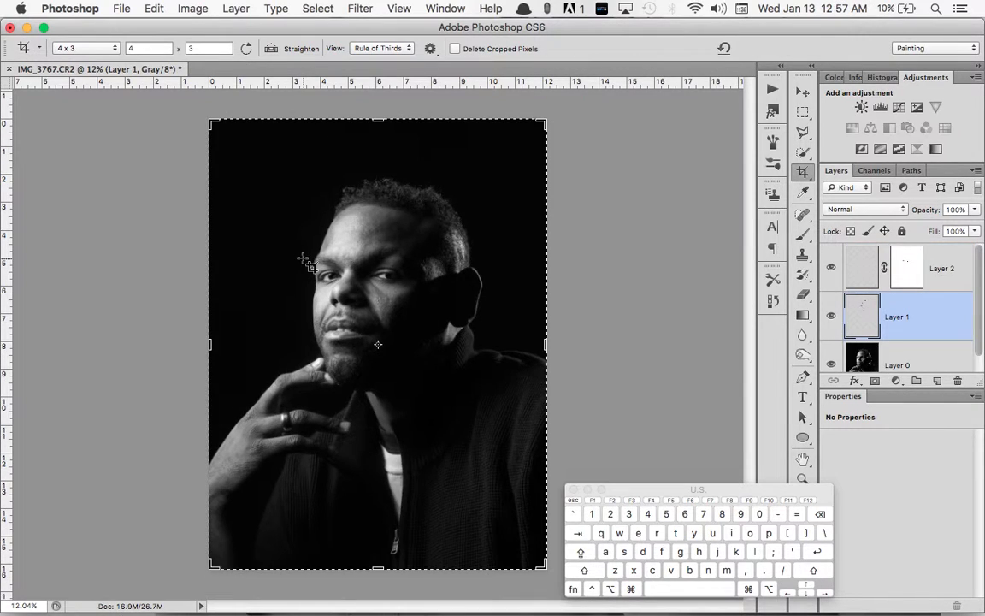
pyautogui.scroll(2, 304, 260)
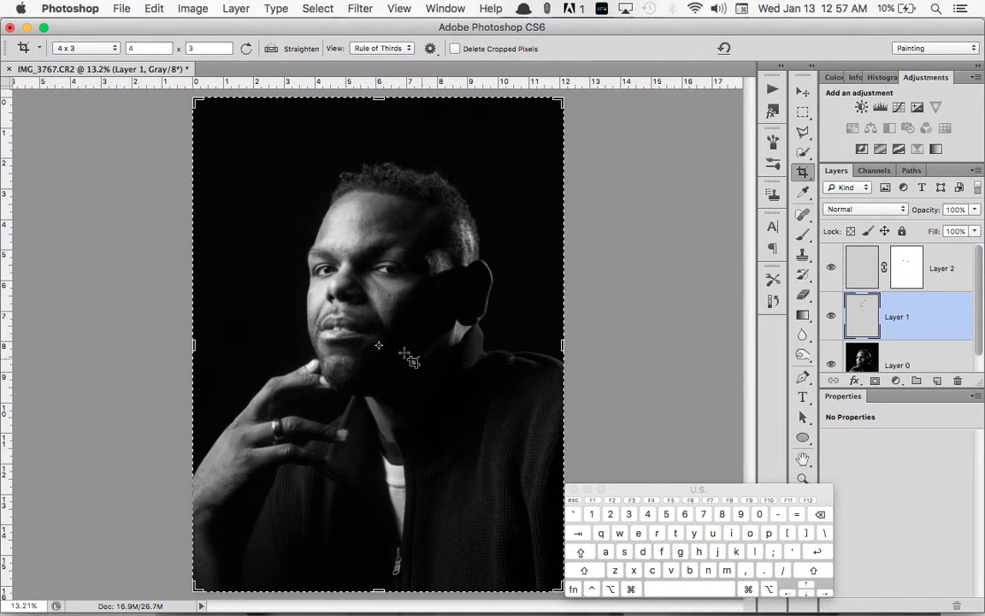
pyautogui.press('v')
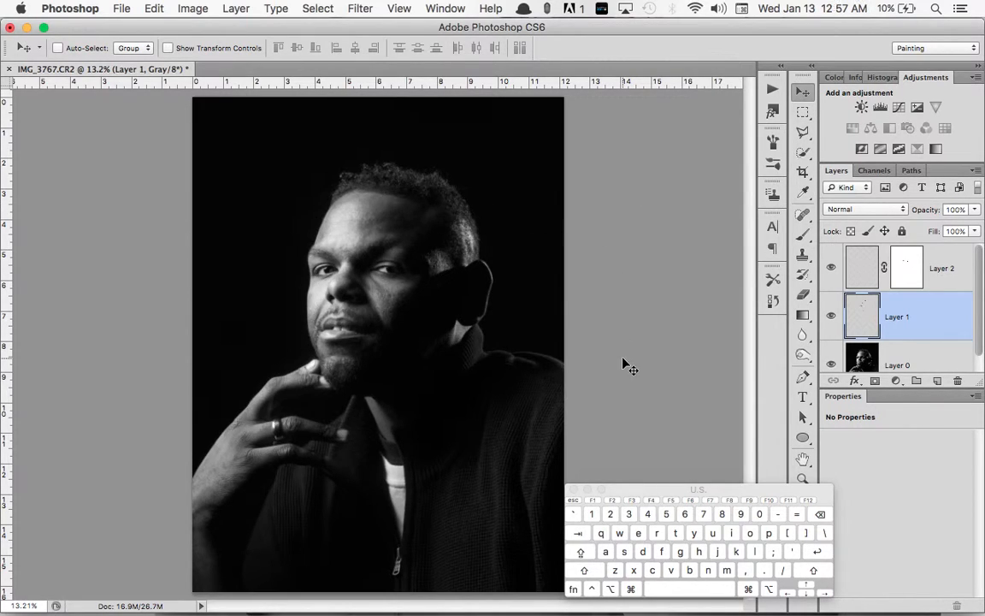
pyautogui.scroll(-1, 918, 263)
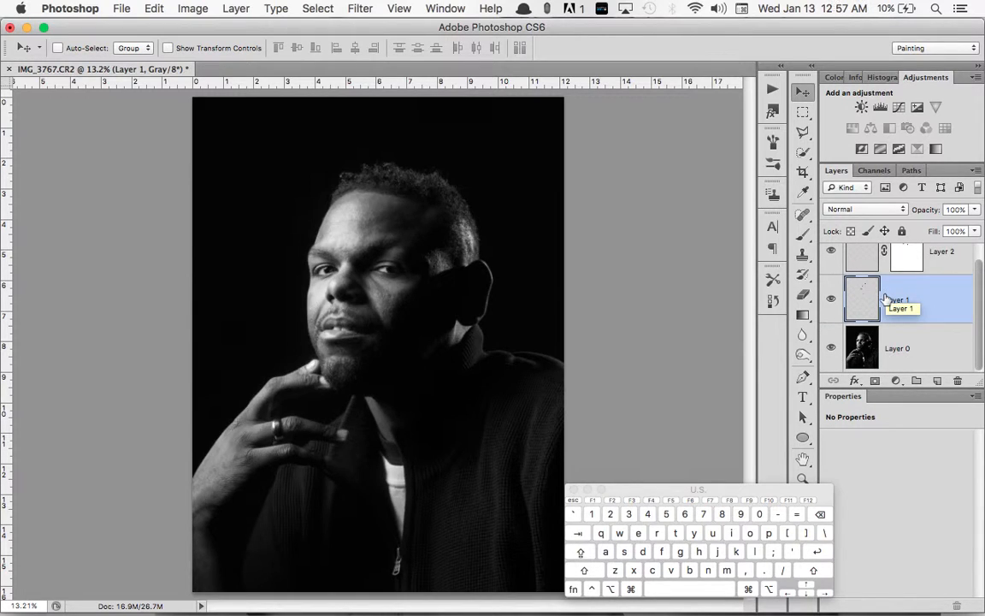
# Compare the original Layer 0 on its own with the full retouched layer stack, ending with all layers shown
pyautogui.press('alt')
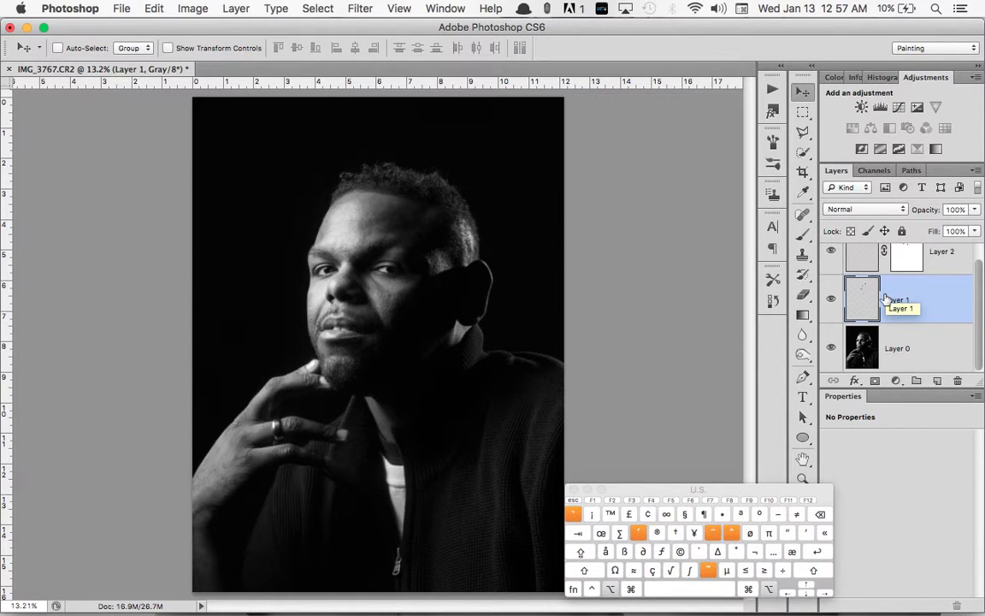
pyautogui.keyDown('alt'); pyautogui.click(831, 352); pyautogui.keyUp('alt')
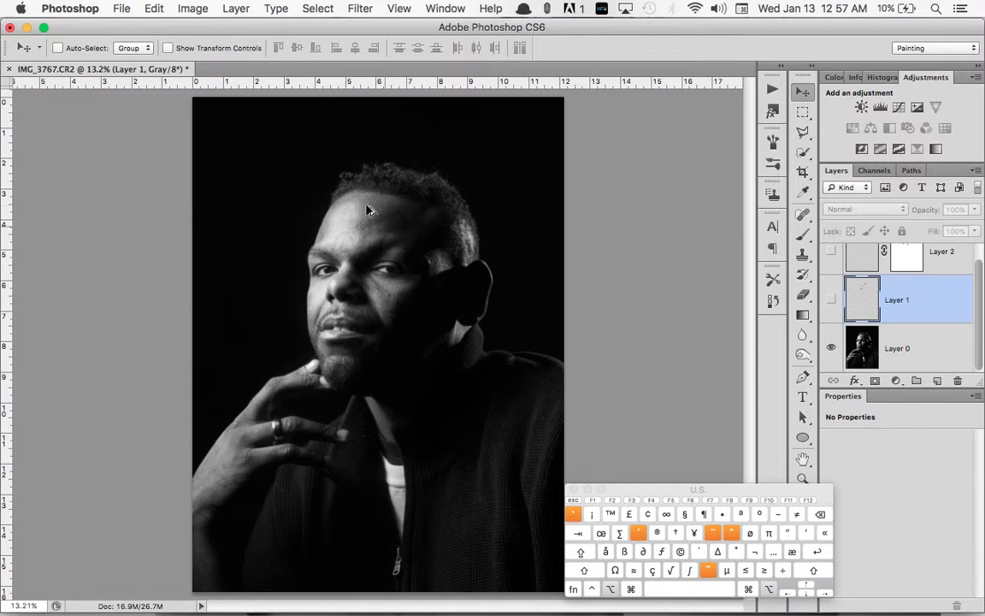
pyautogui.press('super+alt+g')
pyautogui.keyDown('alt'); pyautogui.click(831, 351); pyautogui.keyUp('alt')
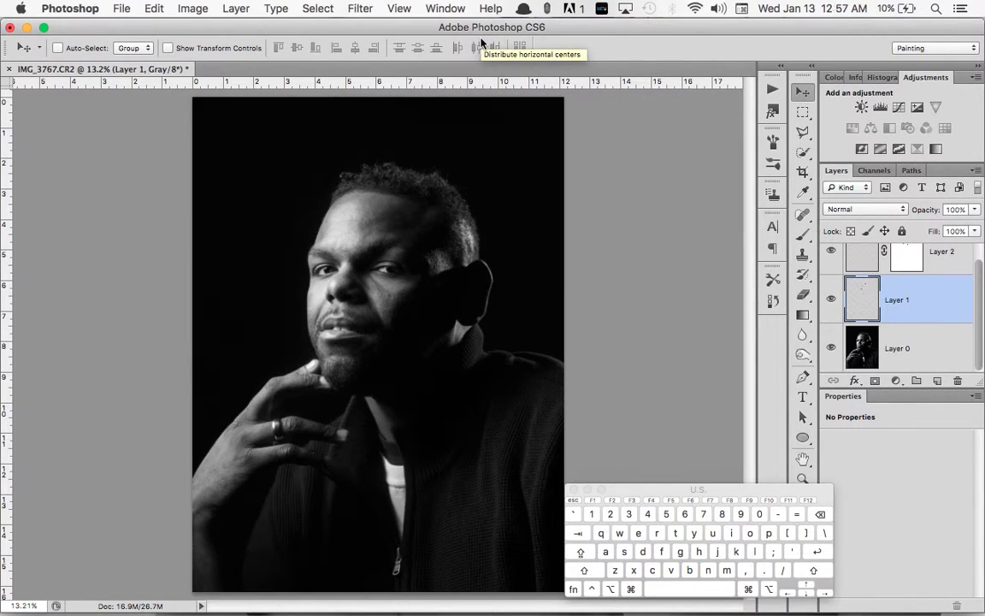
# Save a JPEG copy of the portrait as IMG_3767.jpg on the Desktop with quality 12 (Maximum) and Baseline Optimized format
pyautogui.press('shift+super+s')
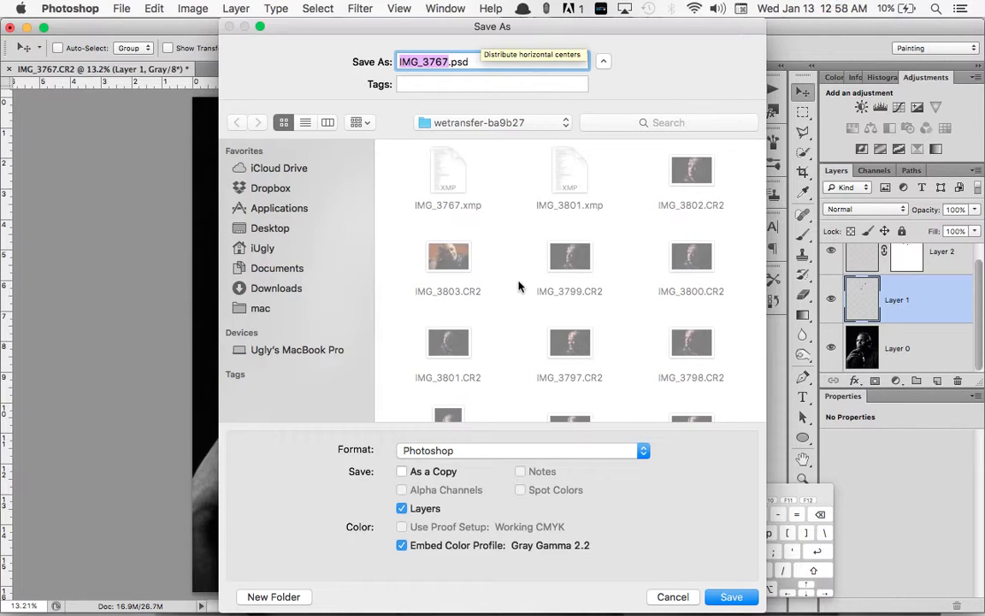
pyautogui.click(483, 457)
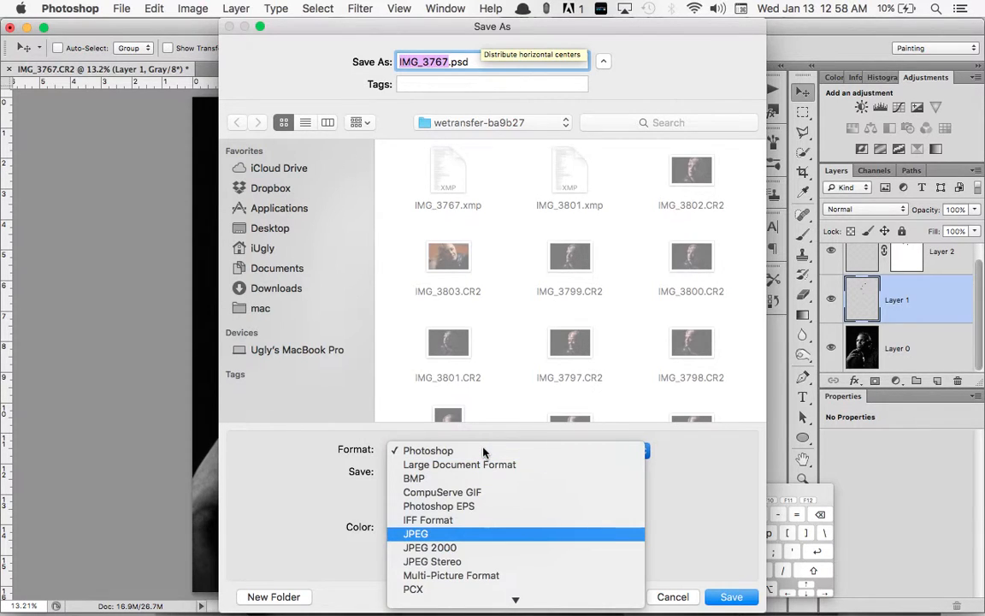
pyautogui.click(483, 454)
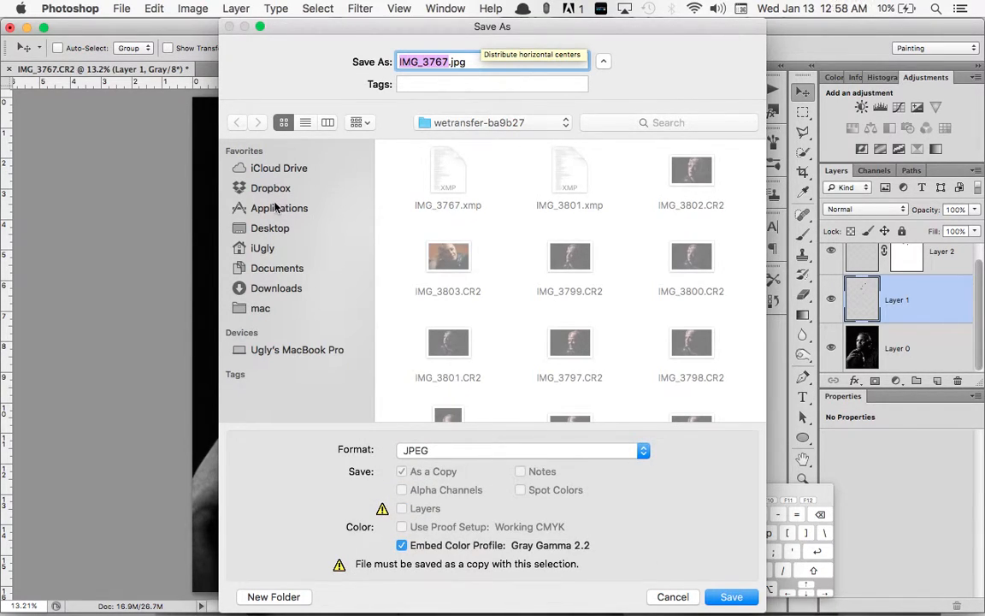
pyautogui.click(262, 229)
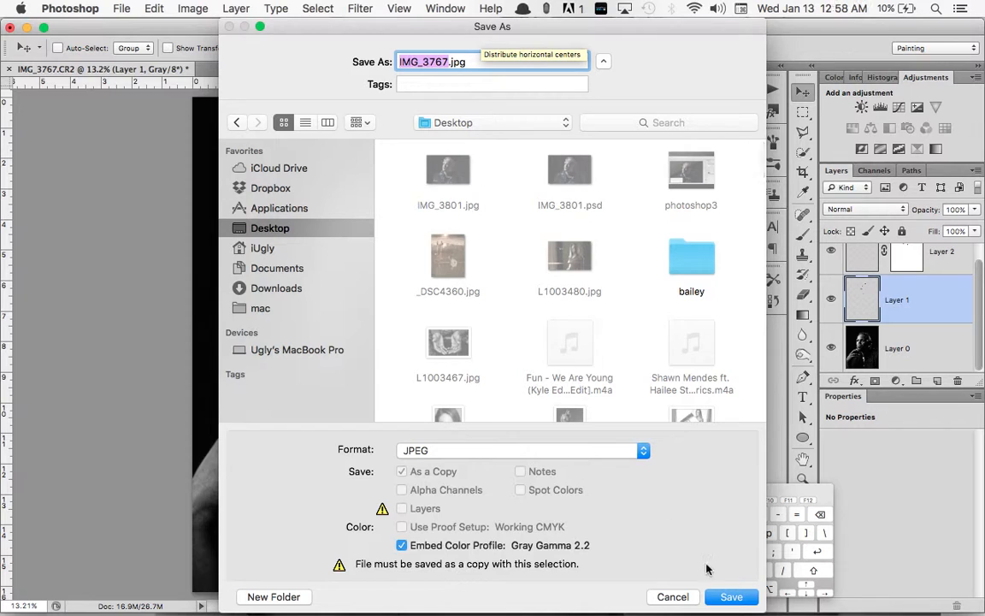
pyautogui.click(729, 596)
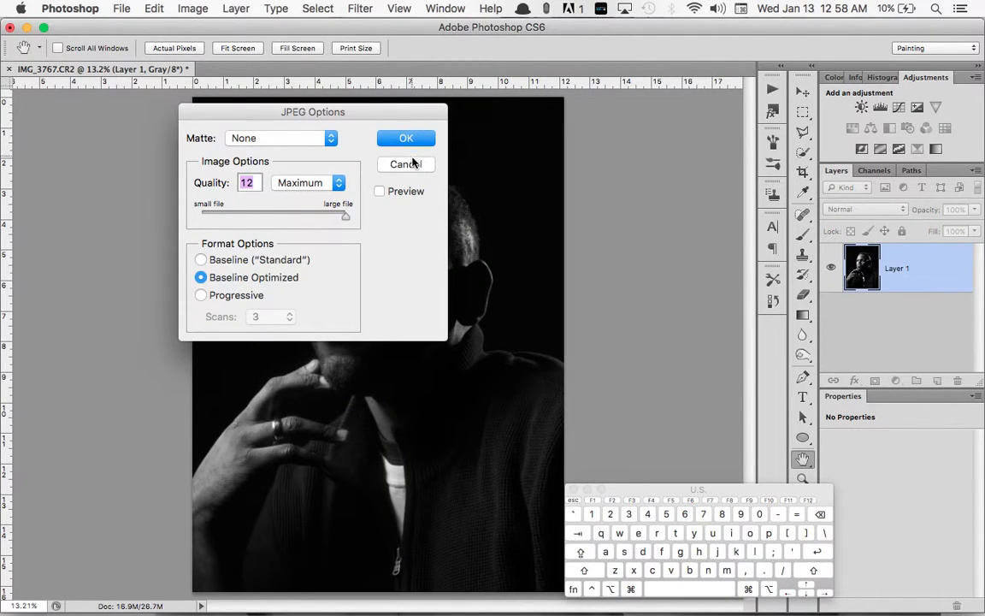
pyautogui.click(406, 139)
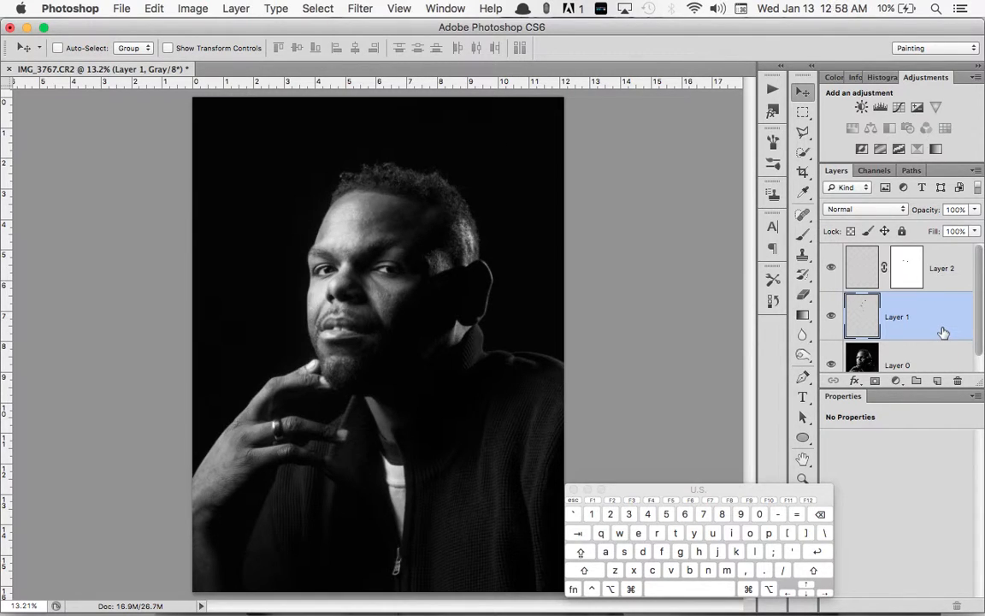
pyautogui.click(953, 256)
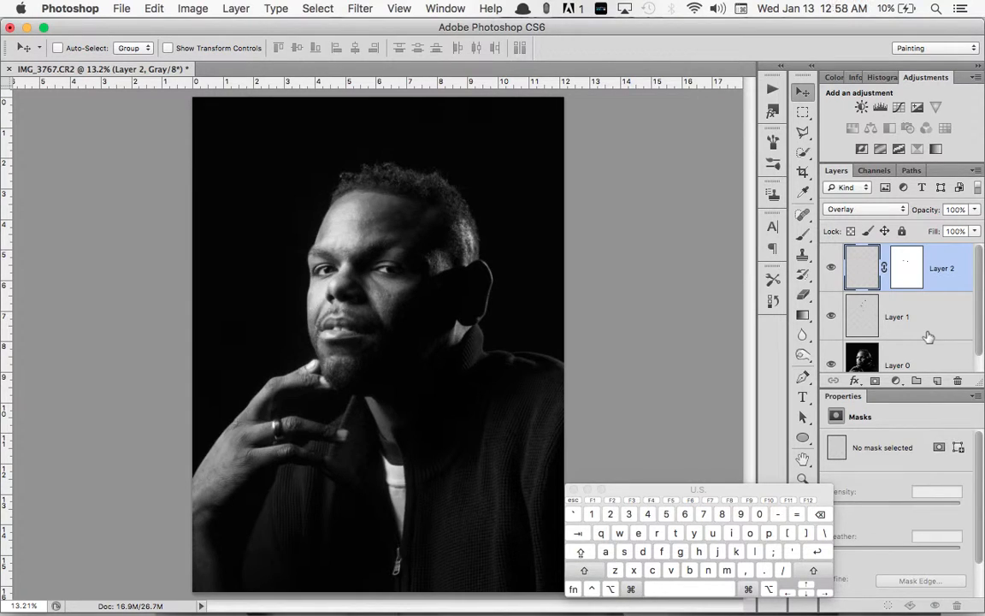
pyautogui.press('shift+super+e')
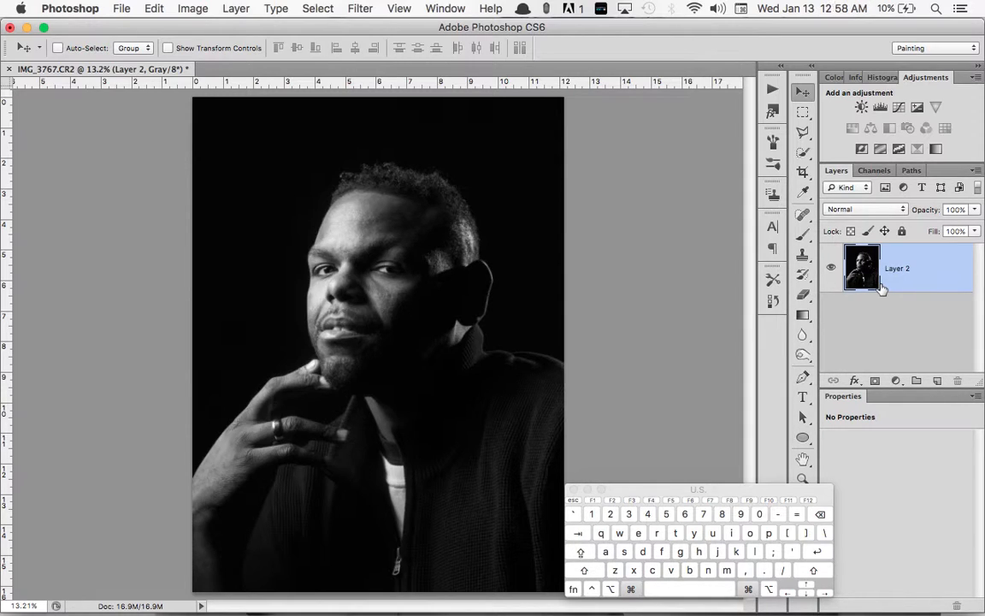
pyautogui.press('super+z')
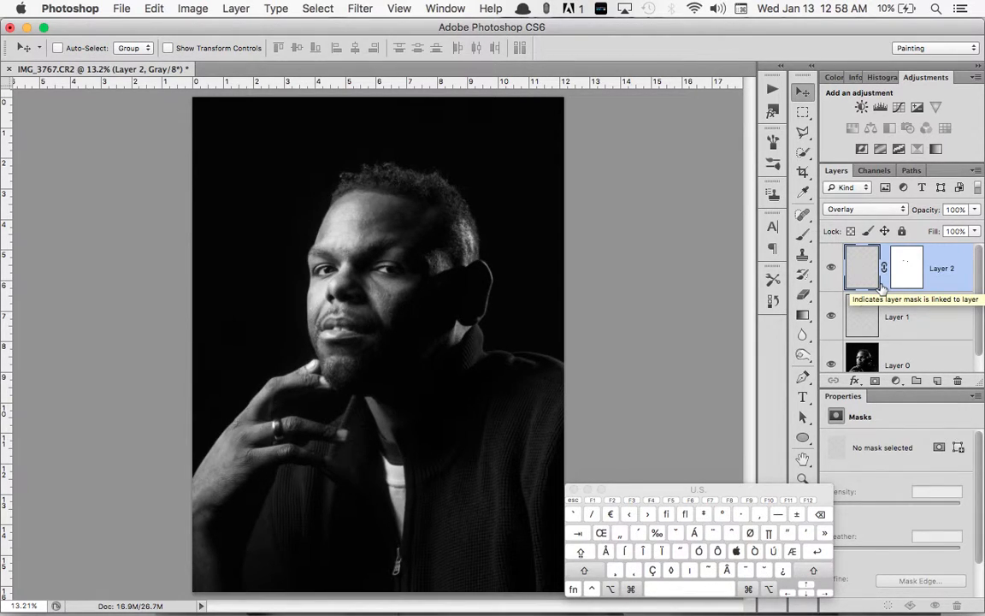
# Stamp all visible layers into a new merged layer above Layer 2, keeping the original layers
pyautogui.press('super+alt+shift+e')
pyautogui.scroll(-2, 898, 291)
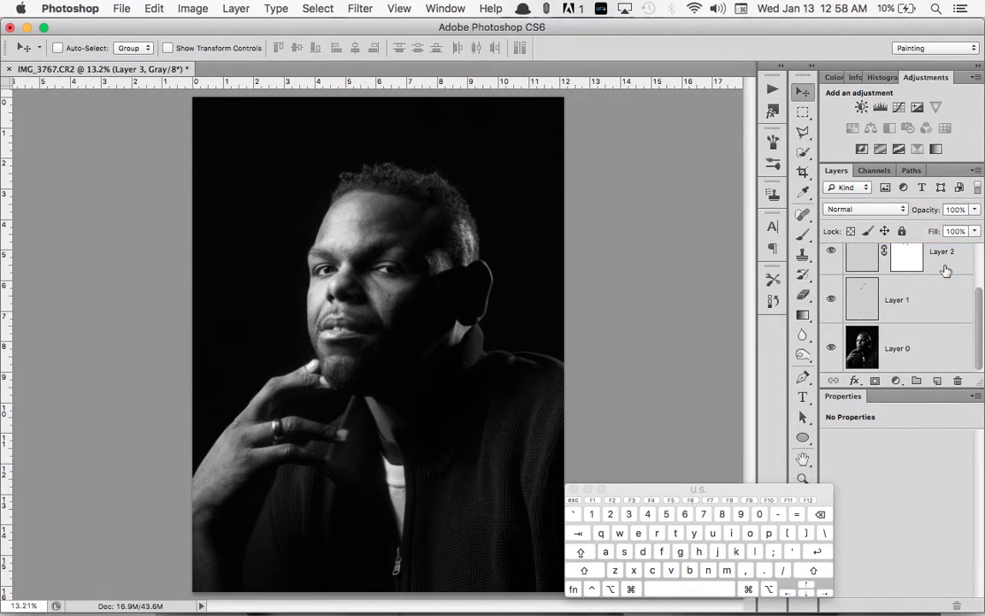
pyautogui.scroll(2, 920, 270)
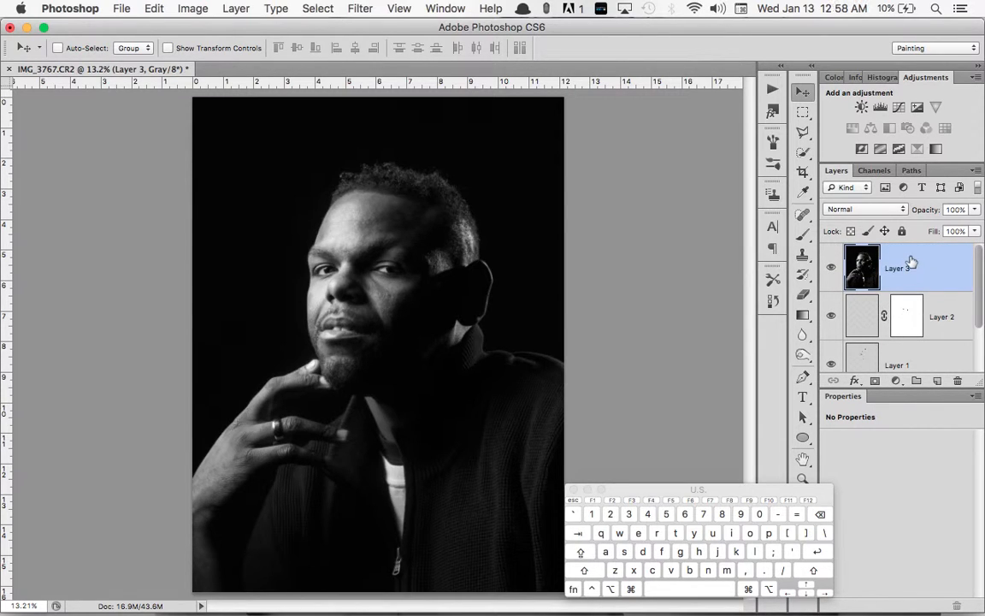
# Group Layer 2, Layer 1 and Layer 0 beneath the merged layer and hide the group
pyautogui.scroll(-2, 912, 263)
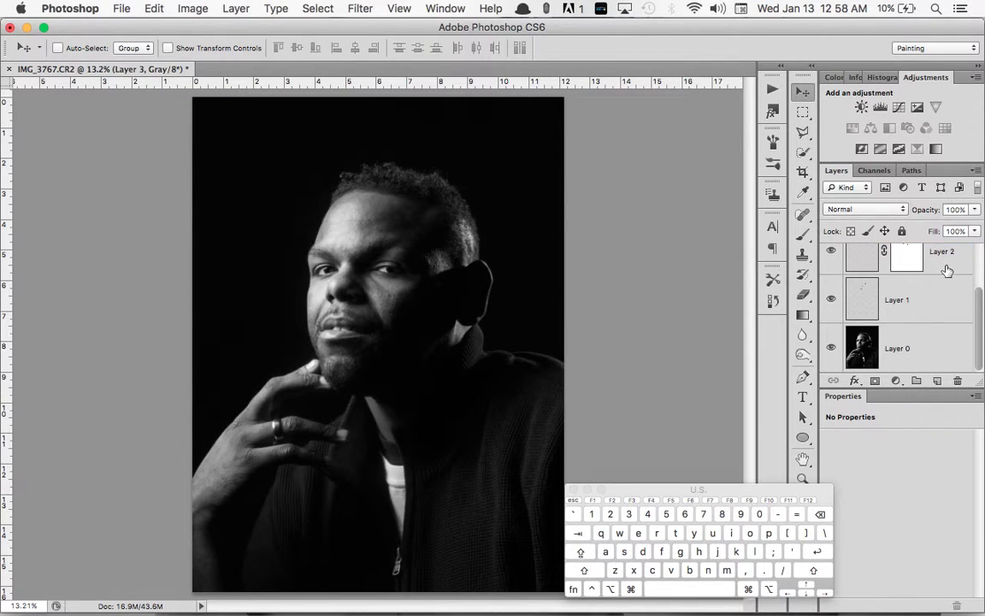
pyautogui.click(948, 269)
pyautogui.scroll(-1, 954, 272)
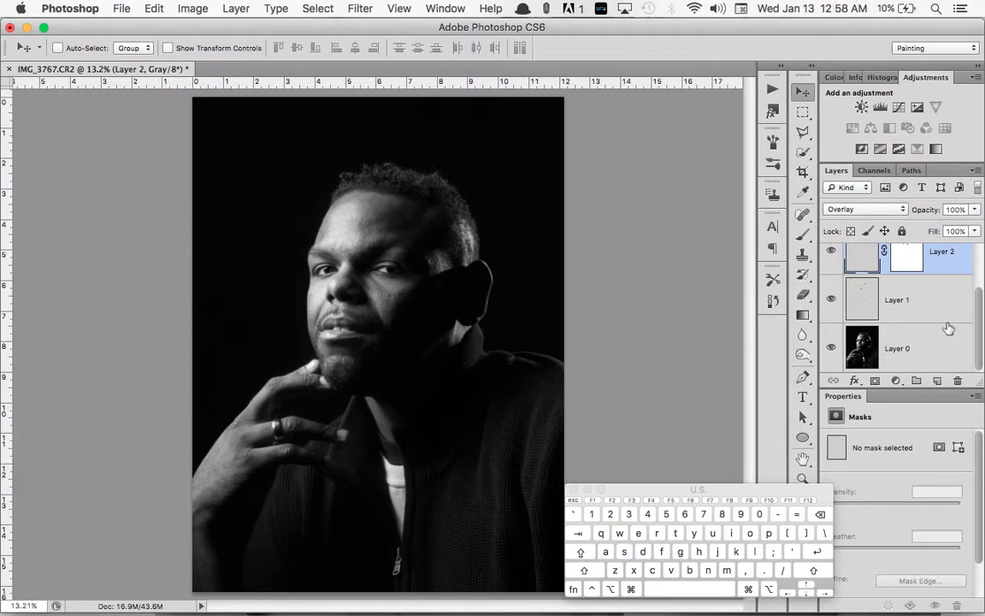
pyautogui.keyDown('shift'); pyautogui.click(935, 345); pyautogui.keyUp('shift')
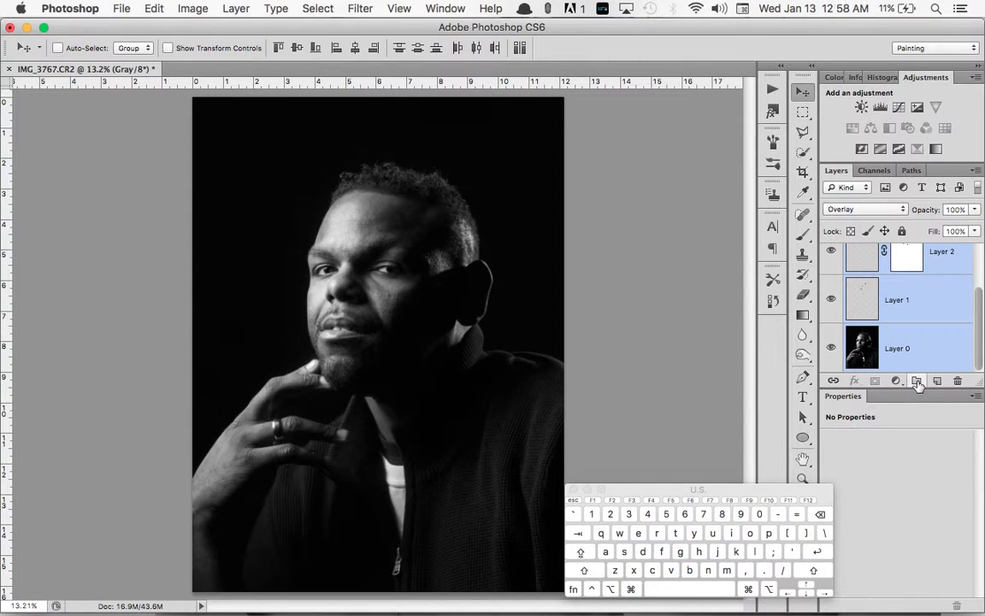
pyautogui.press('super+g')
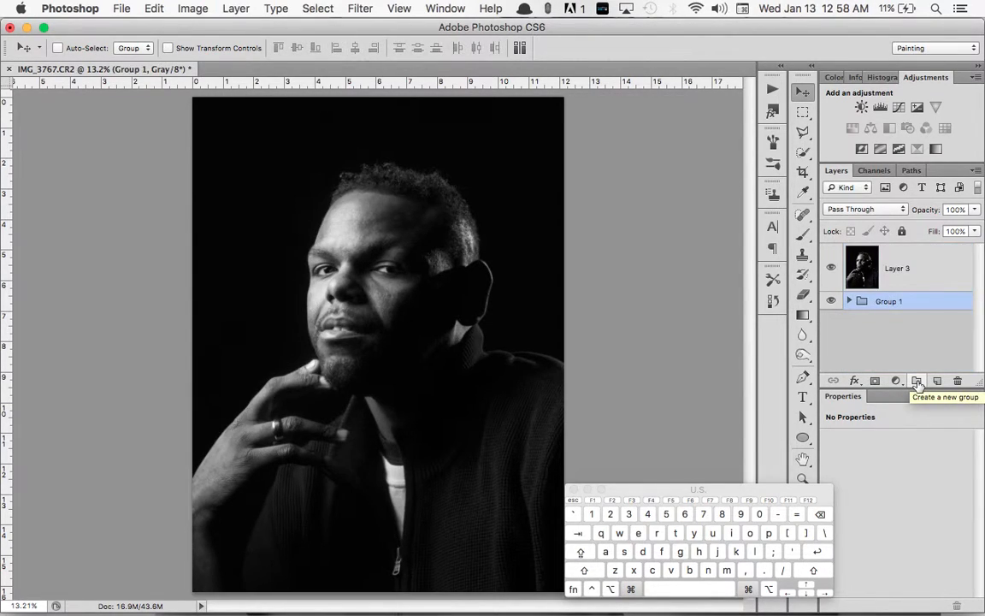
pyautogui.click(832, 303)
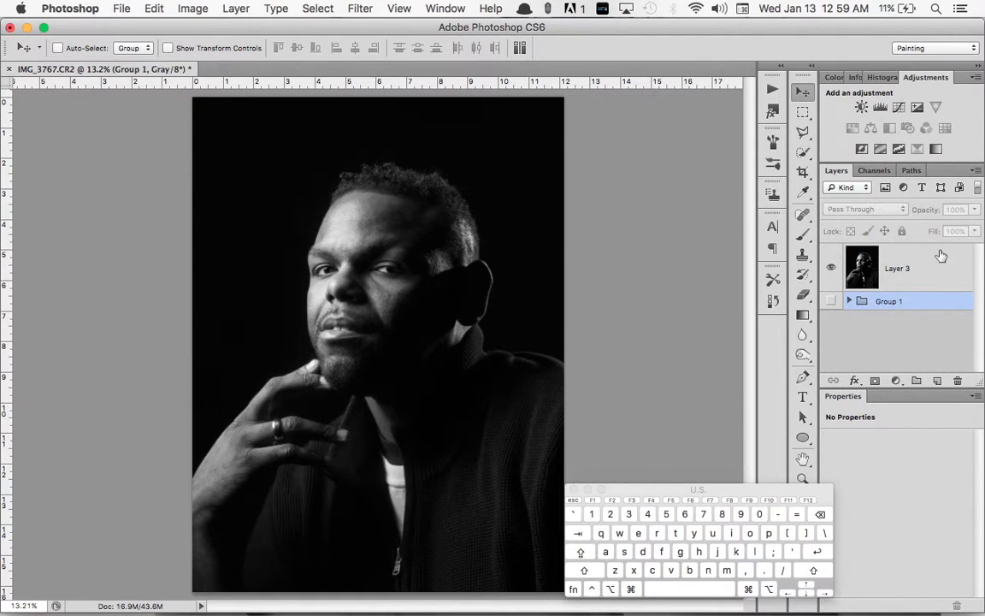
# Start a Levels adjustment on Layer 3 with the white input level at 221, comparing the image with and without the preview
pyautogui.click(921, 270)
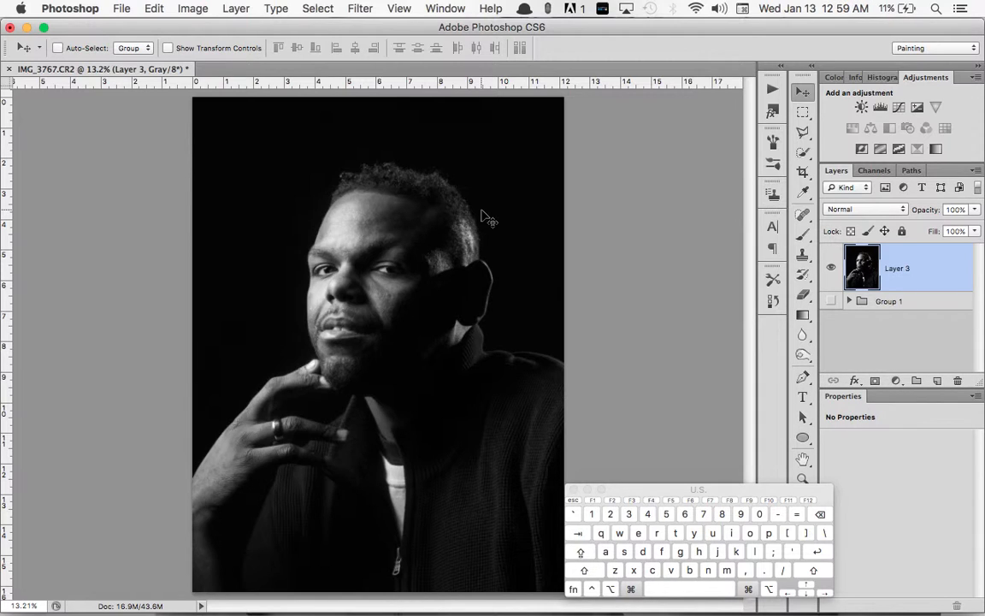
pyautogui.press('super+l')
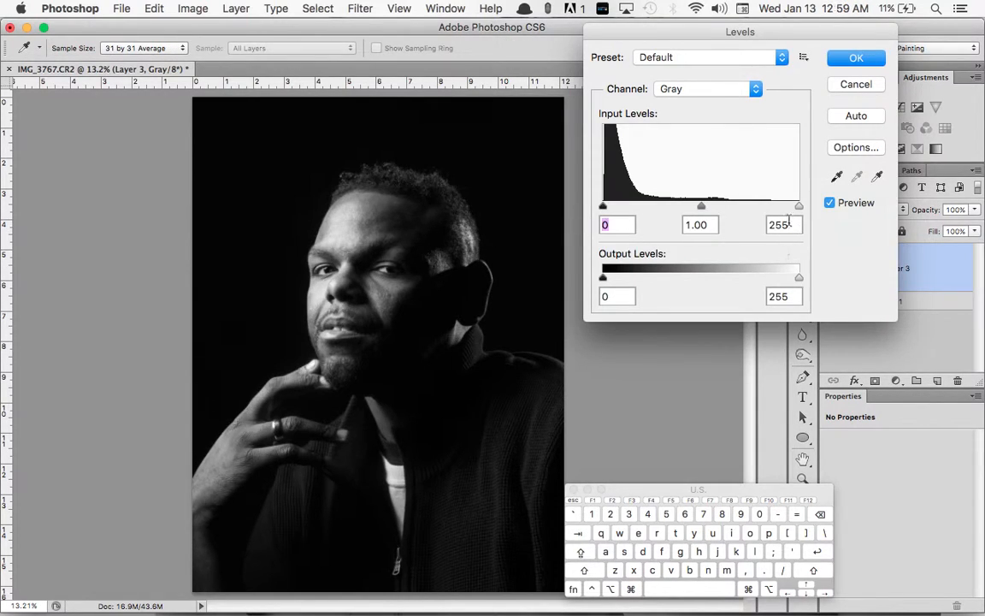
pyautogui.moveTo(799, 208); pyautogui.dragTo(772, 208)
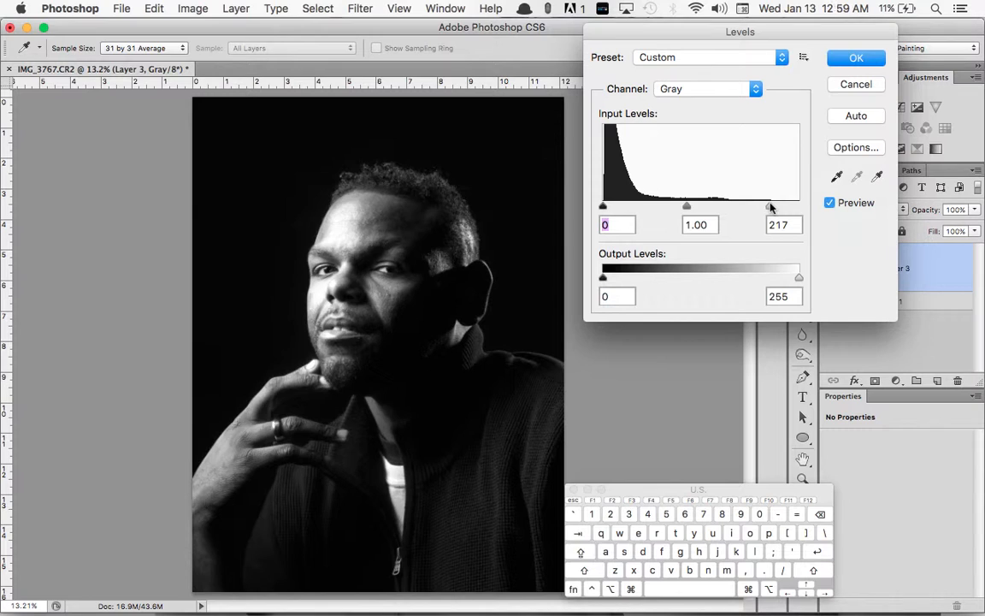
pyautogui.moveTo(770, 208)
pyautogui.mouseDown()
pyautogui.moveTo(825, 204)
pyautogui.moveTo(773, 208)
pyautogui.mouseUp()
pyautogui.click(829, 203)
pyautogui.click(829, 204)
# Set the black input level of the Levels adjustment to 1, trying slightly different values on the way
pyautogui.moveTo(605, 210)
pyautogui.mouseDown()
pyautogui.moveTo(667, 210)
pyautogui.moveTo(608, 207)
pyautogui.moveTo(594, 216)
pyautogui.moveTo(602, 208)
pyautogui.mouseUp()
pyautogui.click(603, 209)
pyautogui.press('Up')
pyautogui.press('Up')
pyautogui.press('Up')
pyautogui.press('Up')
pyautogui.press('Up')
pyautogui.press('Up')
pyautogui.press('Up')
pyautogui.press('Down')
pyautogui.press('Down')
pyautogui.press('Down')
pyautogui.press('Down')
pyautogui.press('Down')
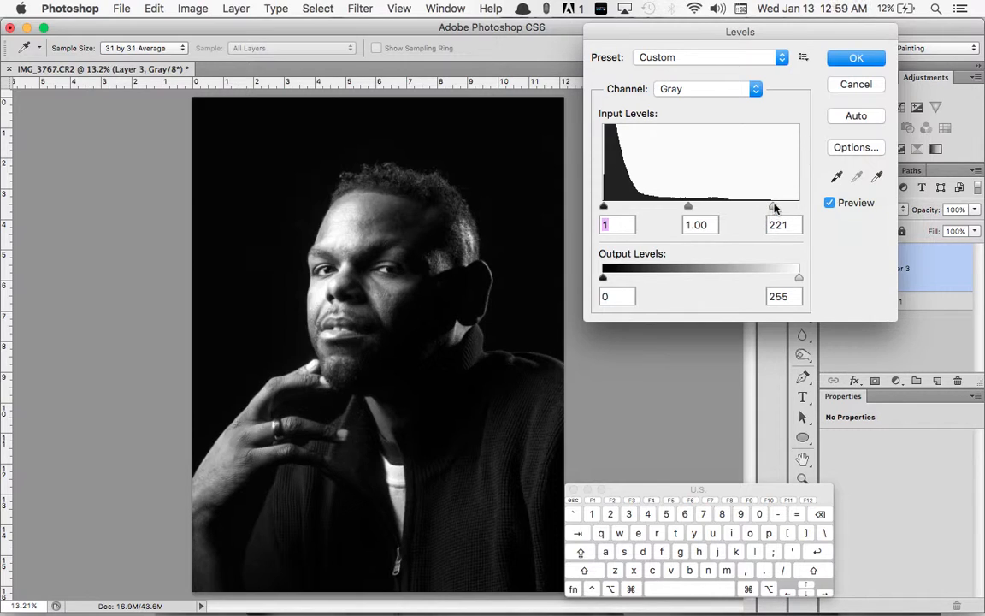
# Undo a trial move of the white input level so it stays at 221, and apply the Levels adjustment to Layer 3
pyautogui.moveTo(772, 206); pyautogui.dragTo(818, 211)
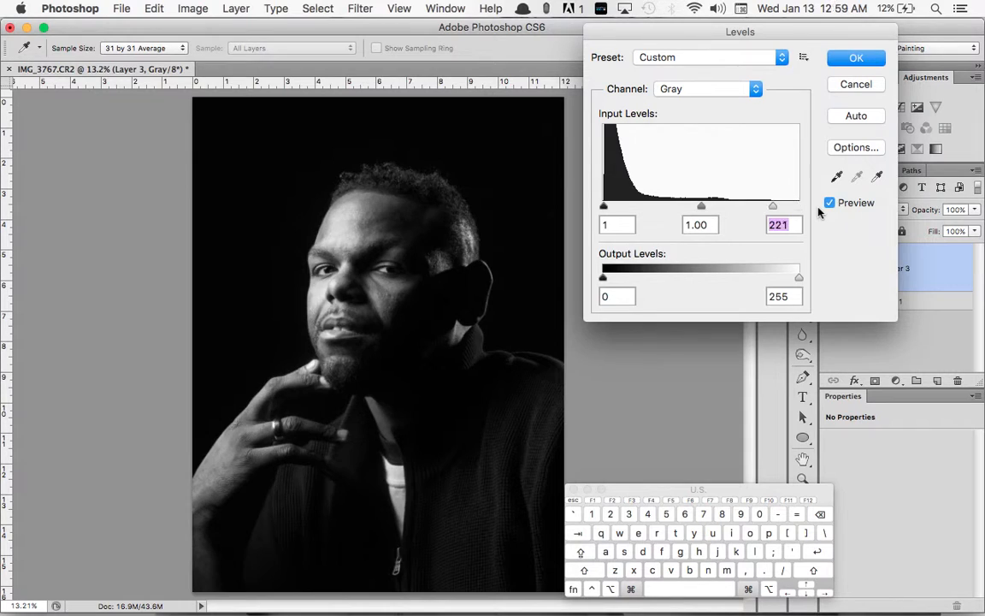
pyautogui.press('super+z')
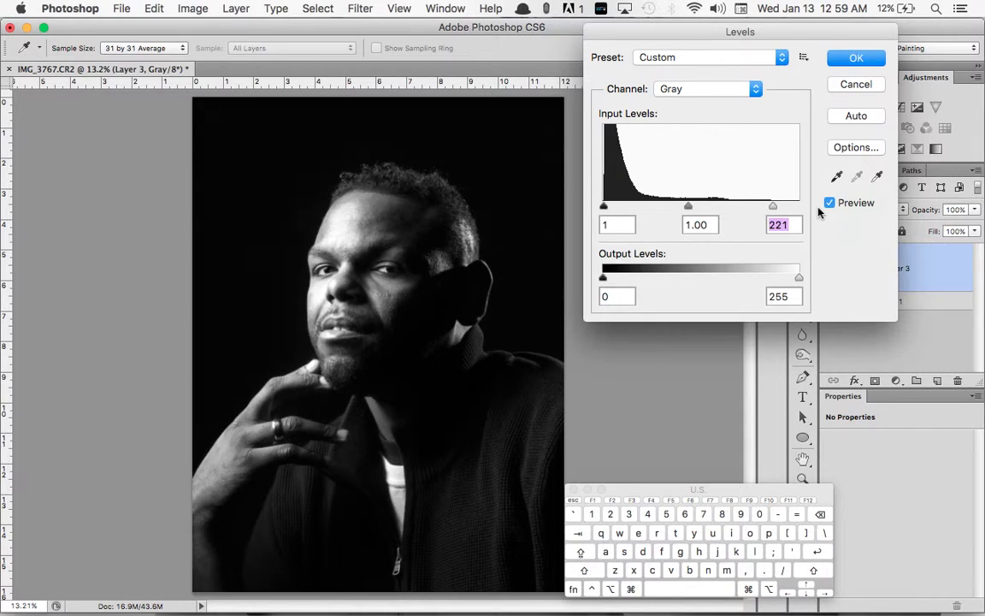
pyautogui.click(856, 58)
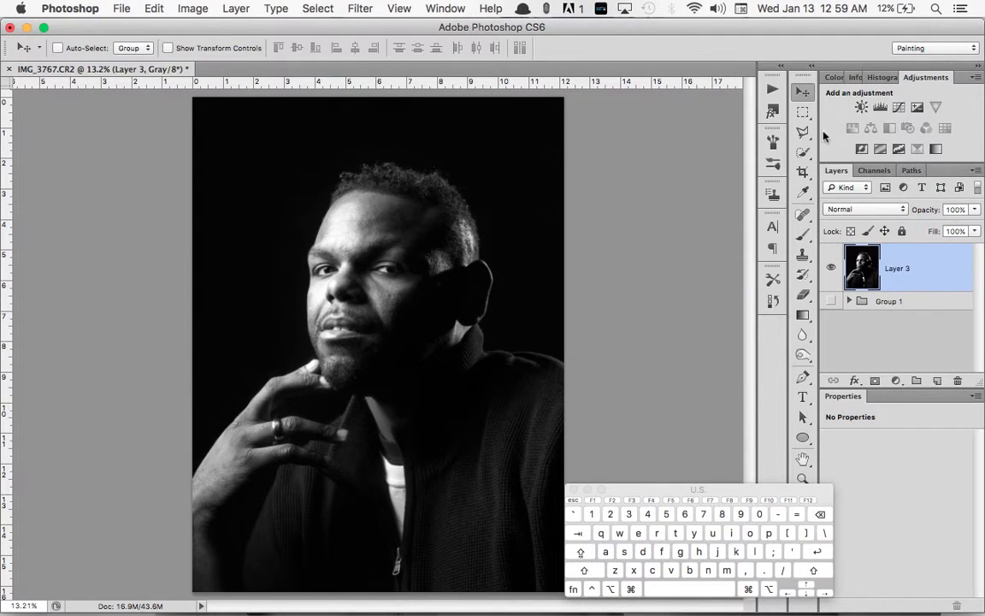
# Dock the Info panel between Histogram and Adjustments, and activate the Eyedropper tool for reading the portrait's tonal values
pyautogui.click(834, 78)
pyautogui.click(858, 78)
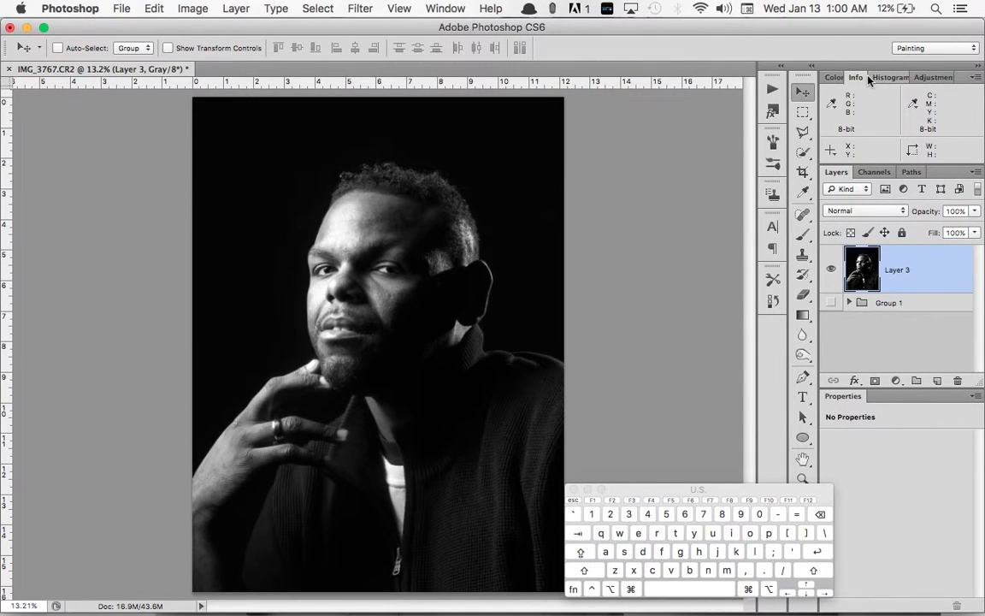
pyautogui.click(447, 9)
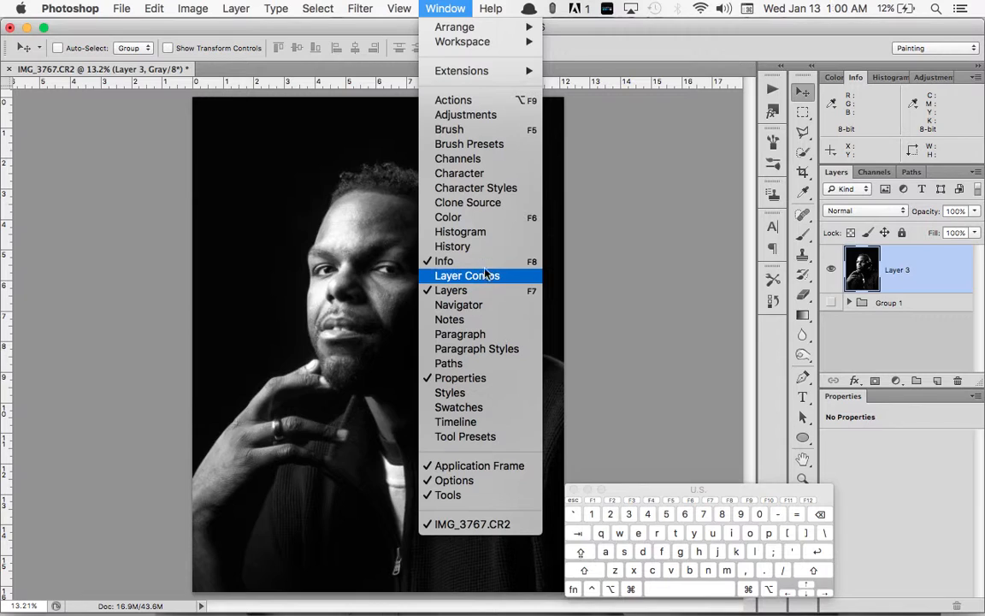
pyautogui.click(861, 77)
pyautogui.moveTo(860, 77); pyautogui.dragTo(769, 64)
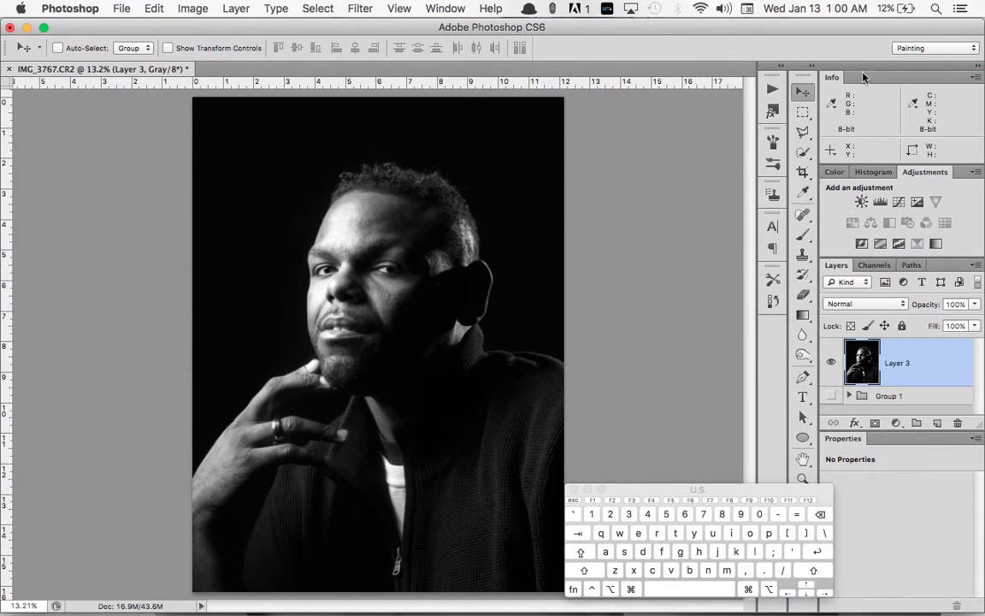
pyautogui.moveTo(829, 70); pyautogui.dragTo(851, 175)
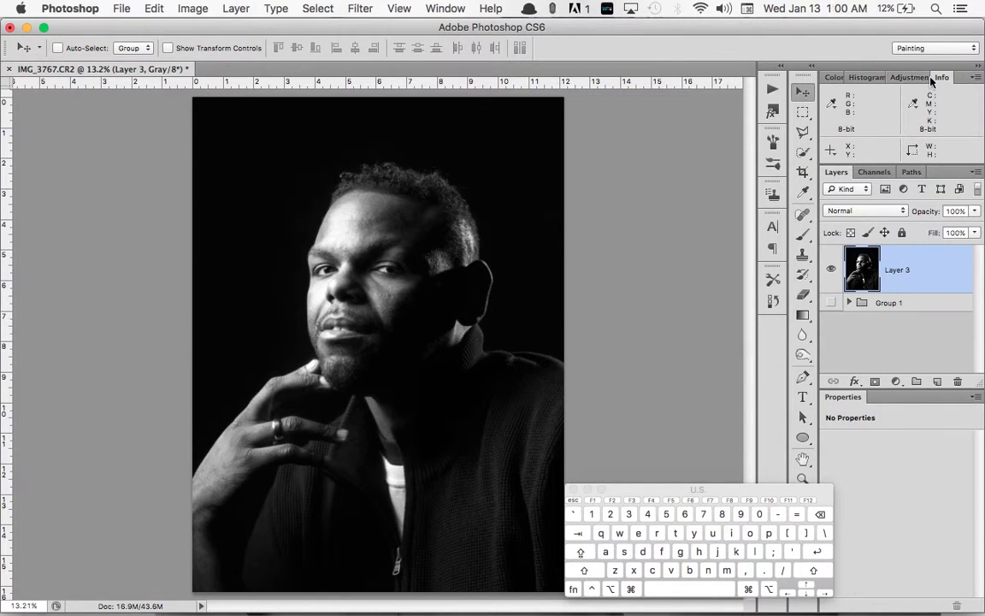
pyautogui.moveTo(935, 80); pyautogui.dragTo(896, 88)
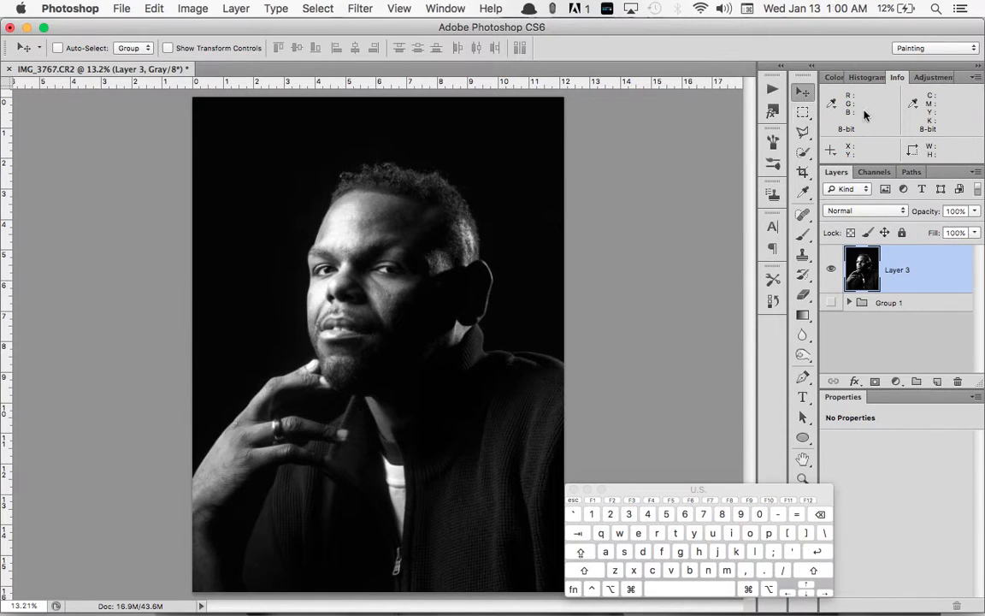
pyautogui.click(807, 197)
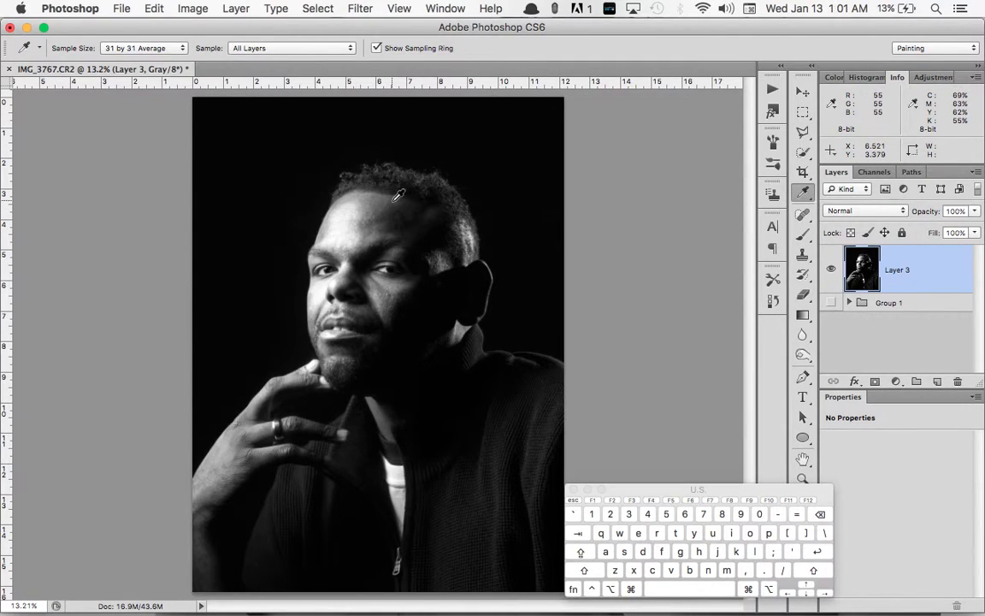
# Open _DSC4360.jpg from the desktop in Camera Raw to examine its RGB readout and histogram, and return to the portrait
pyautogui.press('F11')
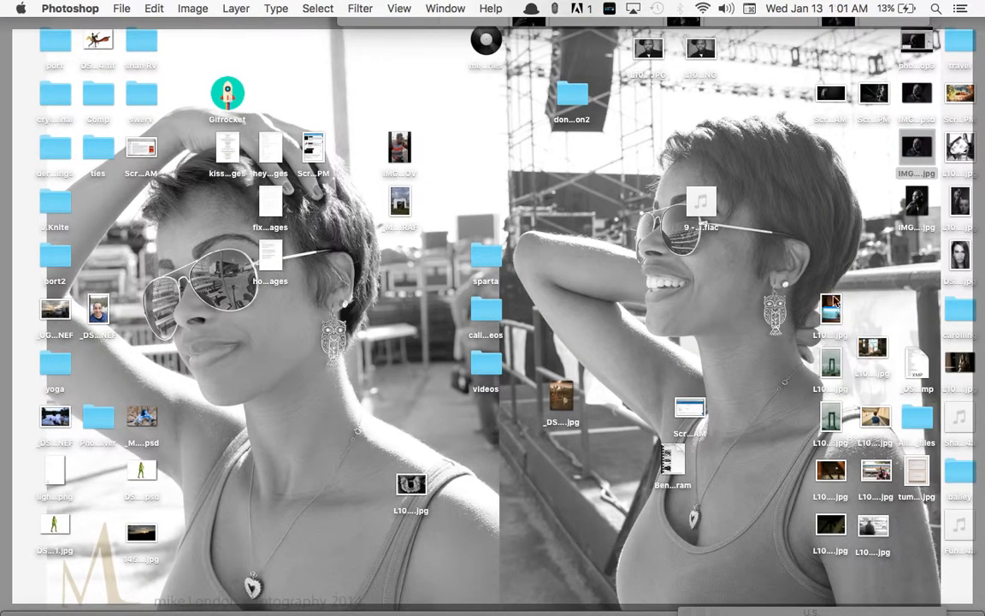
pyautogui.moveTo(562, 396); pyautogui.dragTo(296, 221)
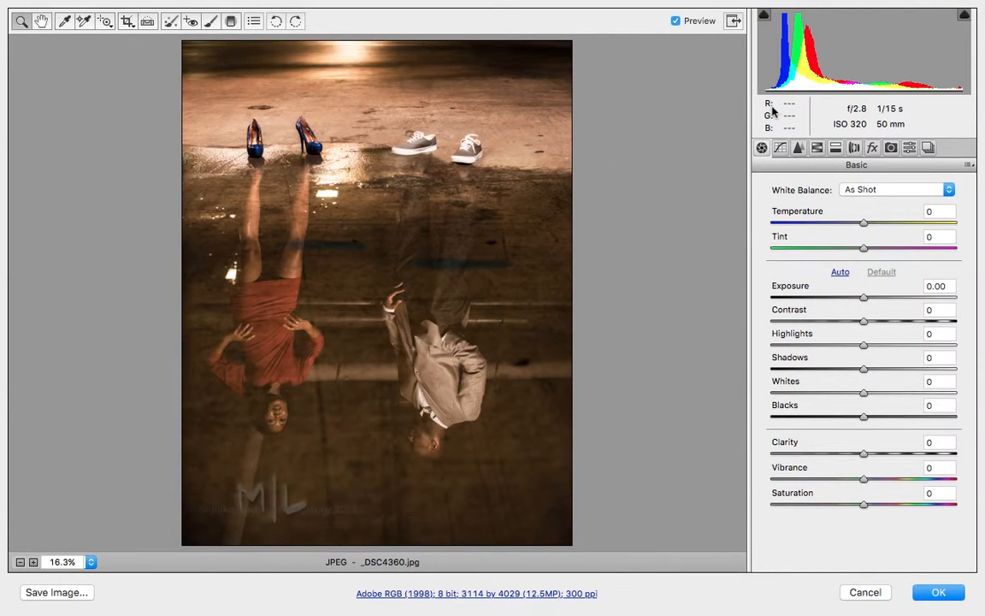
pyautogui.press('Return')
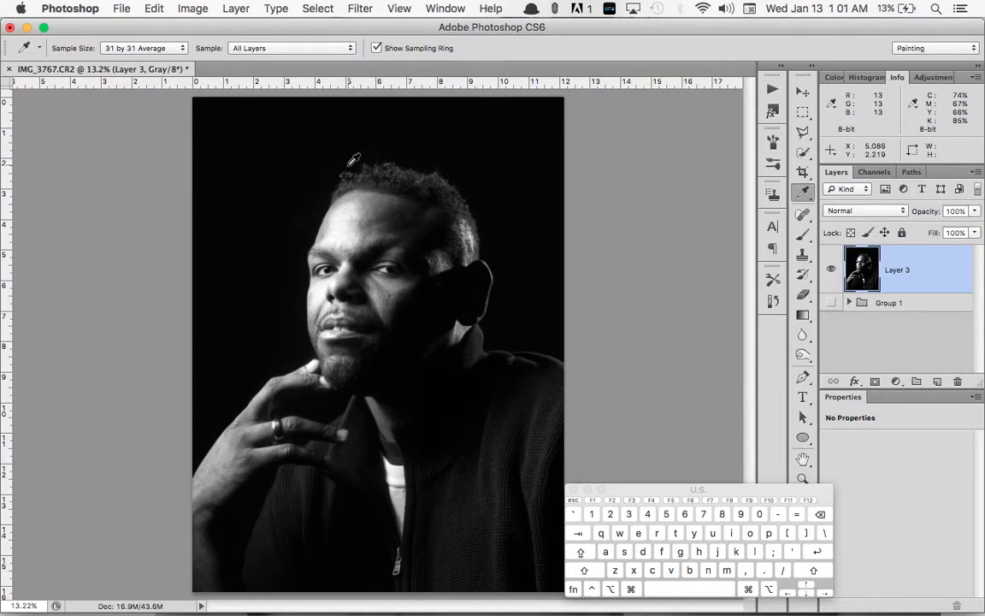
# Open _DSC4360.jpg from the desktop through Camera Raw as a document, and set the Eyedropper sample size to 5 by 5 Average
pyautogui.press('F11')
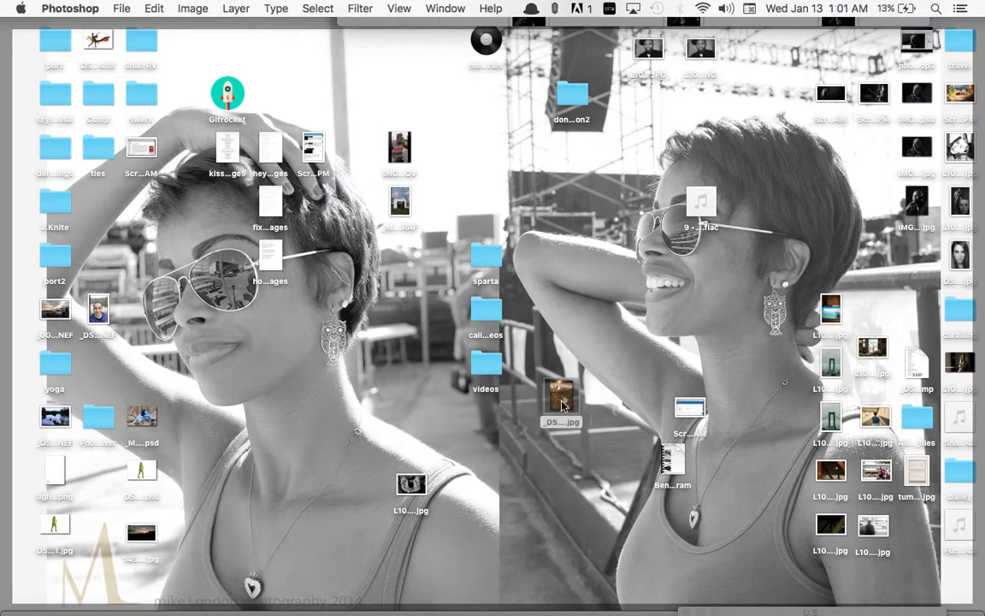
pyautogui.moveTo(385, 603)
pyautogui.moveTo(374, 601); pyautogui.dragTo(359, 586)
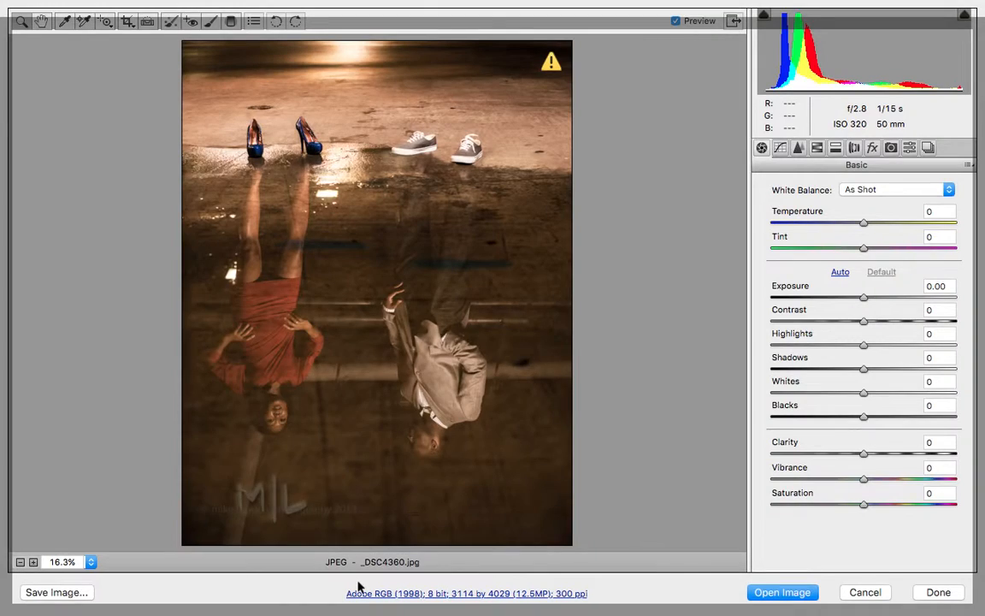
pyautogui.press('Return')
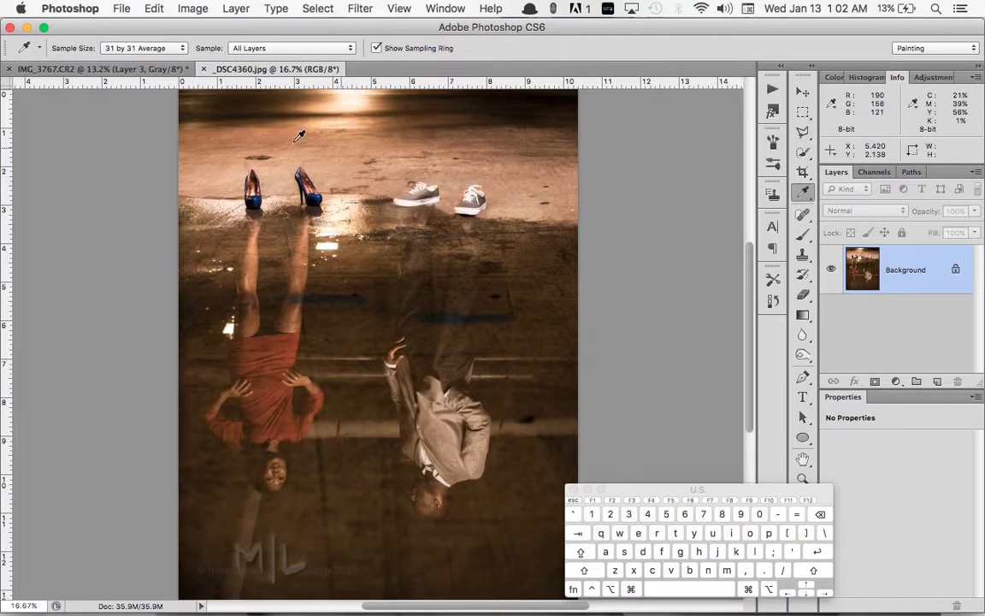
pyautogui.click(150, 48)
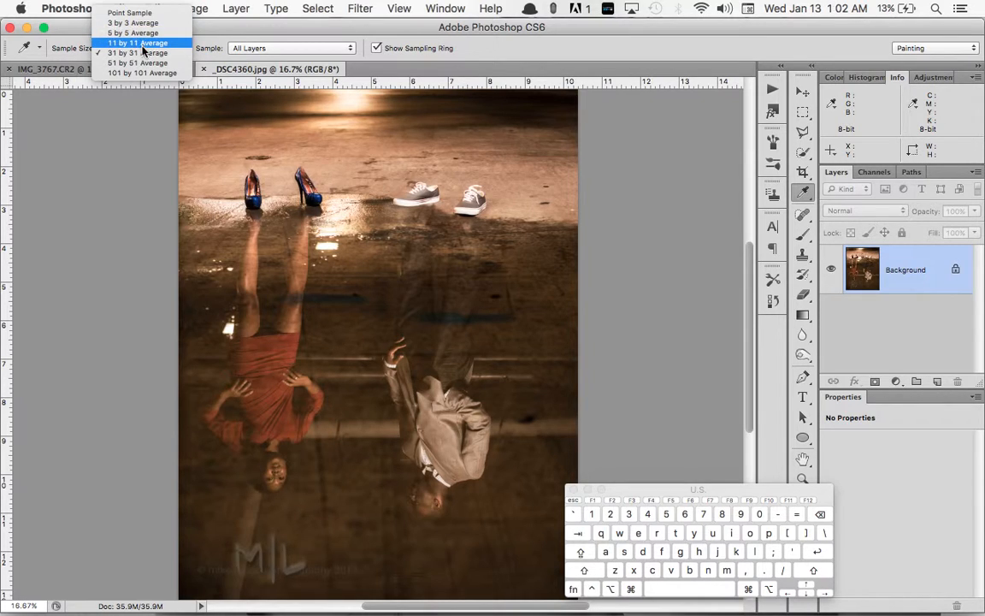
pyautogui.click(132, 32)
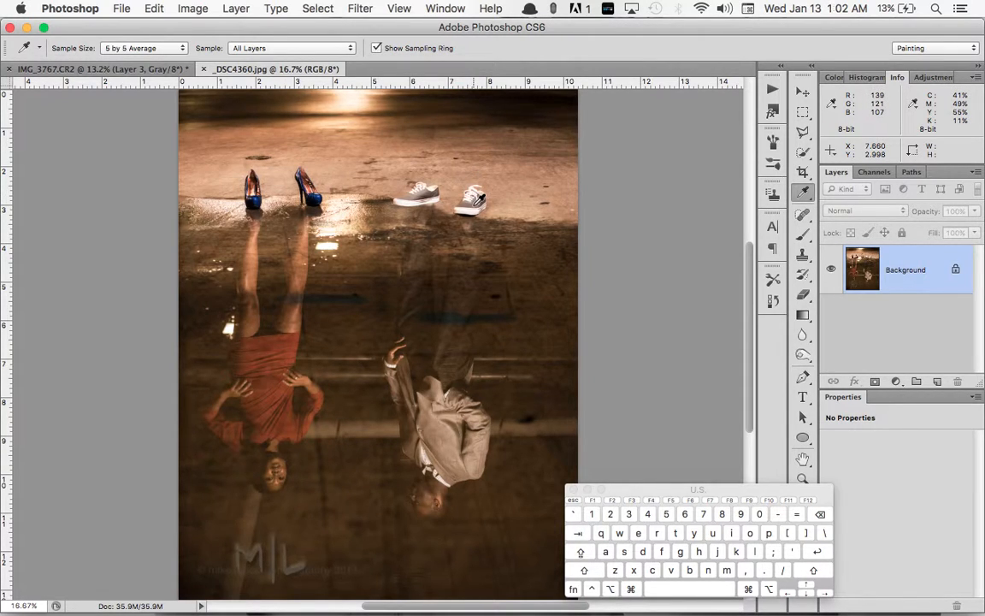
# Examine the individual pixels and color readouts in the dark floor areas of _DSC4360.jpg, including the blue shadow beside the woman's legs
pyautogui.scroll(10, 480, 163)
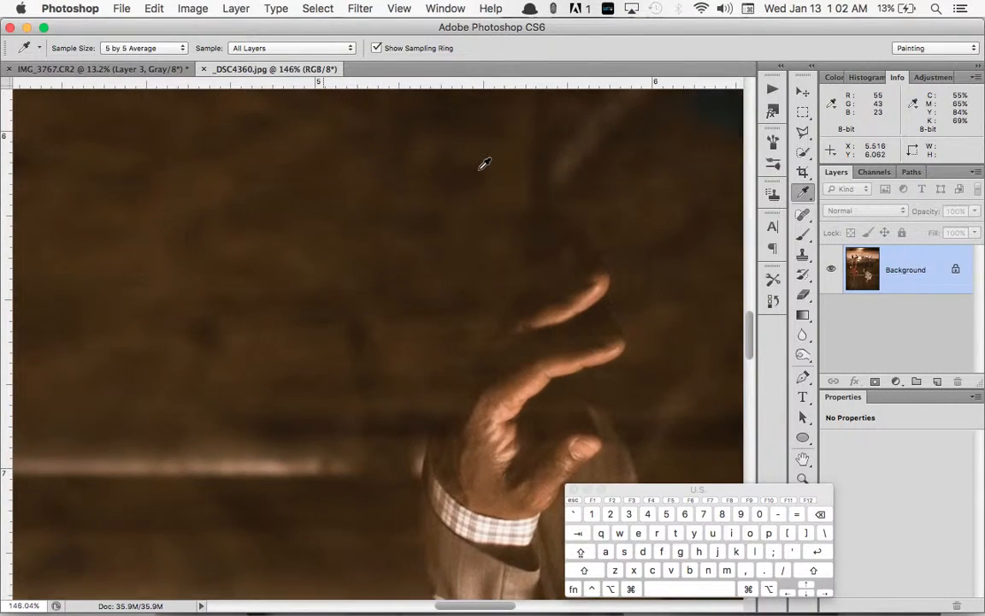
pyautogui.scroll(3, 484, 164)
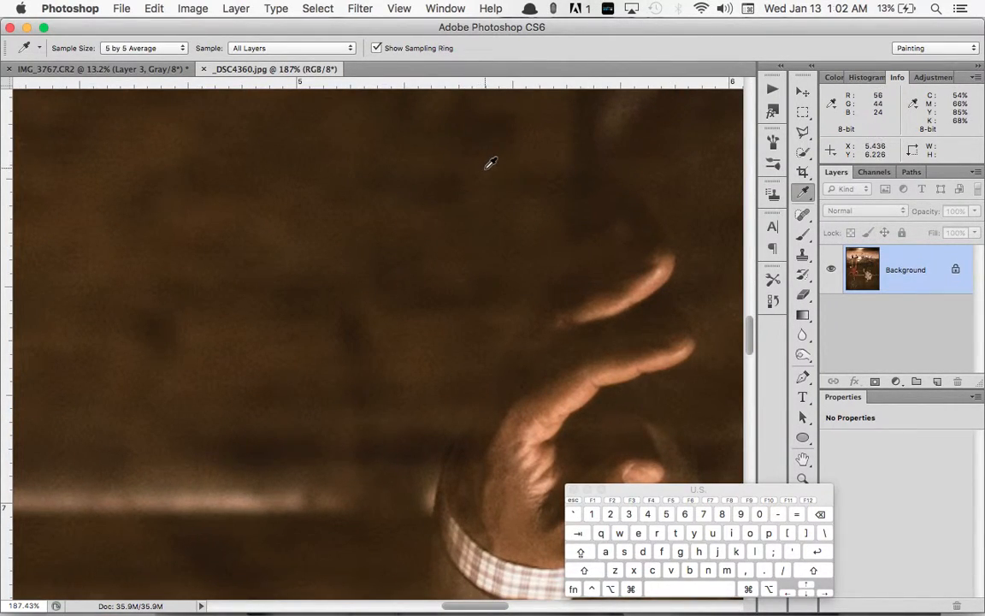
pyautogui.scroll(5, 481, 163)
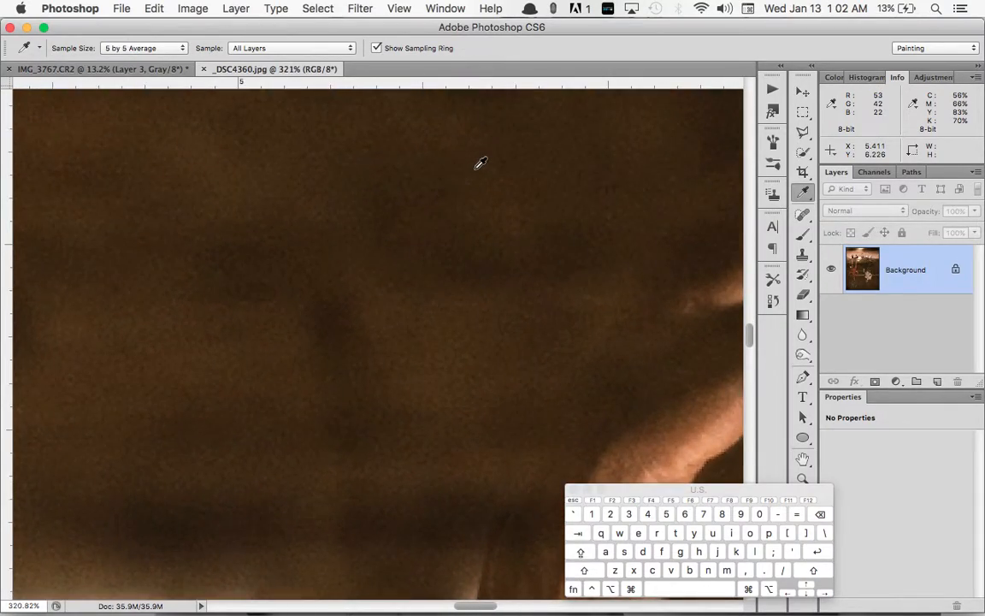
pyautogui.scroll(4, 481, 162)
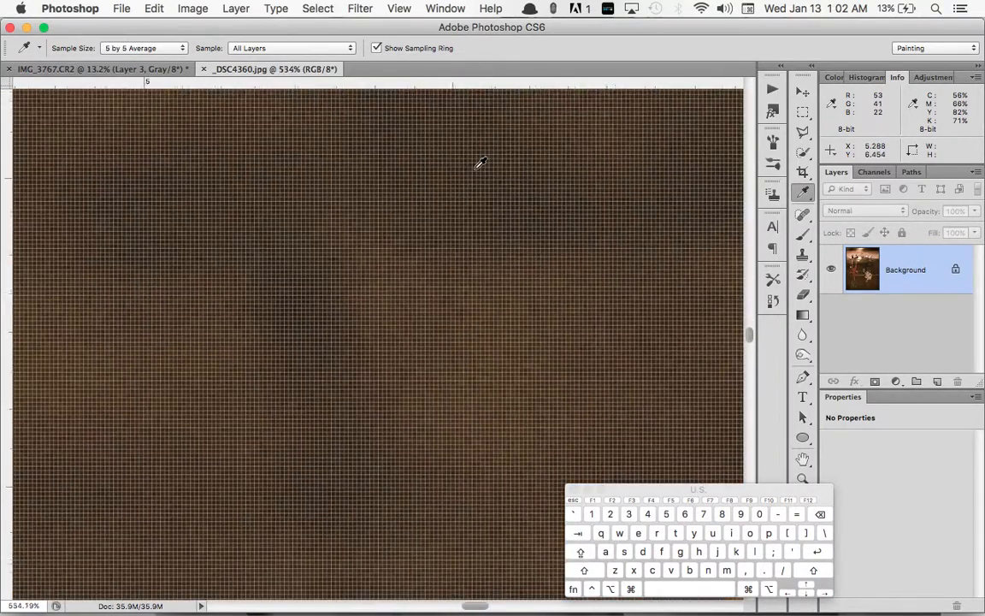
pyautogui.scroll(4, 480, 163)
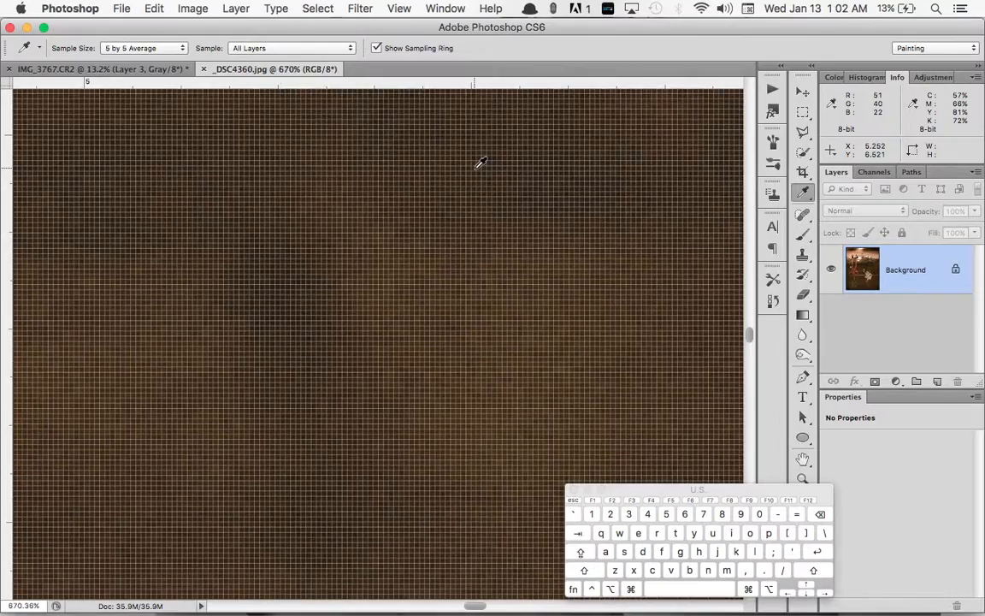
pyautogui.scroll(3, 480, 163)
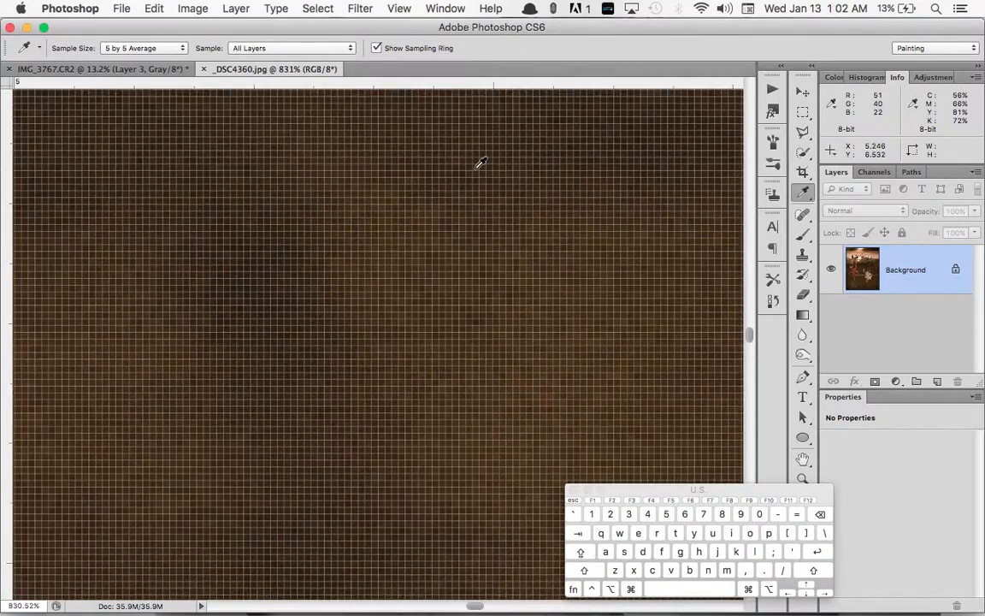
pyautogui.scroll(4, 480, 162)
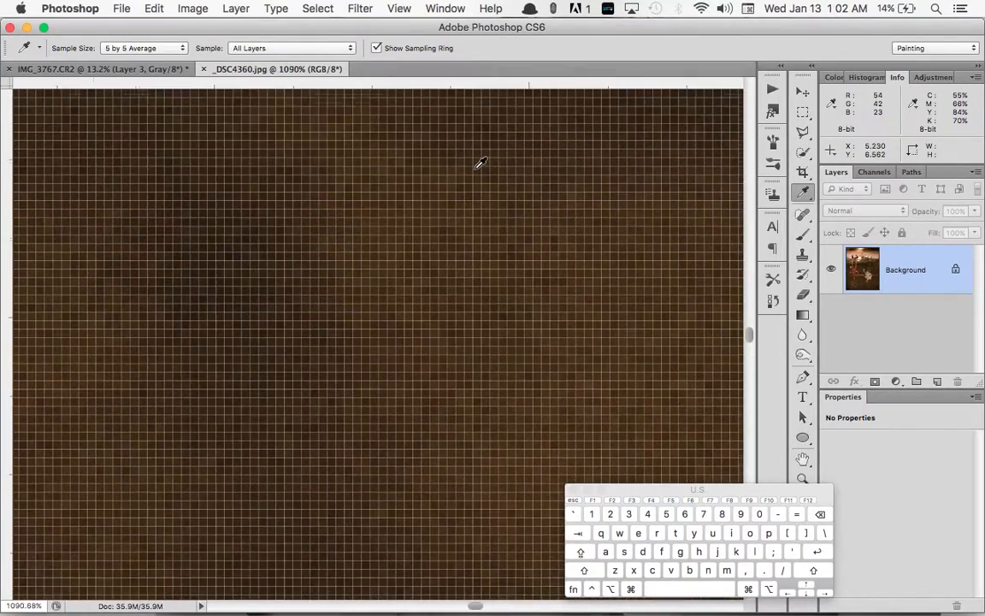
pyautogui.scroll(4, 481, 162)
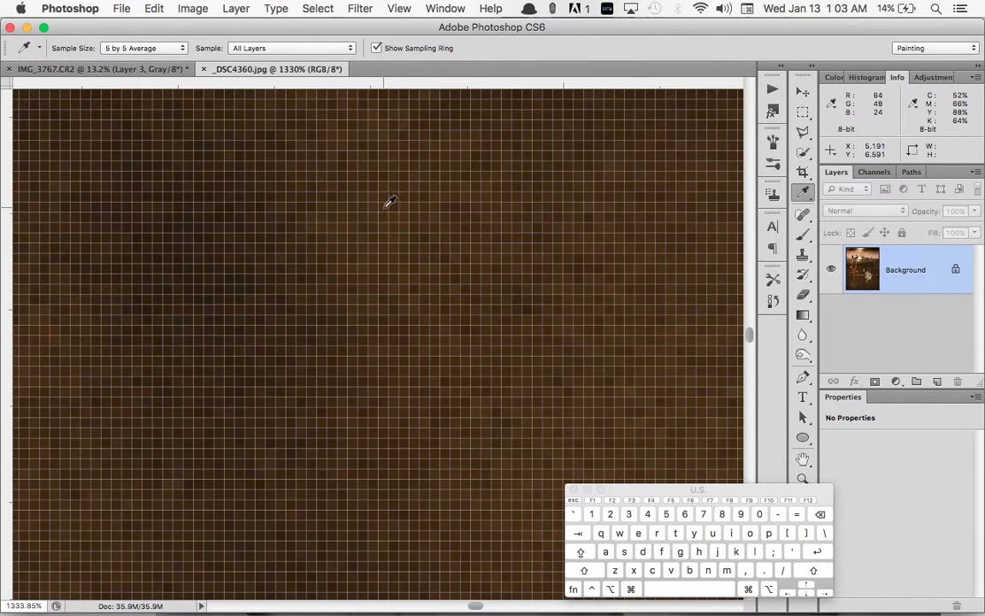
pyautogui.press('super+0')
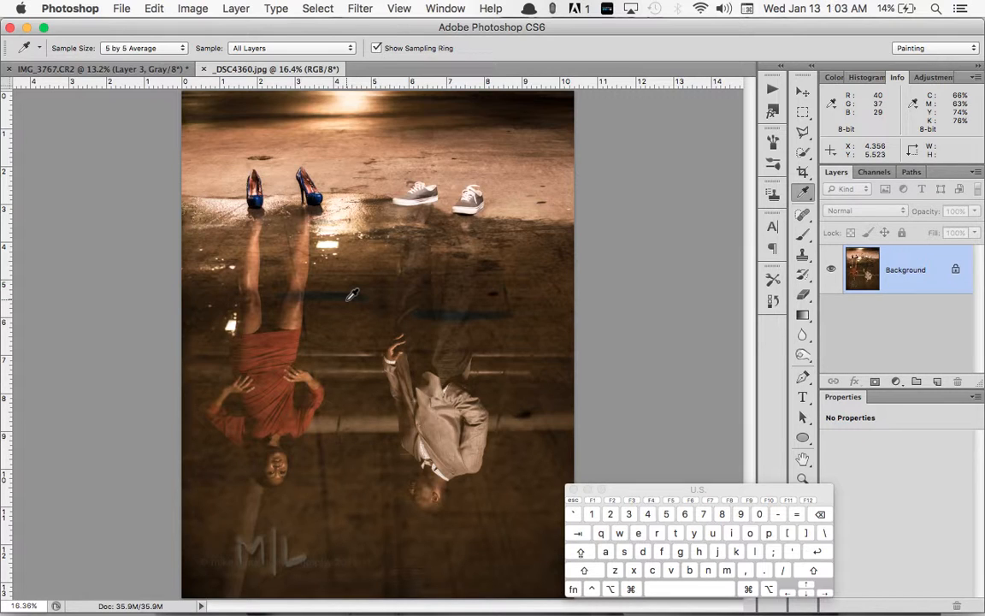
pyautogui.scroll(5, 353, 294)
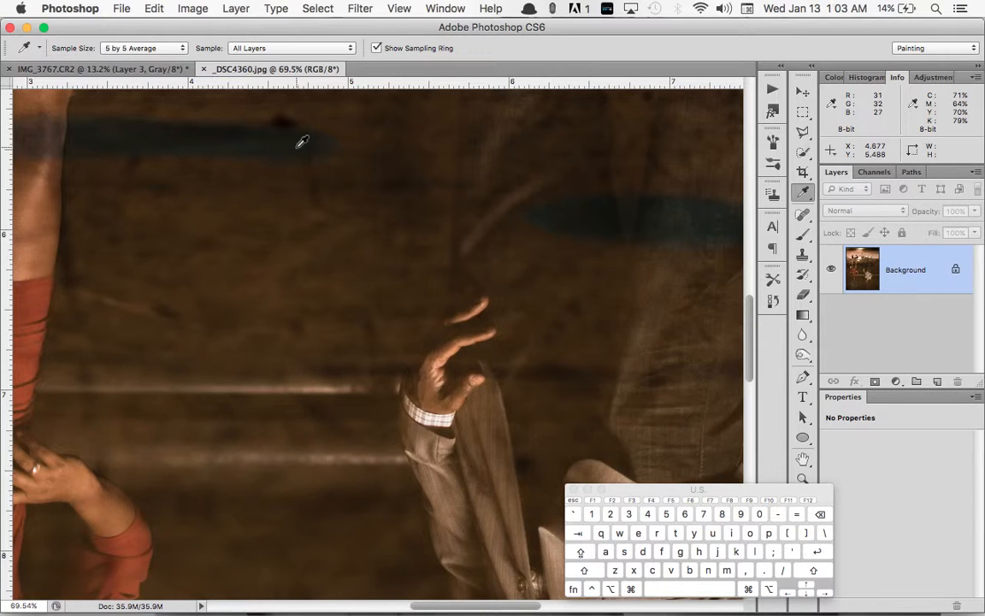
pyautogui.scroll(-10, 301, 142)
pyautogui.press('super+0')
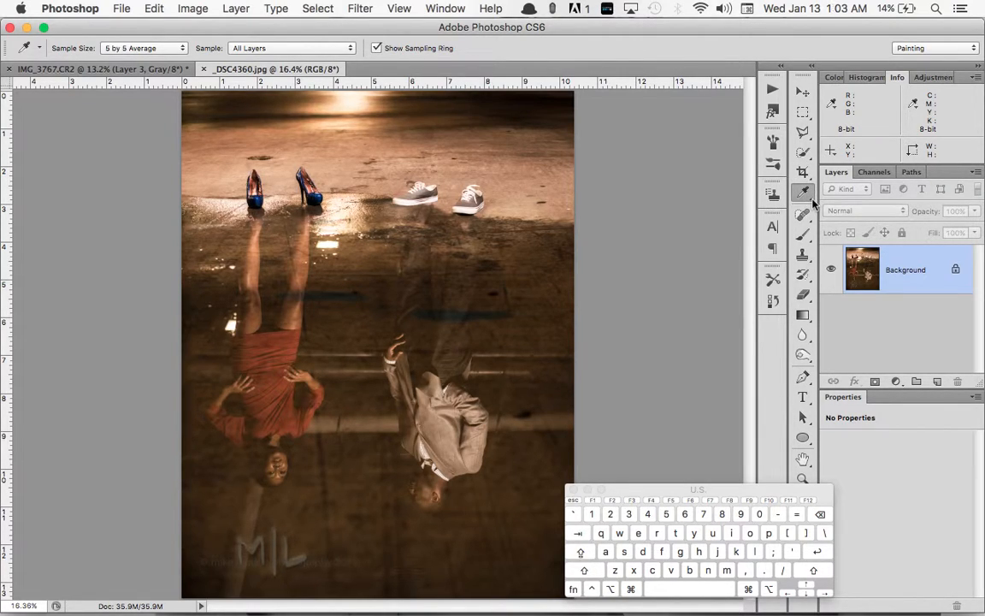
# In the IMG_3767.CR2 portrait, place one Color Sampler point on the dark background beside the head and another on the bright forehead
pyautogui.click(165, 66)
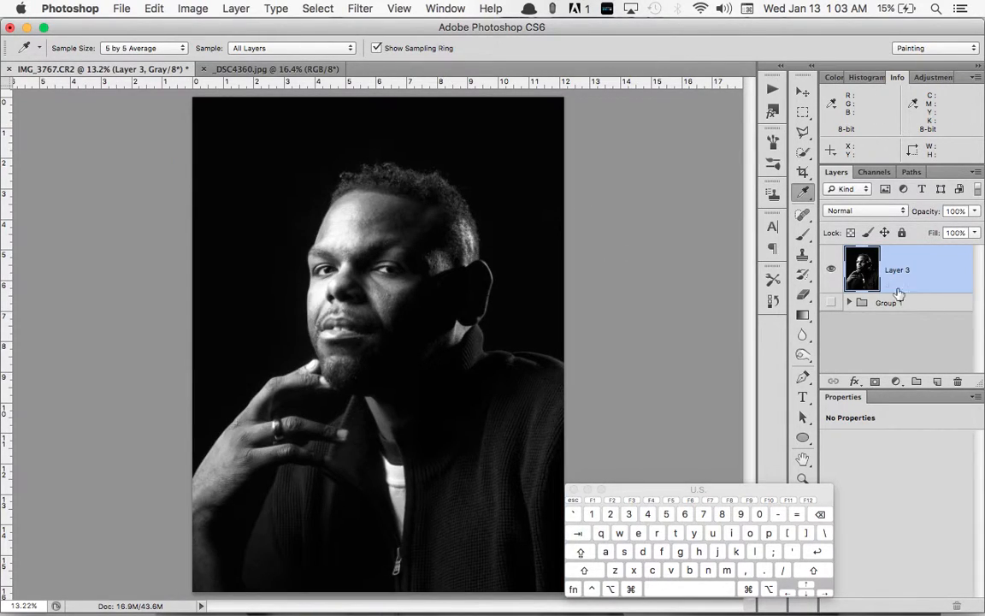
pyautogui.click(812, 200)
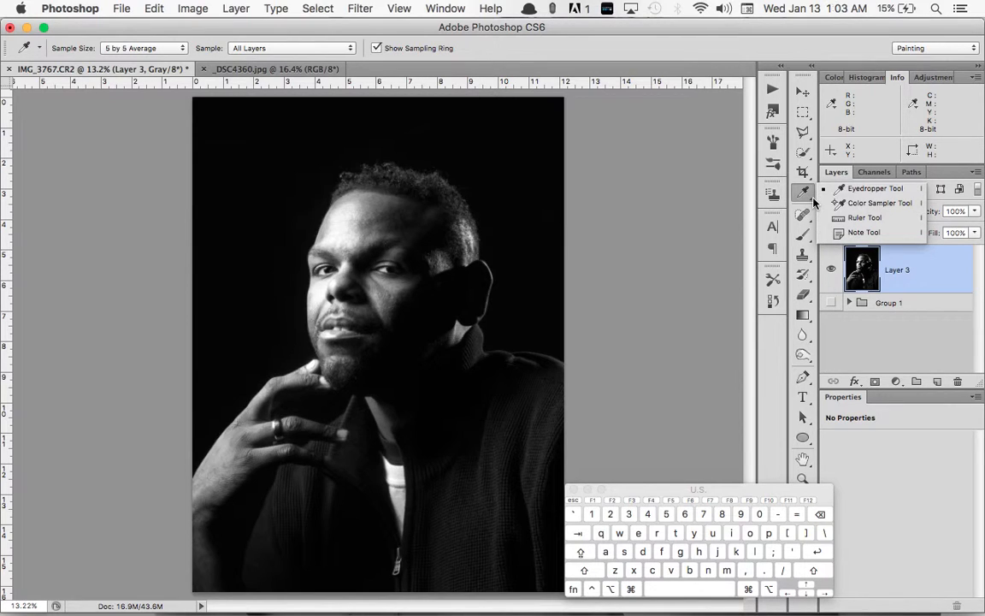
pyautogui.click(857, 205)
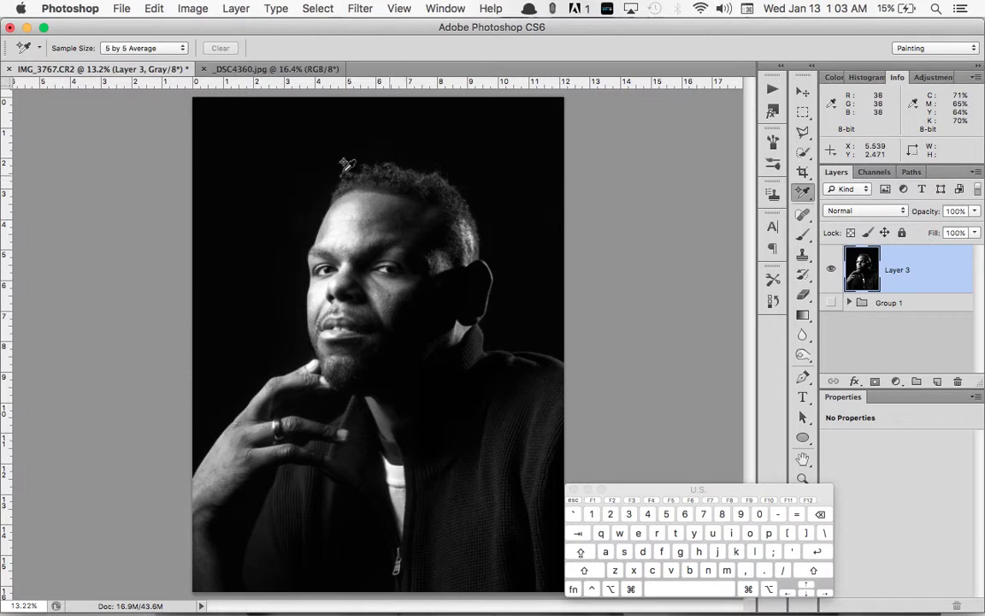
pyautogui.click(275, 172)
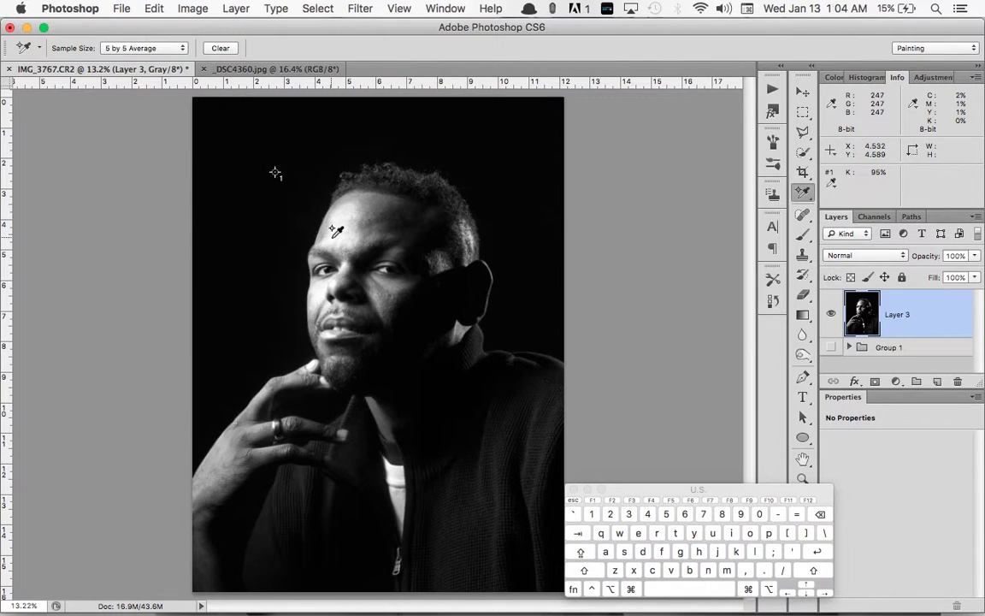
pyautogui.click(332, 242)
# Set the readouts of color samplers #1 and #2 to RGB Color
pyautogui.click(835, 187)
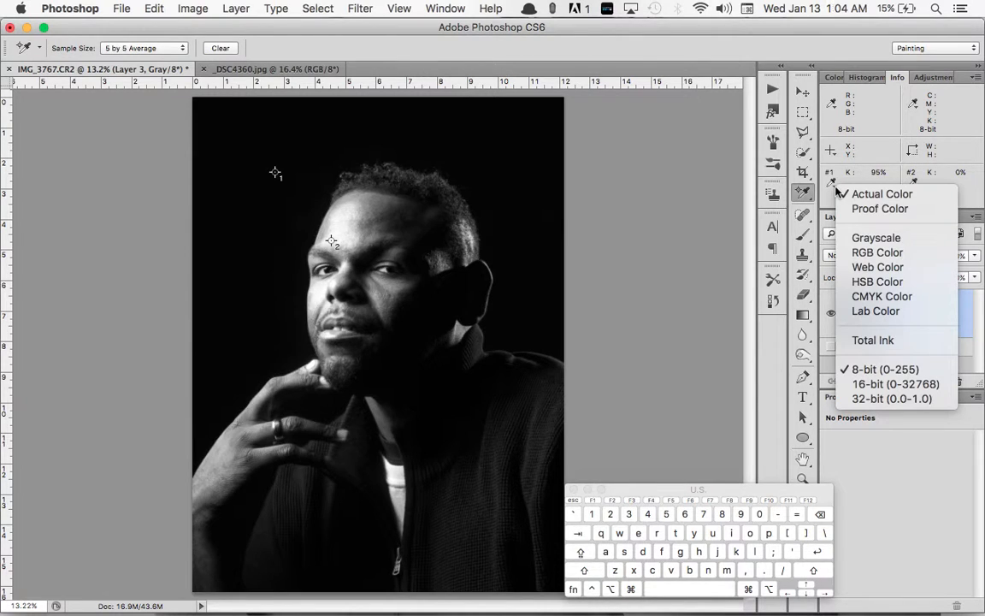
pyautogui.click(910, 253)
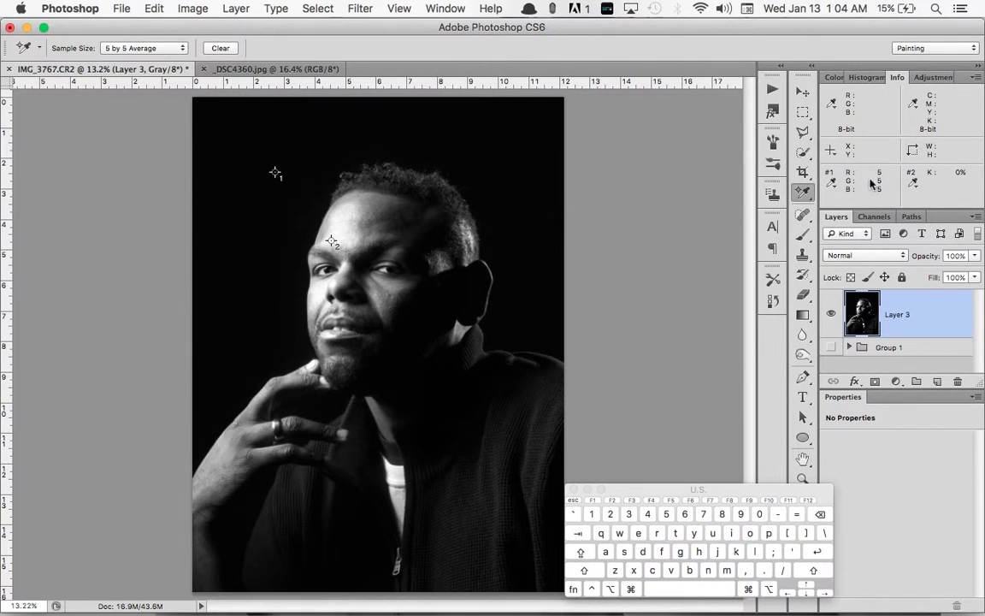
pyautogui.click(913, 184)
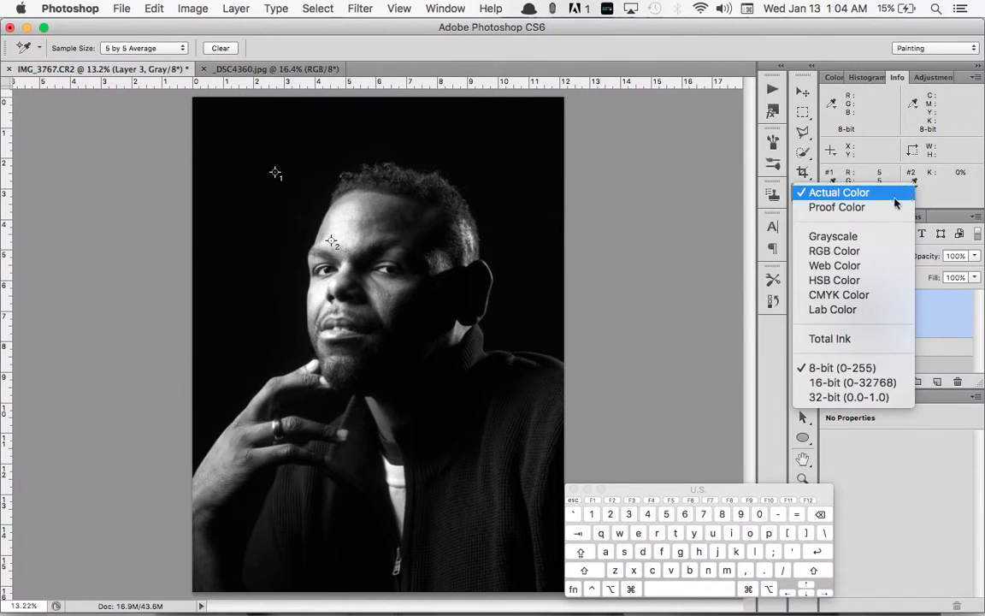
pyautogui.click(869, 251)
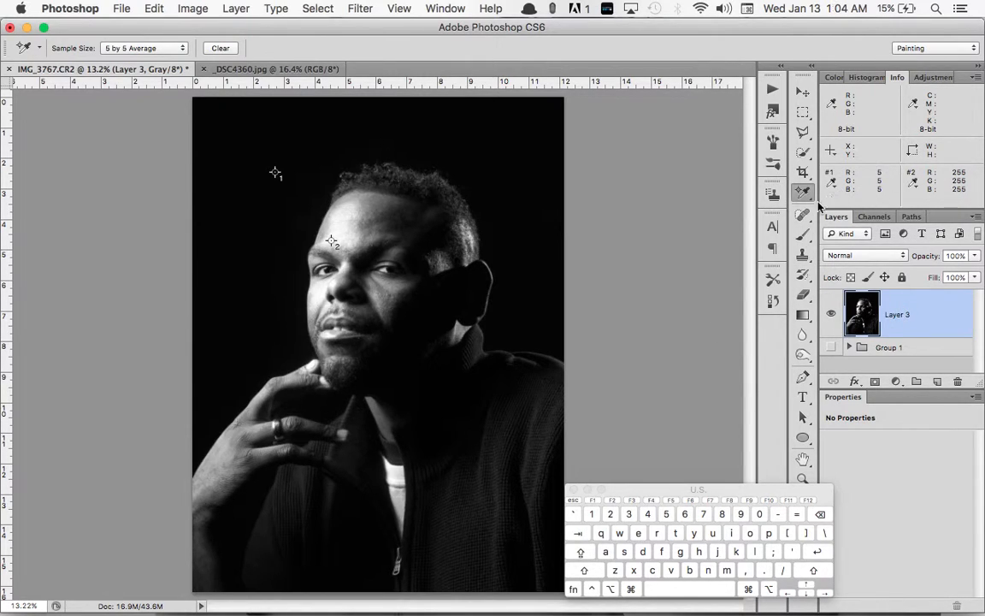
pyautogui.click(771, 248)
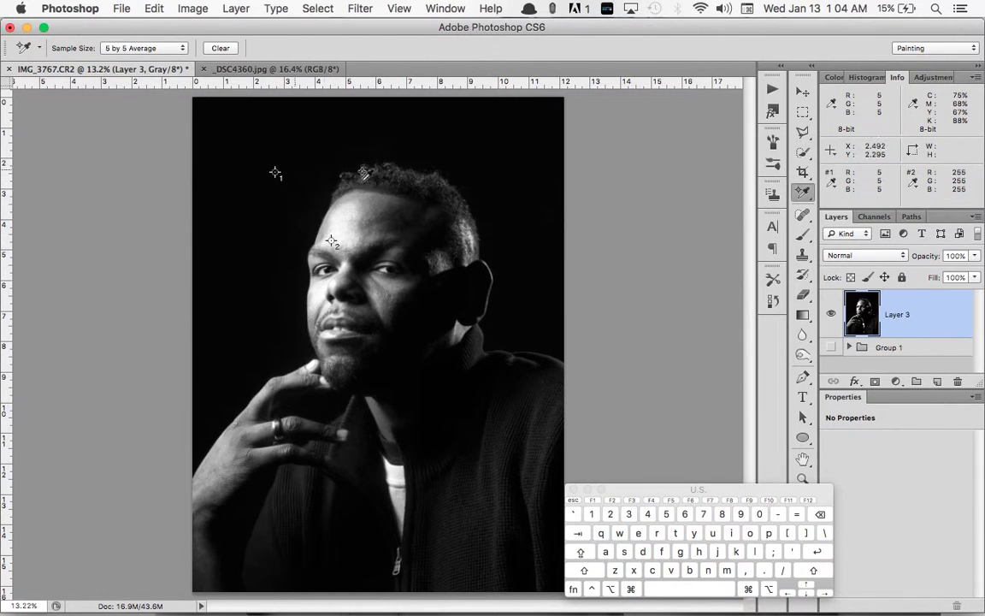
# Try Levels on Layer 3 with white input at 87 and 242 and black input at 10, and cancel the adjustment
pyautogui.press('super+l')
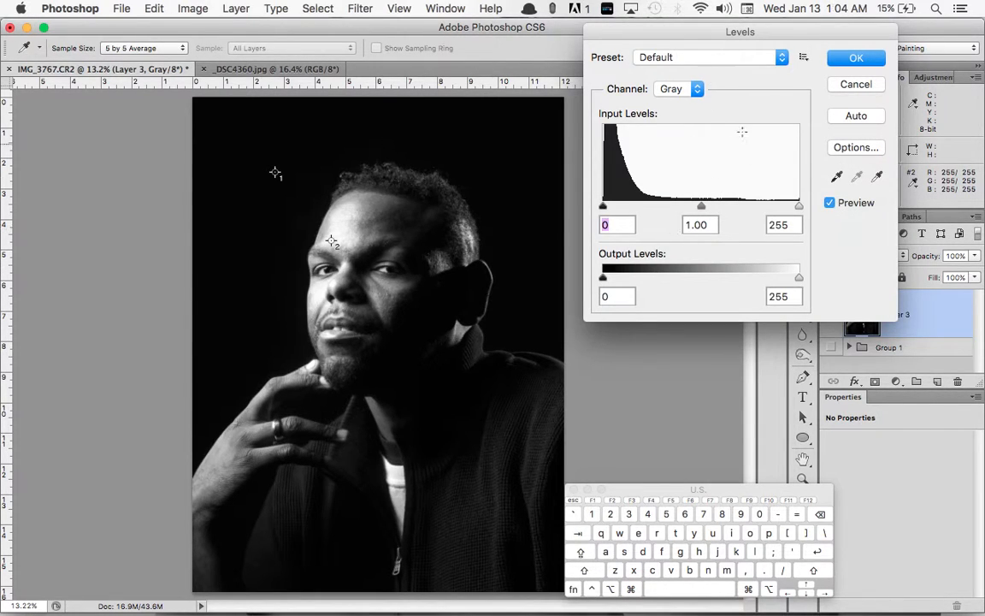
pyautogui.moveTo(804, 36); pyautogui.dragTo(675, 30)
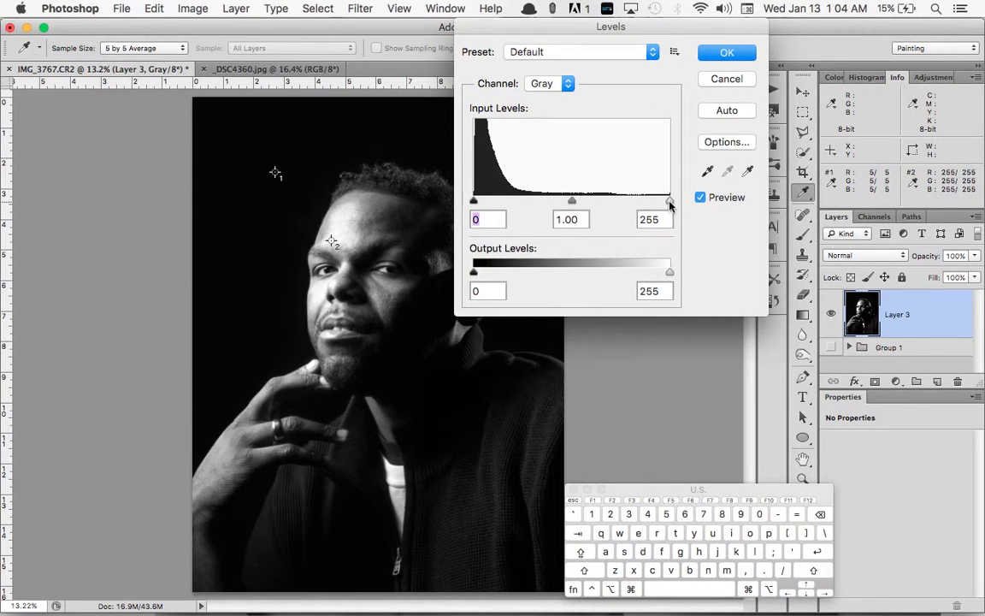
pyautogui.moveTo(671, 205); pyautogui.dragTo(540, 190)
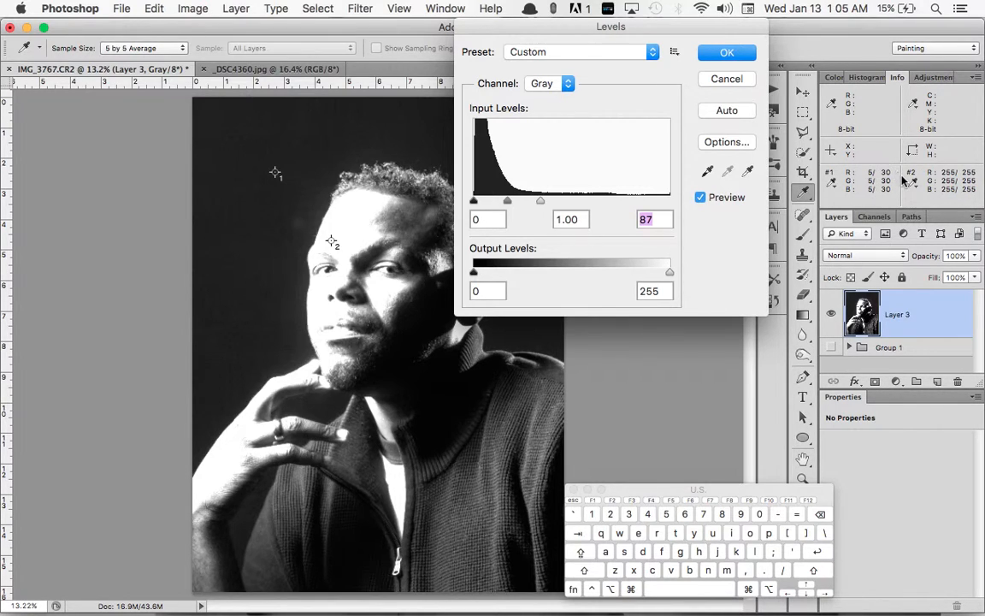
pyautogui.moveTo(540, 202); pyautogui.dragTo(663, 202)
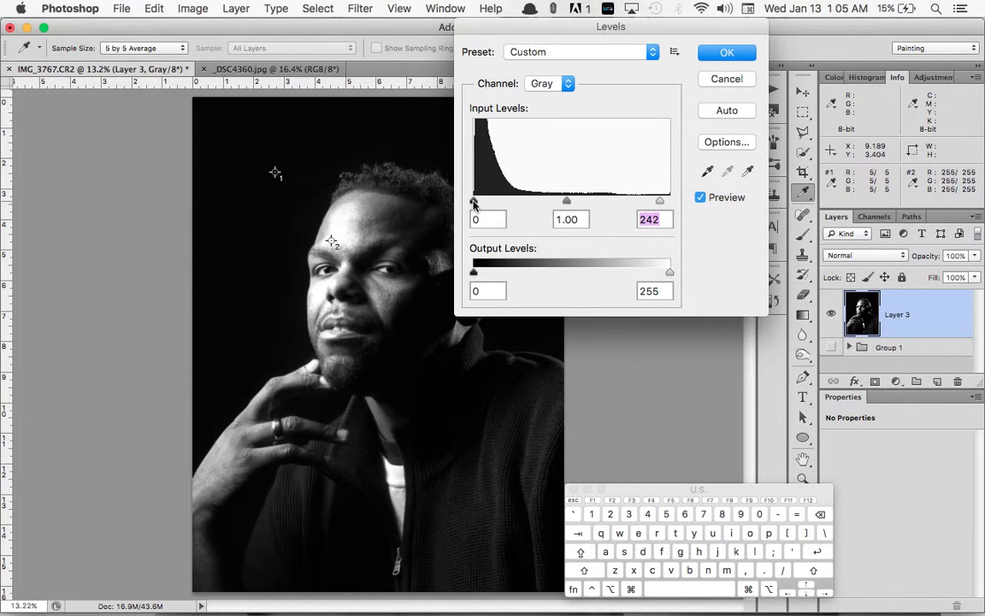
pyautogui.moveTo(474, 203)
pyautogui.mouseDown()
pyautogui.moveTo(660, 202)
pyautogui.moveTo(483, 206)
pyautogui.mouseUp()
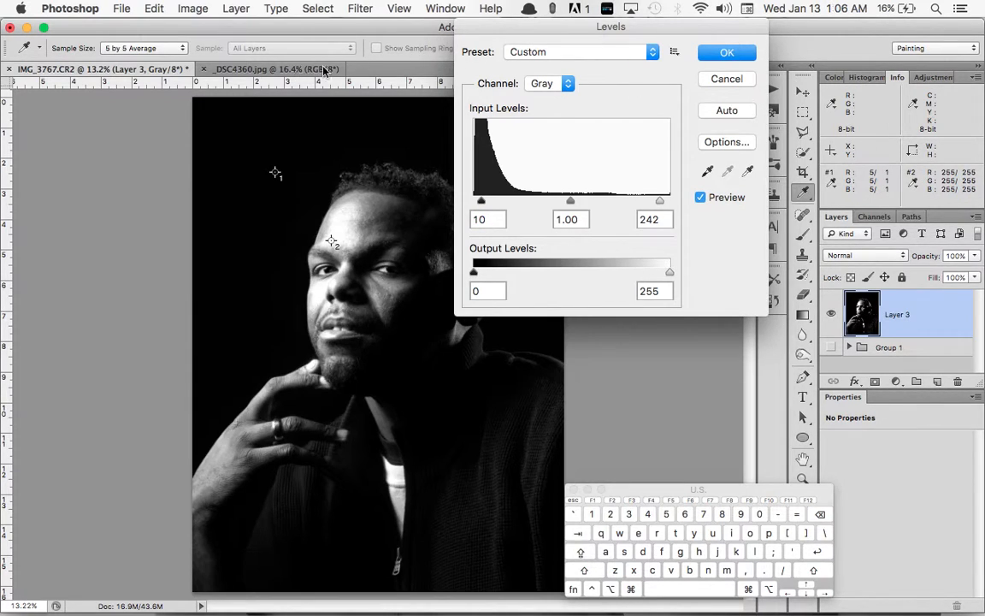
pyautogui.click(742, 80)
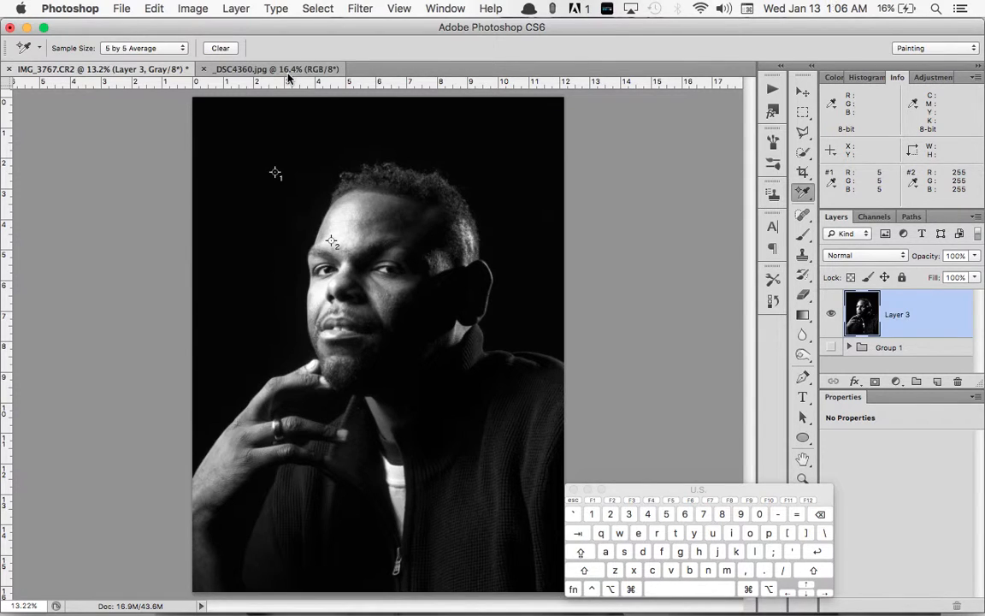
# In _DSC4360.jpg, place one Color Sampler point on the woman's red dress and a second at the base of the right blue heel
pyautogui.click(309, 72)
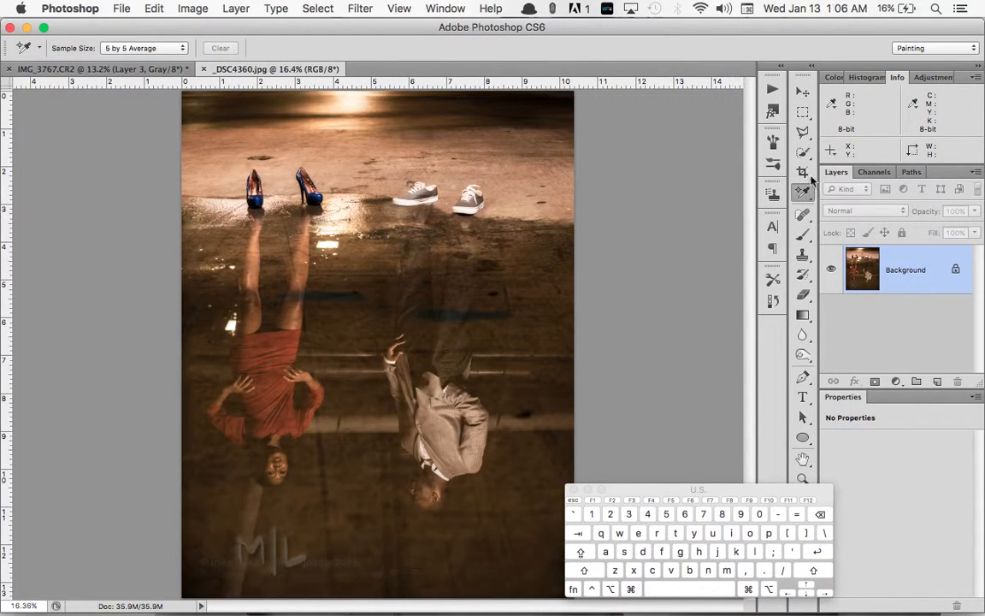
pyautogui.click(261, 392)
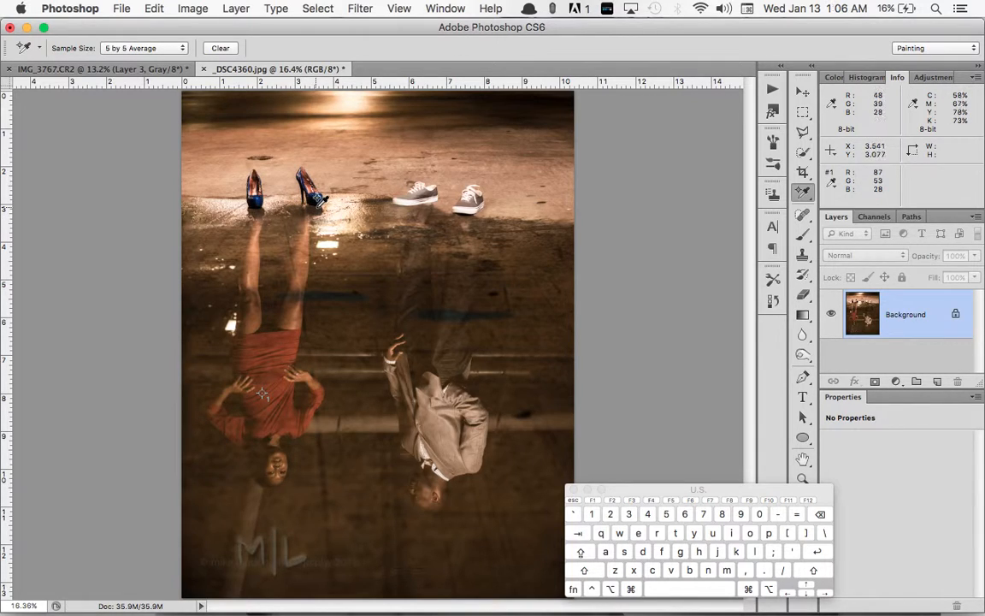
pyautogui.click(315, 198)
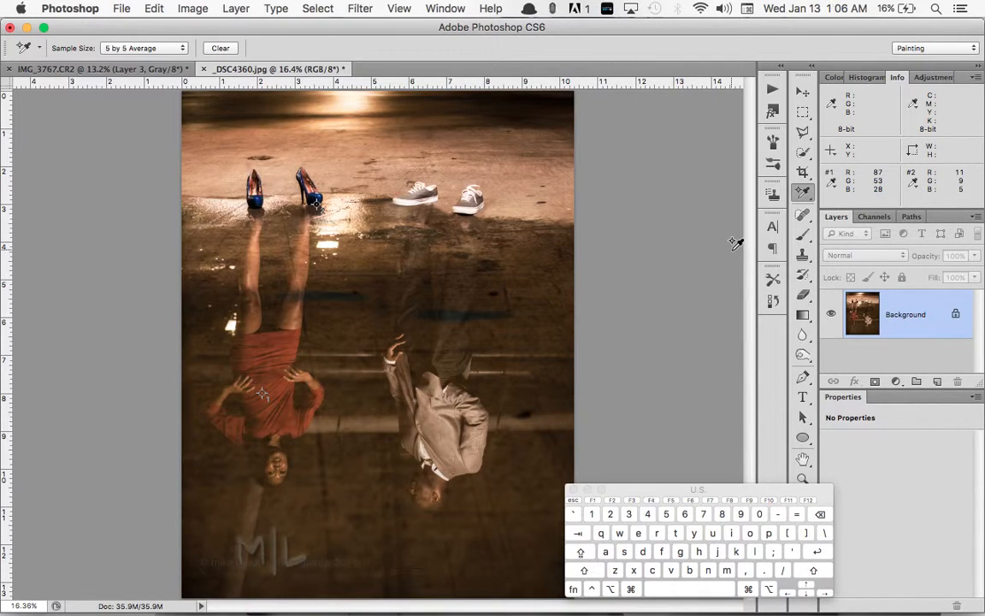
# Open Levels on _DSC4360.jpg and set the Red channel's white input to 197
pyautogui.press('super+l')
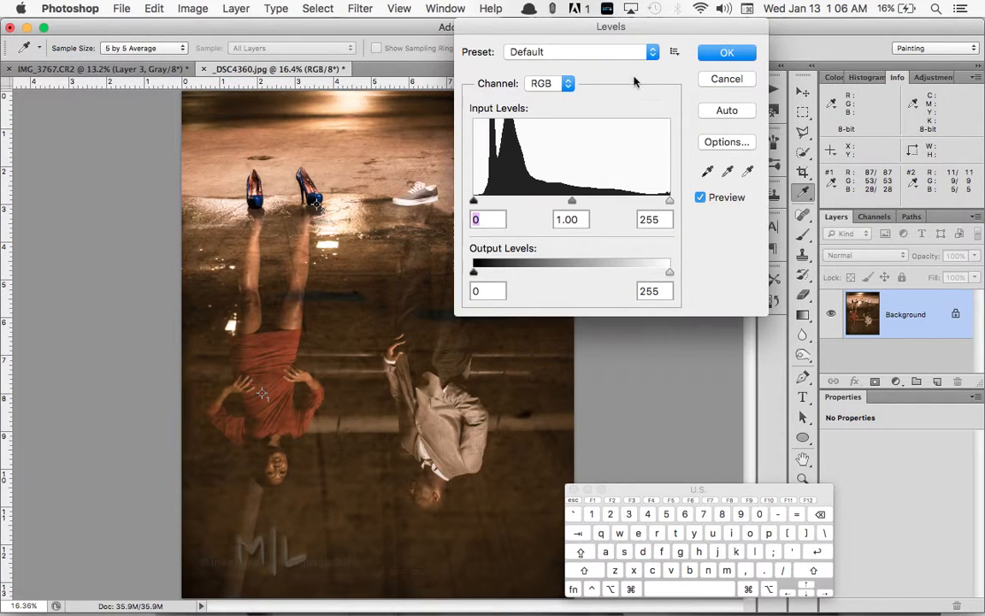
pyautogui.click(568, 82)
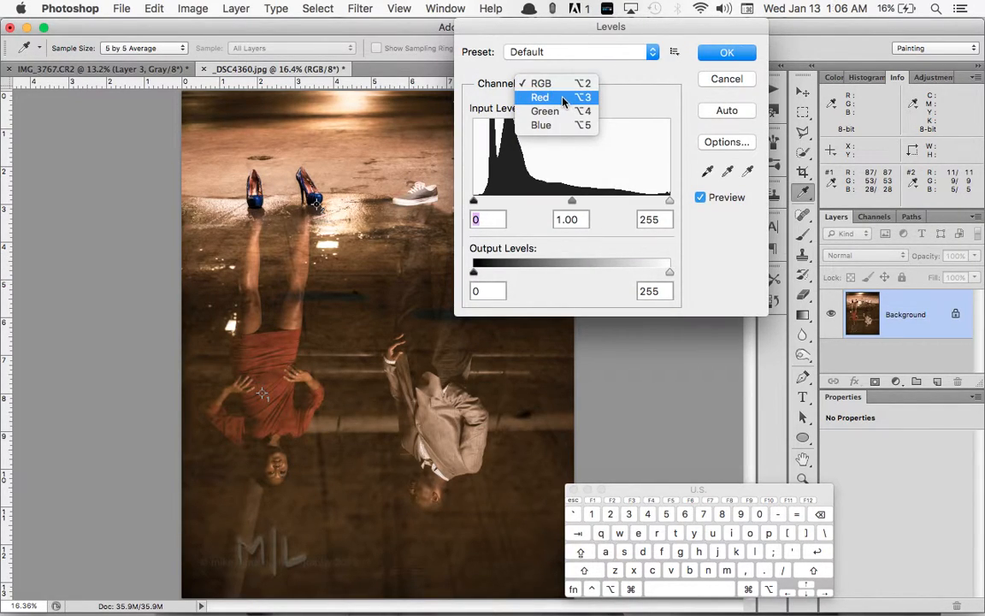
pyautogui.click(554, 97)
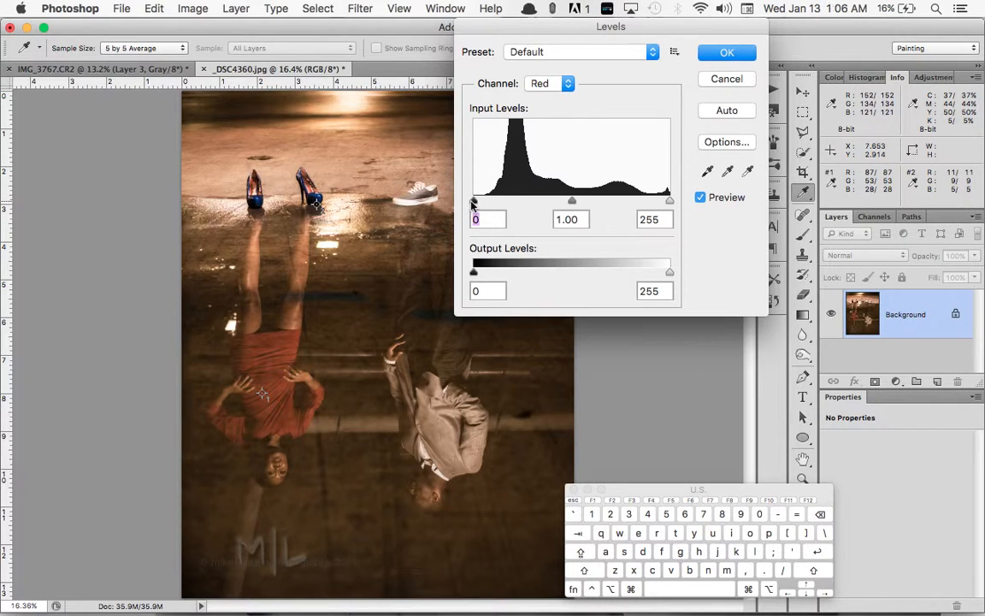
pyautogui.moveTo(473, 204); pyautogui.dragTo(394, 180)
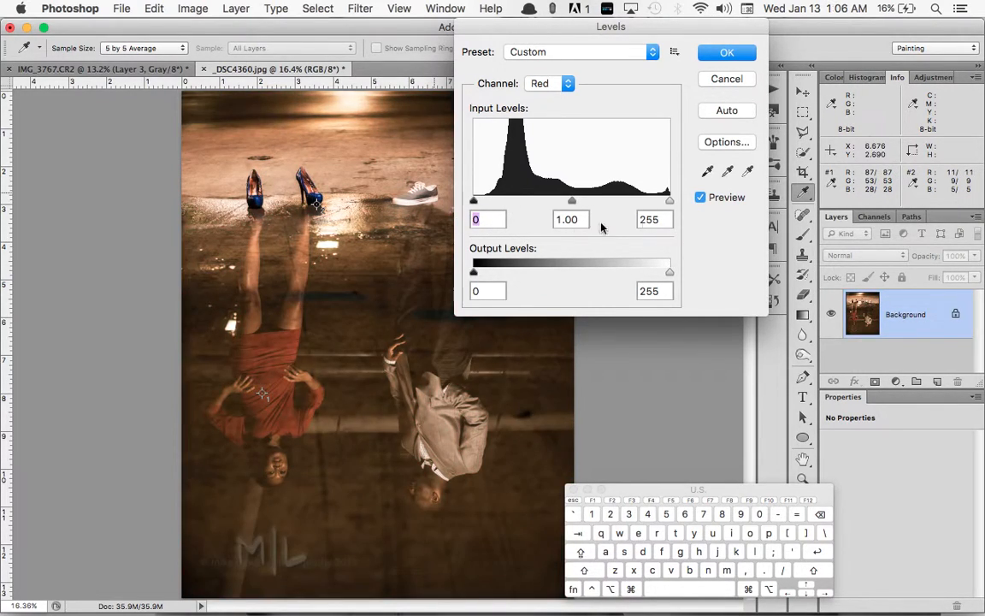
pyautogui.moveTo(670, 203); pyautogui.dragTo(625, 198)
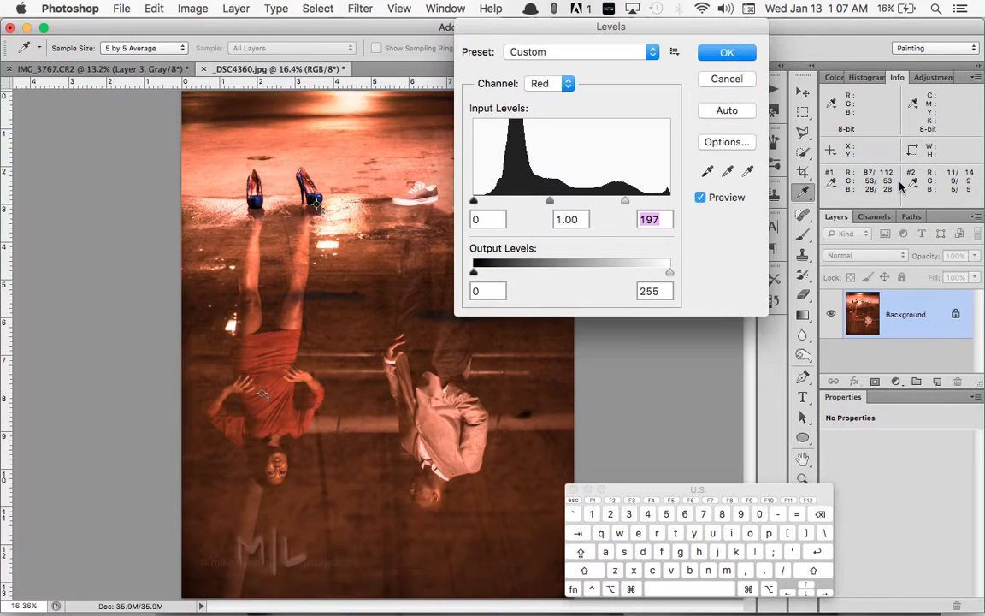
# Set the Green channel's white input to 189 in Levels
pyautogui.click(539, 83)
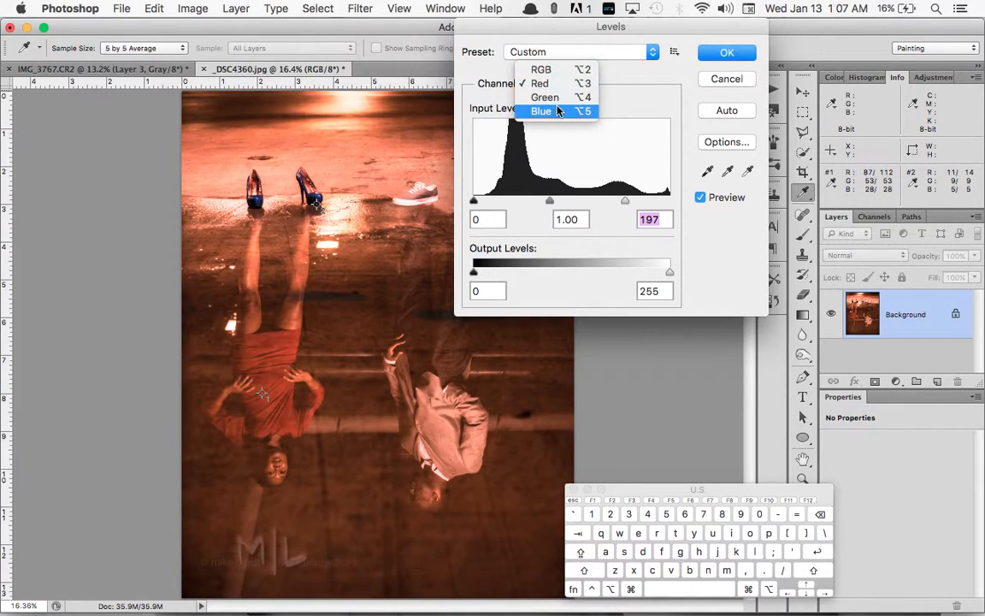
pyautogui.click(558, 97)
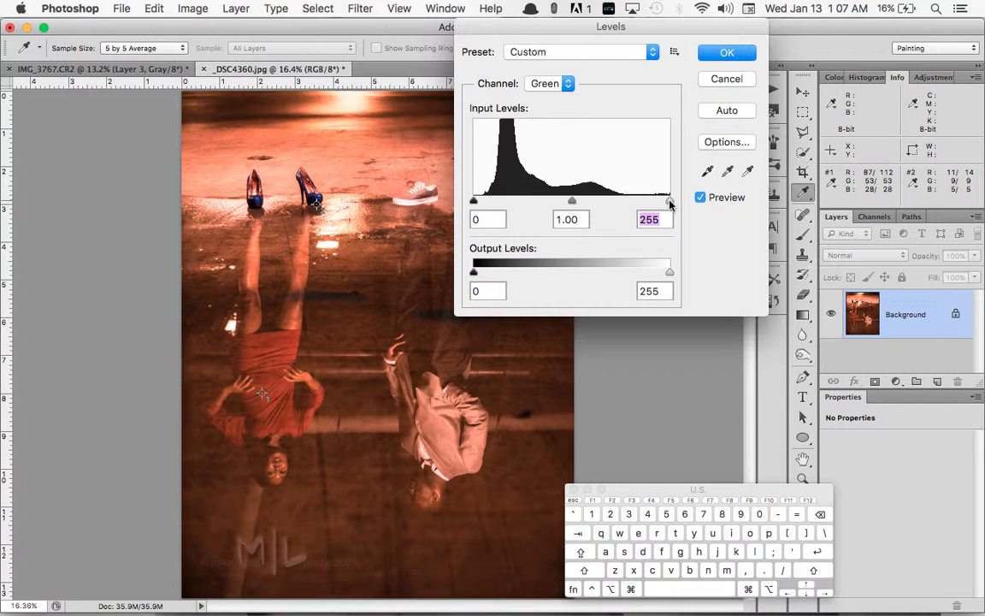
pyautogui.moveTo(670, 201); pyautogui.dragTo(619, 196)
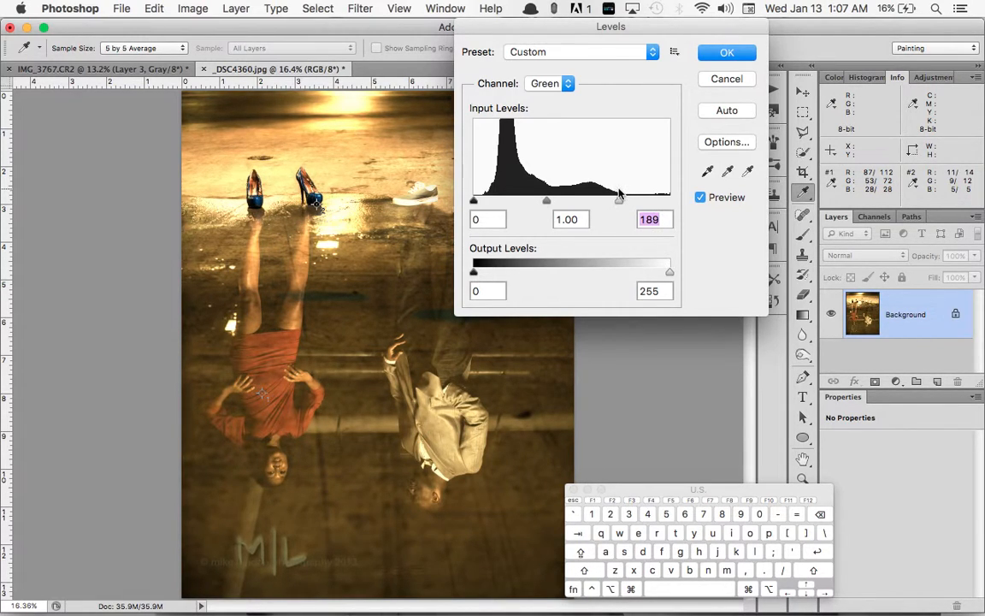
# Set the Blue channel's white input to 162, try it at 7, and undo that last change
pyautogui.click(556, 84)
pyautogui.click(567, 97)
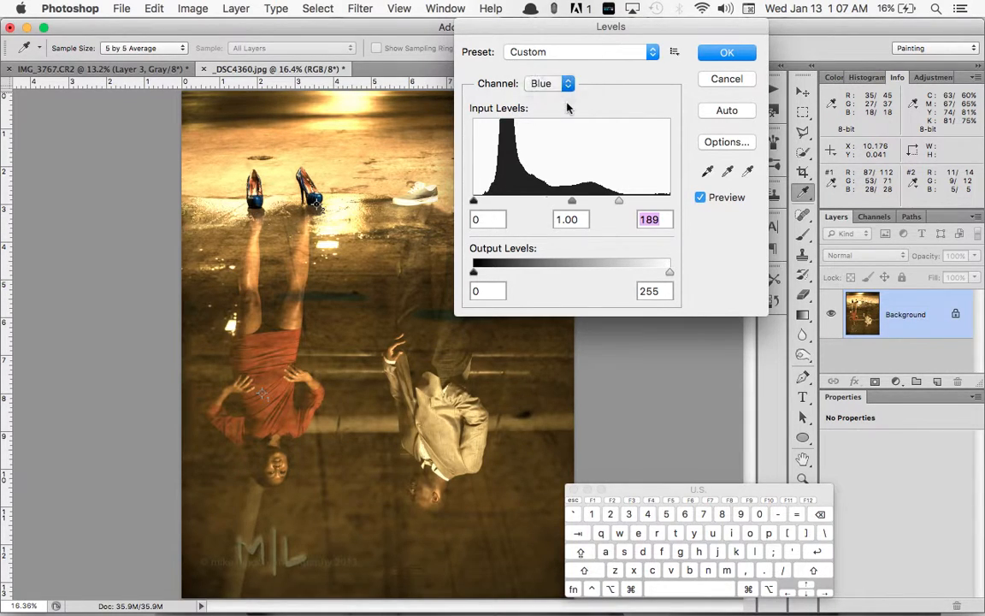
pyautogui.moveTo(670, 201); pyautogui.dragTo(599, 198)
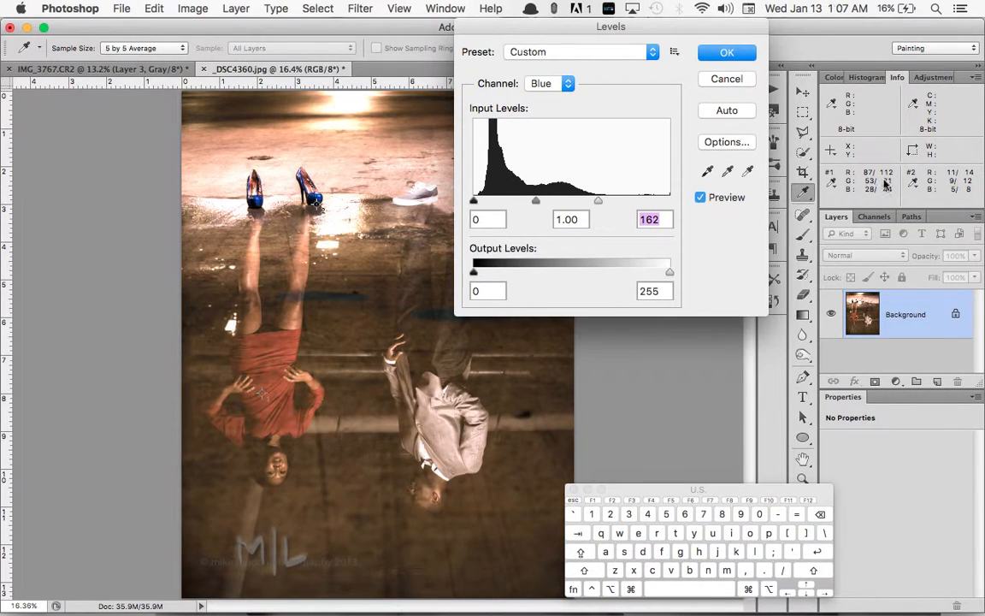
pyautogui.moveTo(599, 201); pyautogui.dragTo(479, 201)
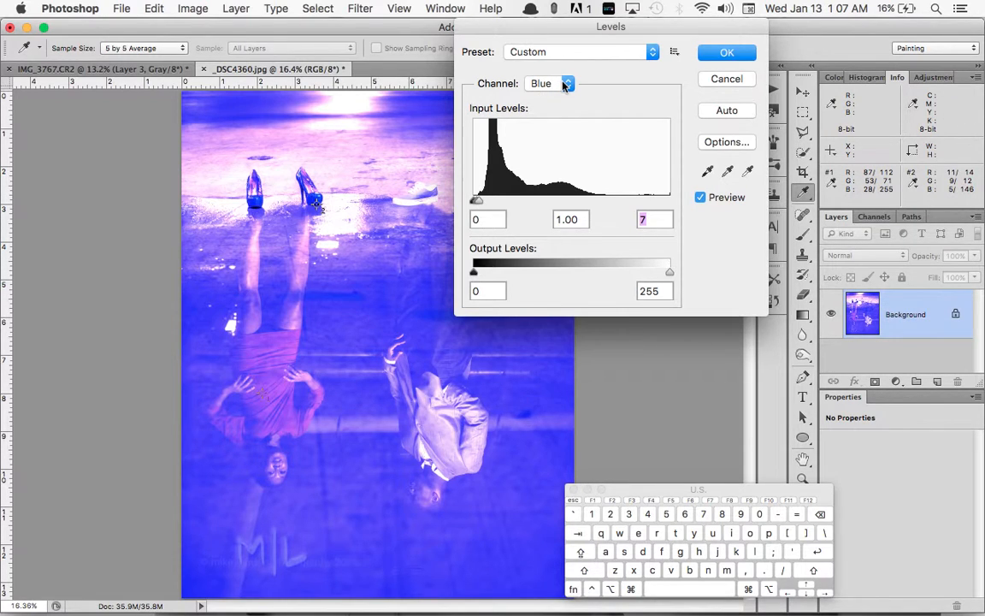
pyautogui.press('super+z')
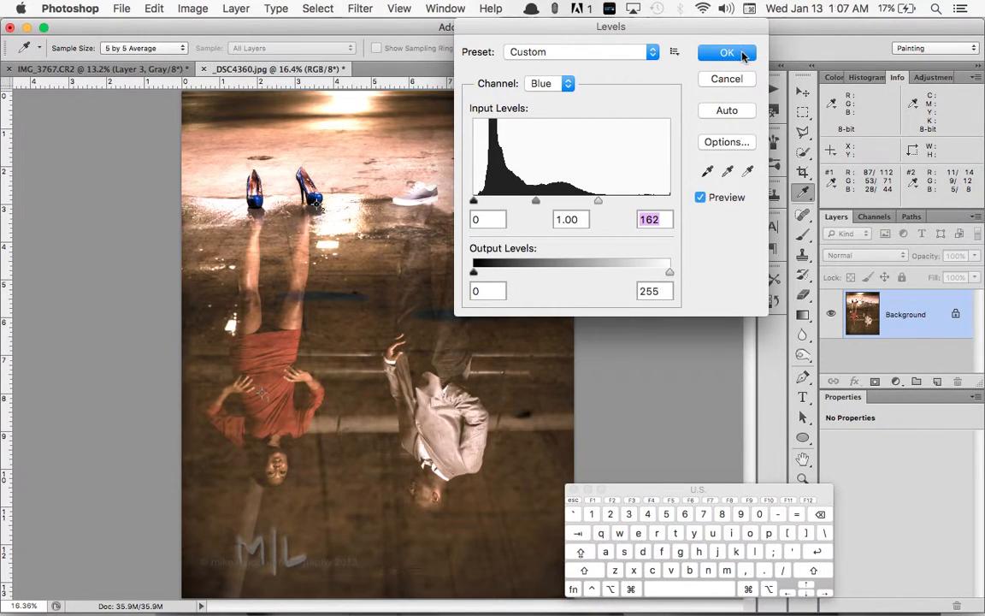
# Toggle the Levels preview repeatedly to compare the photo with and without the channel adjustments
pyautogui.click(701, 198)
pyautogui.click(702, 198)
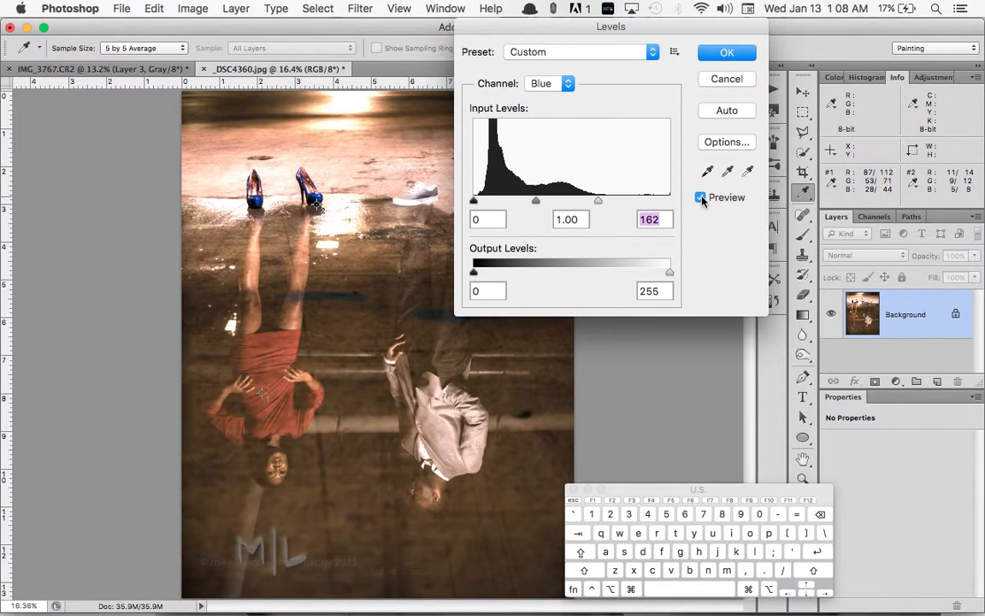
pyautogui.click(701, 199)
pyautogui.click(702, 198)
pyautogui.click(701, 198)
pyautogui.click(701, 198)
pyautogui.click(701, 198)
pyautogui.click(701, 198)
pyautogui.click(702, 199)
pyautogui.click(702, 198)
pyautogui.click(701, 198)
pyautogui.click(701, 198)
pyautogui.click(702, 198)
pyautogui.click(702, 199)
# Cancel the Levels adjustment and close _DSC4360.jpg without saving
pyautogui.click(726, 85)
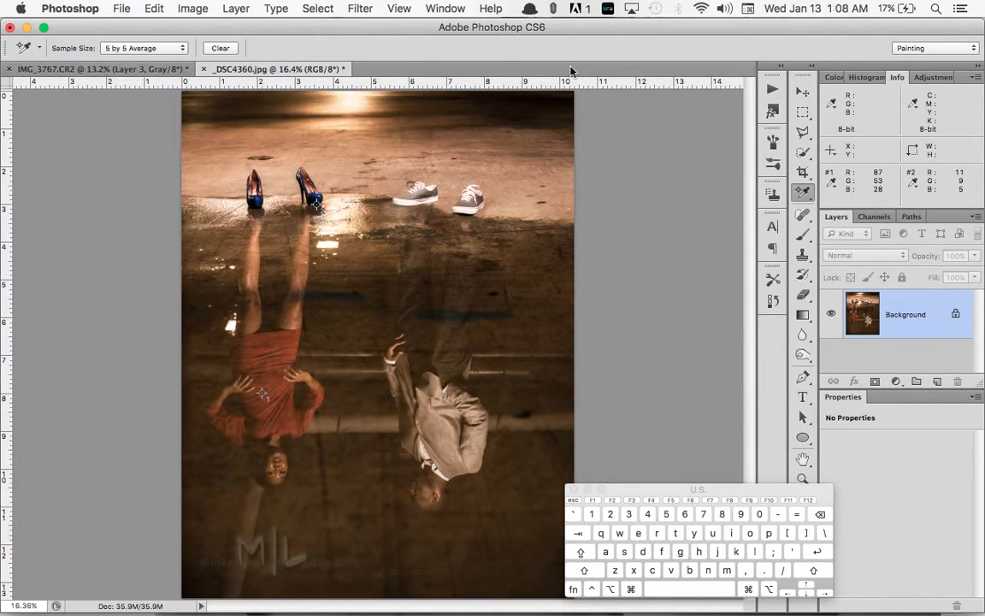
pyautogui.click(204, 69)
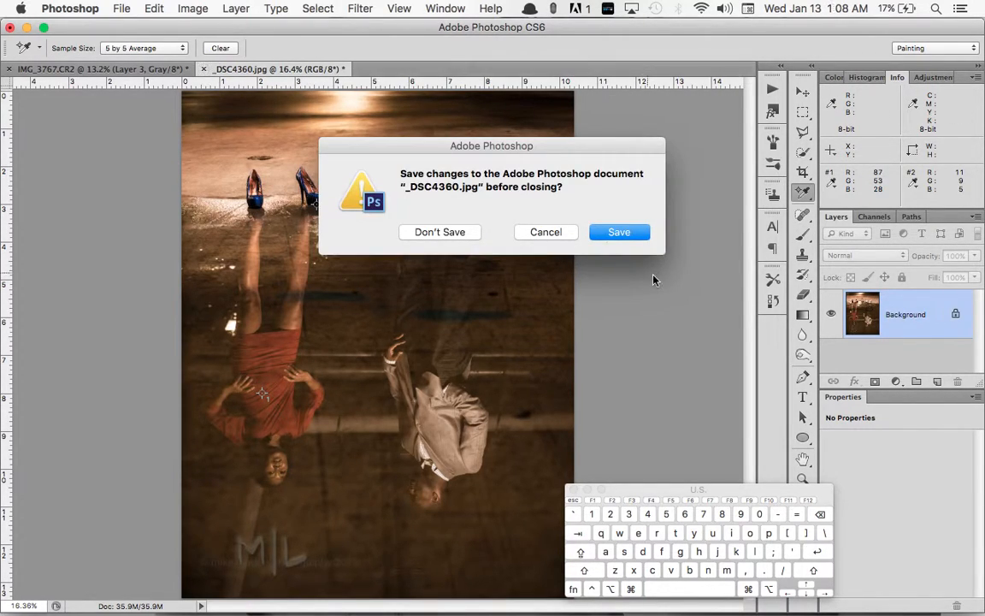
pyautogui.click(458, 234)
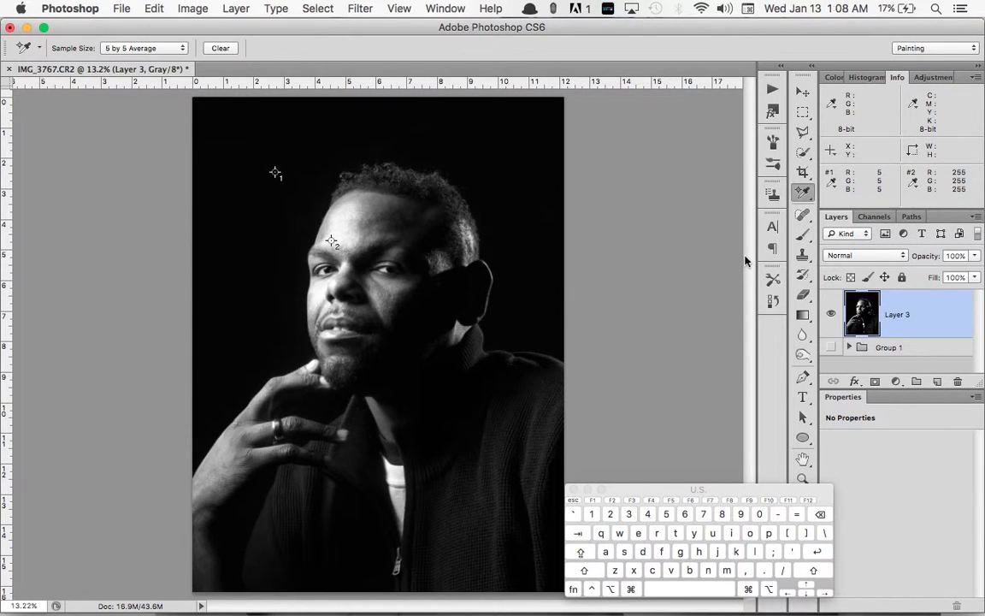
# Save the portrait as a JPEG copy named IMG_3767.jpg on the Desktop, replacing the existing file, at quality 12 with Baseline Optimized
pyautogui.press('super+shift+s')
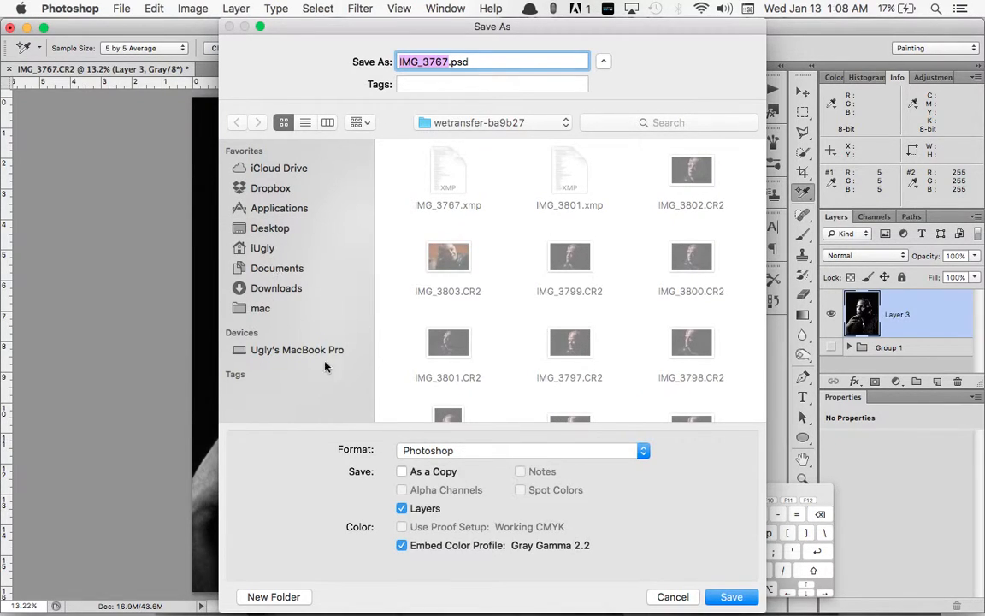
pyautogui.click(500, 456)
pyautogui.press('j')
pyautogui.press('Return')
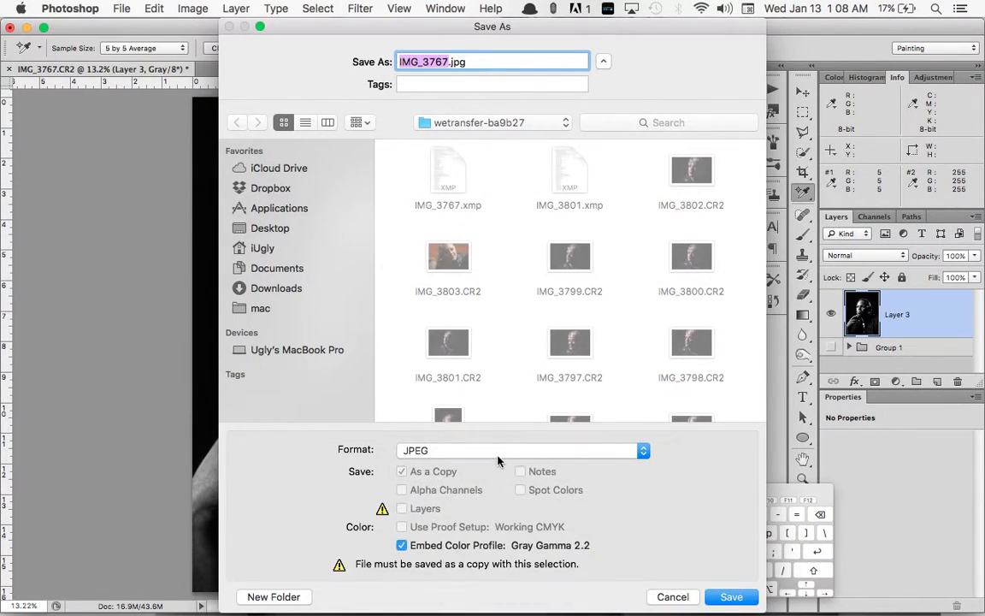
pyautogui.click(256, 228)
pyautogui.press('Return')
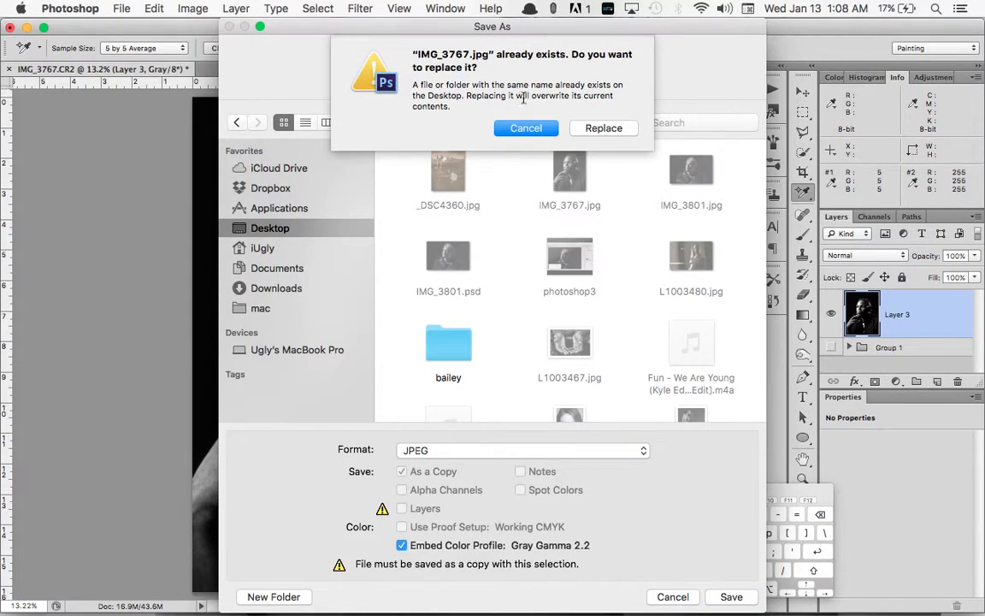
pyautogui.click(599, 128)
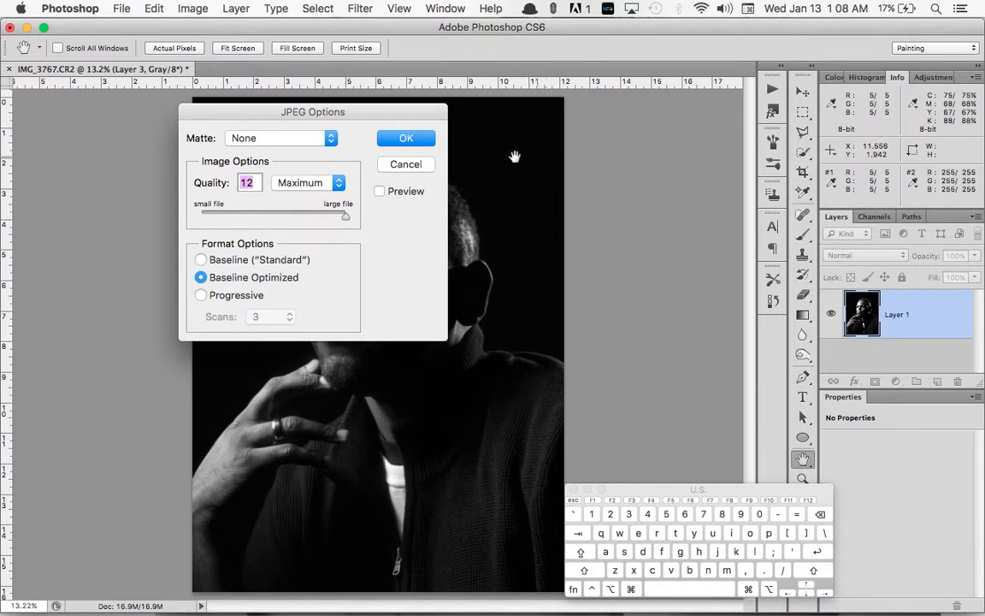
pyautogui.click(410, 138)
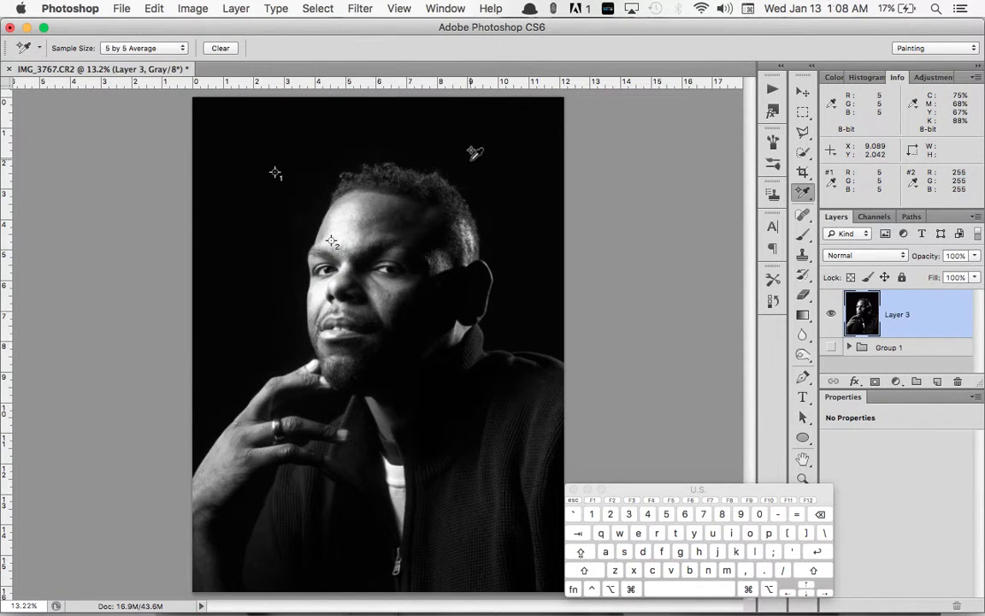
# Show the desktop, preview the saved IMG_3767.jpg with Quick Look, and return to the open windows
pyautogui.press('F11')
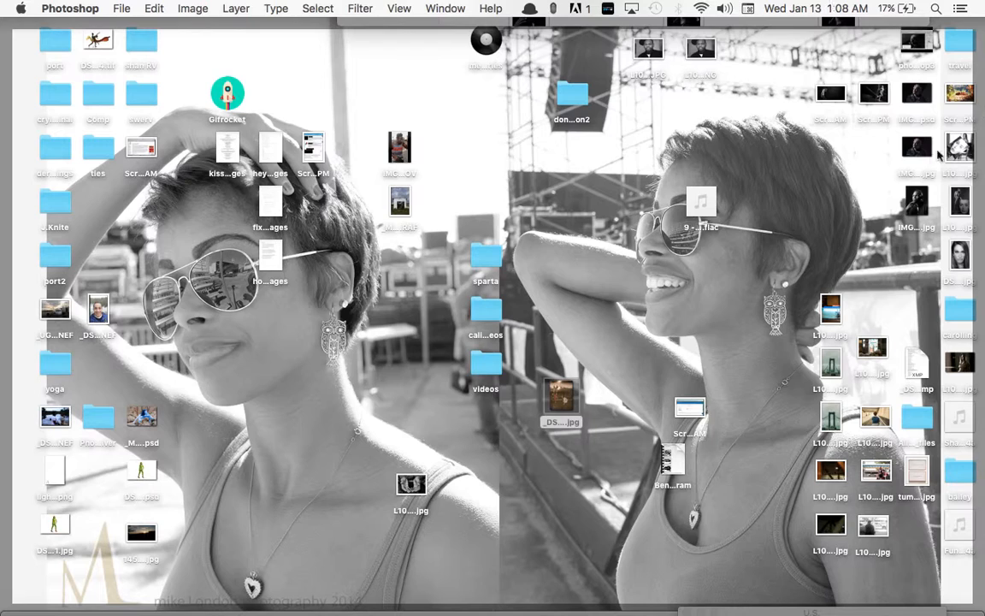
pyautogui.click(917, 202)
pyautogui.press('space')
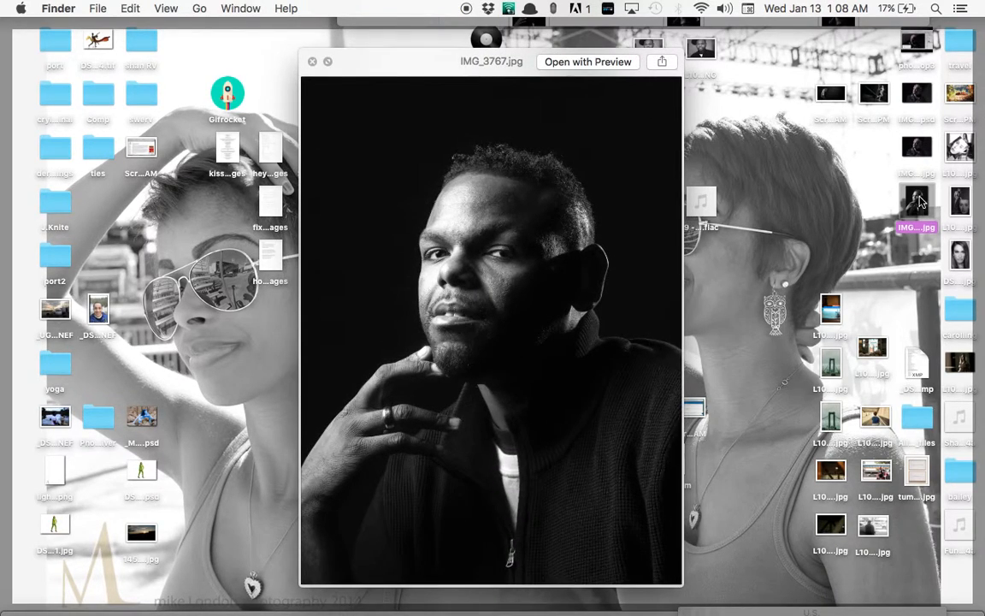
pyautogui.press('space')
pyautogui.press('F11')
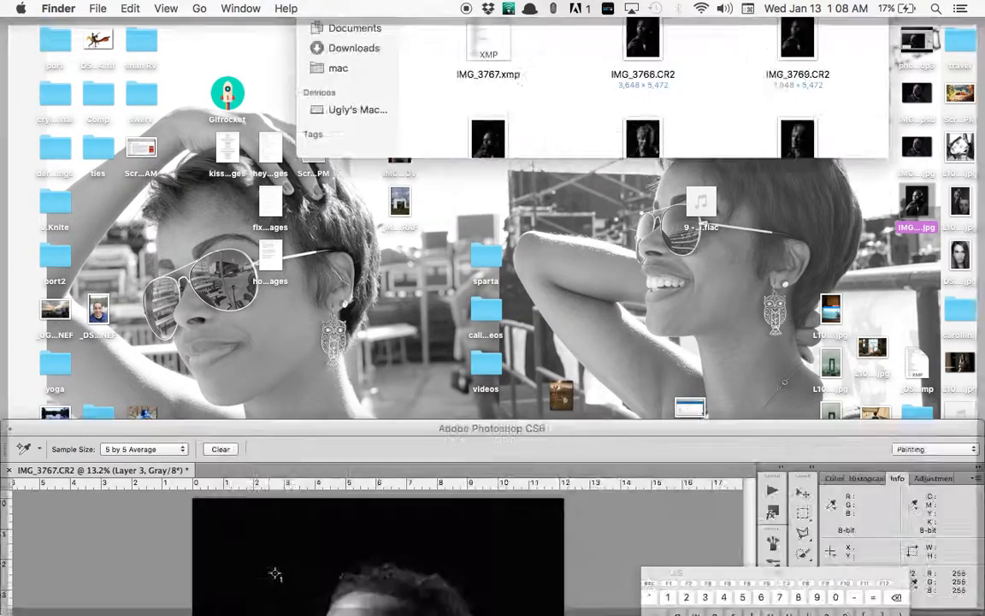
pyautogui.press('F11')
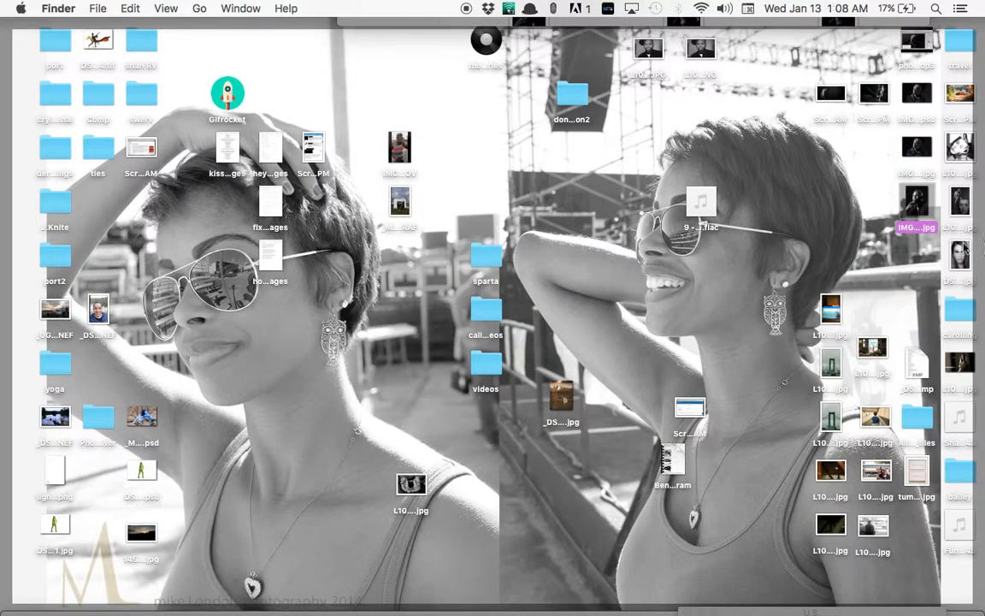
pyautogui.press('F11')
# In Finder's wetransfer-ba9b27 folder, select IMG_3767.CR2 together with IMG_3767.jpg and compare original and retouched versions in Quick Look
pyautogui.moveTo(320, 402); pyautogui.dragTo(661, 232)
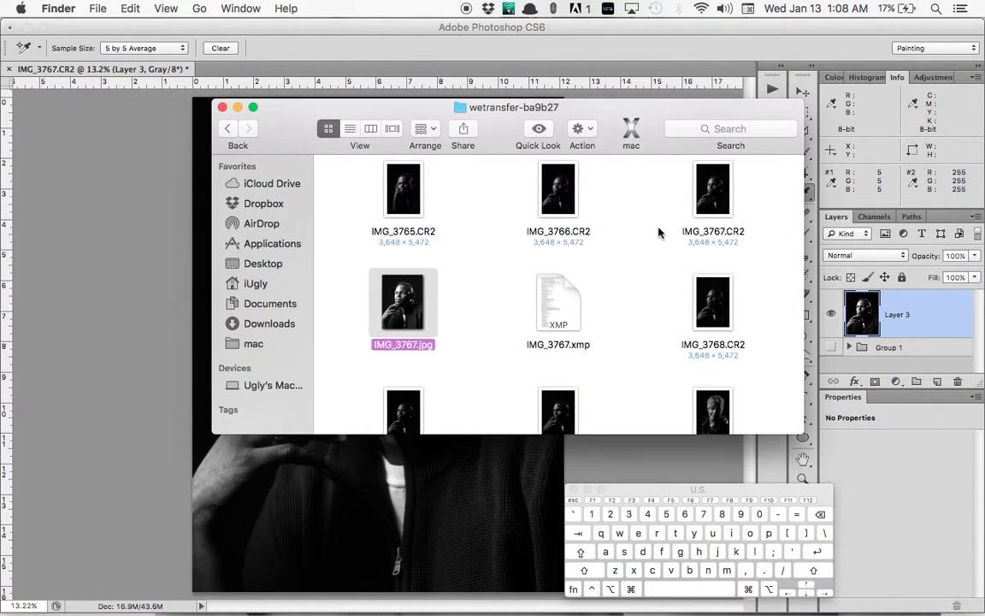
pyautogui.keyDown('super'); pyautogui.click(710, 202); pyautogui.keyUp('super')
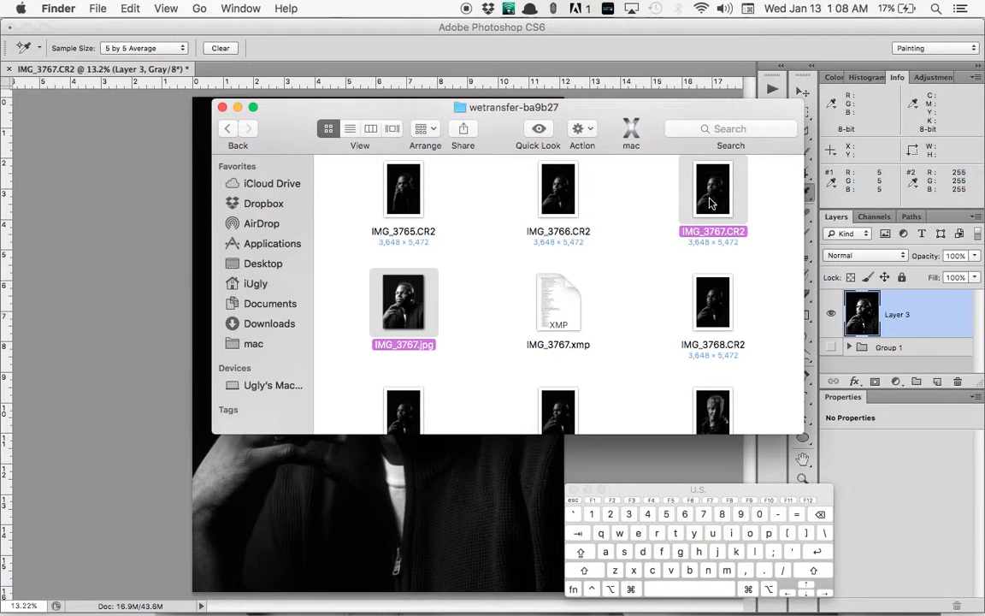
pyautogui.press('space')
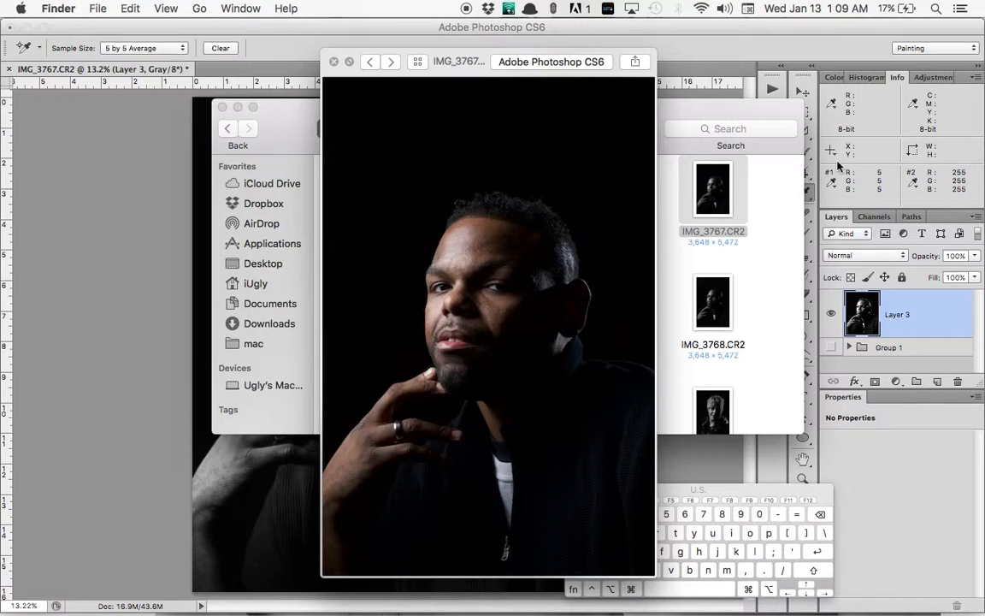
pyautogui.press('Right')
pyautogui.press('Left')
pyautogui.press('Right')
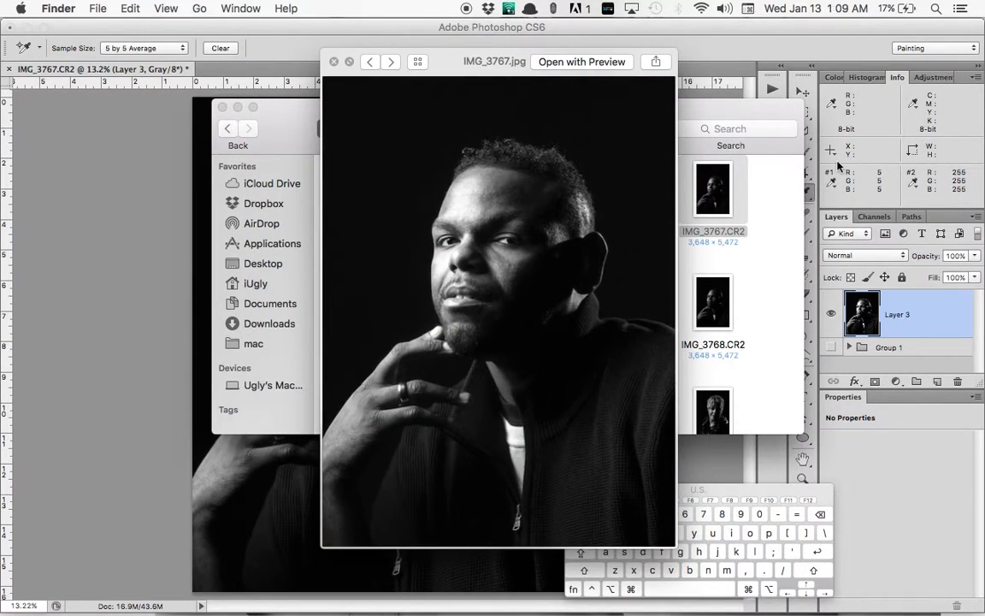
pyautogui.press('Left')
pyautogui.press('Right')
pyautogui.press('Left')
pyautogui.press('Right')
pyautogui.press('space')
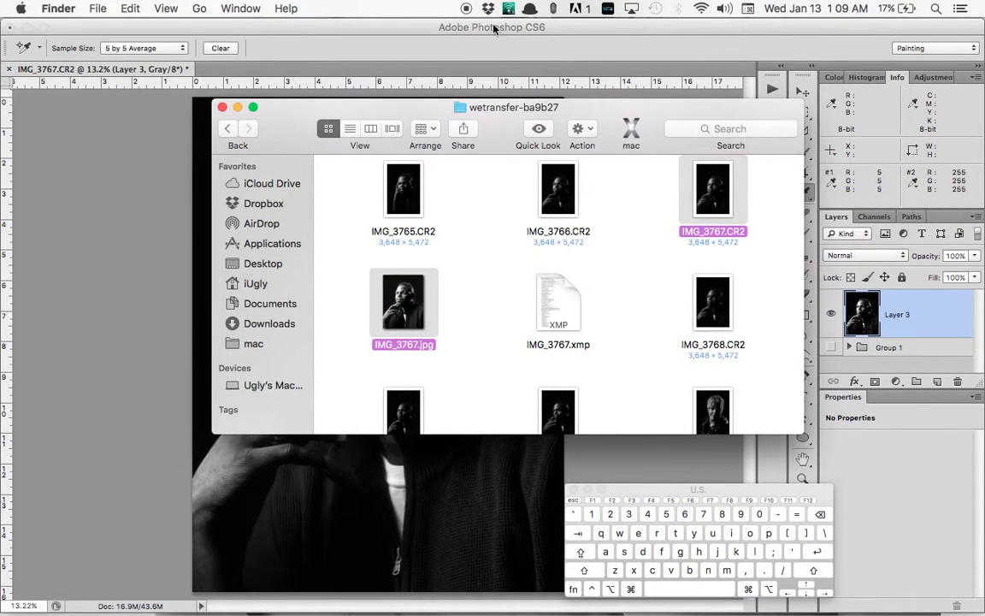